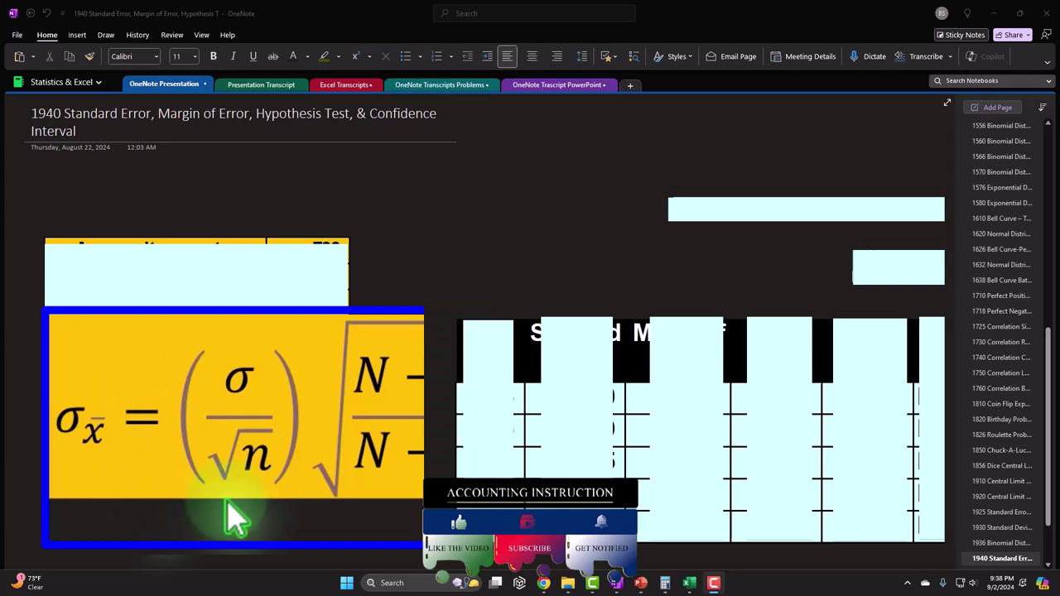
# Step: Switch the page to full-page view and examine the chart comparing the P(X) A and P(X) B curves
pyautogui.click(789, 247)
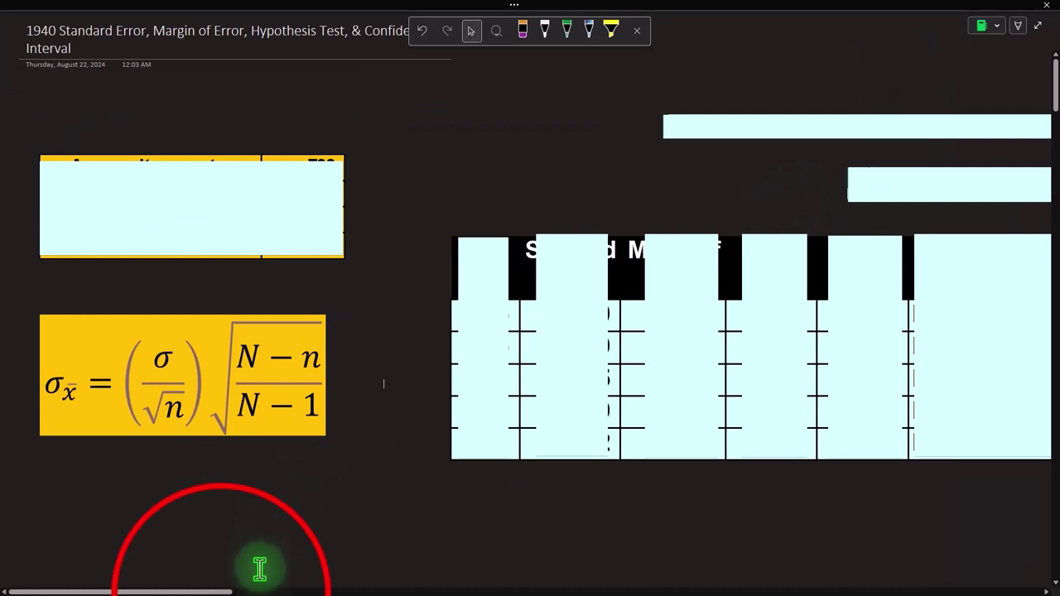
pyautogui.moveTo(222, 593); pyautogui.dragTo(669, 585)
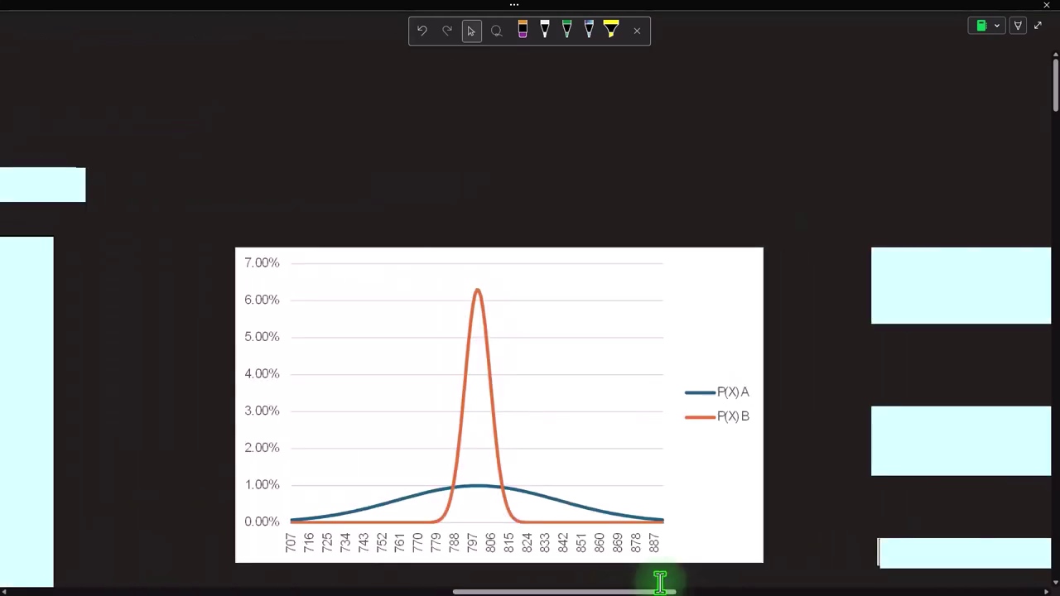
pyautogui.moveTo(593, 380)
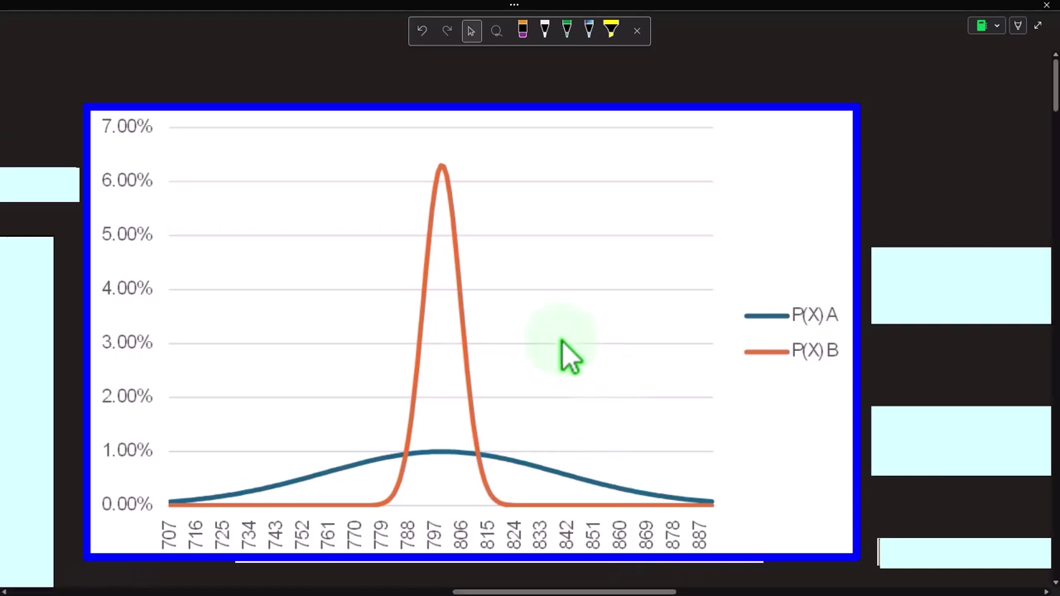
pyautogui.scroll(-1, 559, 410)
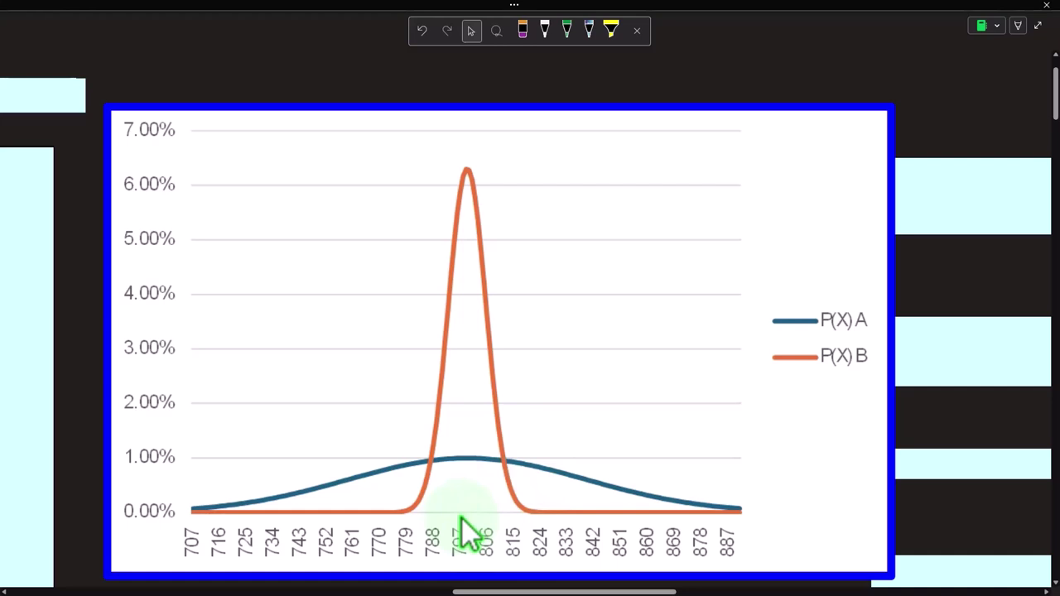
pyautogui.scroll(-3, 462, 518)
# Step: Delete the cover hiding the average item cost, items sold, STDp and z table at the start of the page
pyautogui.moveTo(573, 590); pyautogui.dragTo(102, 584)
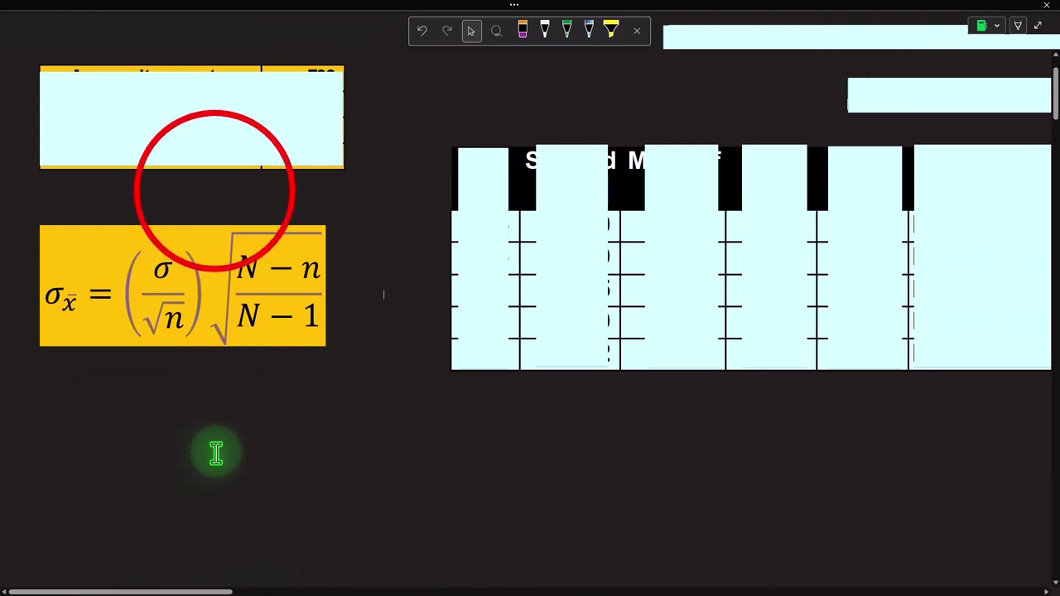
pyautogui.scroll(1, 216, 453)
pyautogui.click(215, 191)
pyautogui.press('Delete')
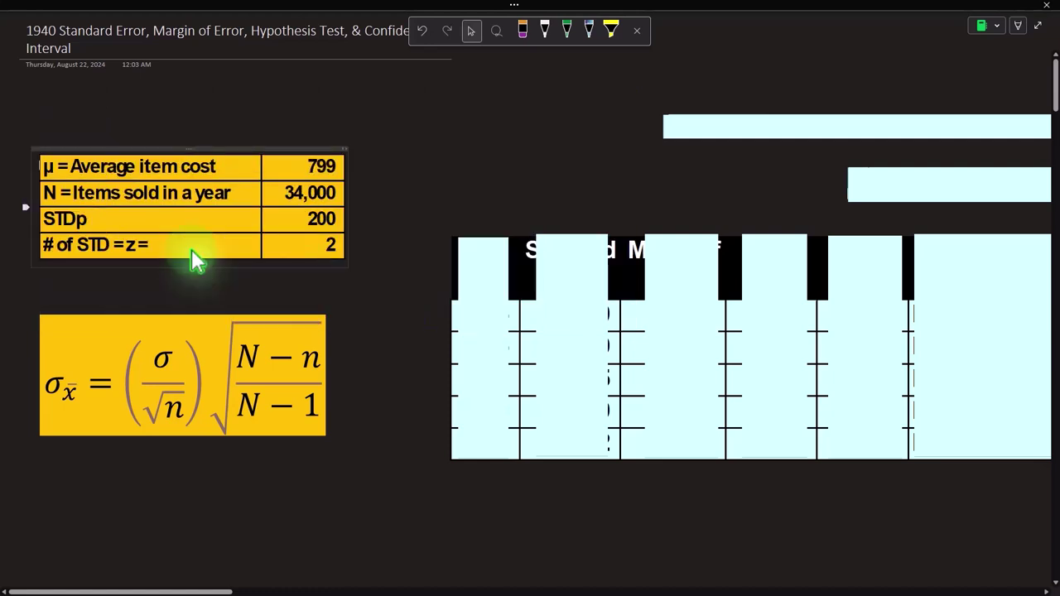
# Step: Revisit the P(X) A and P(X) B chart to compare its curves and return to the data table
pyautogui.click(164, 590)
pyautogui.moveTo(163, 591); pyautogui.dragTo(623, 592)
pyautogui.scroll(-3, 390, 406)
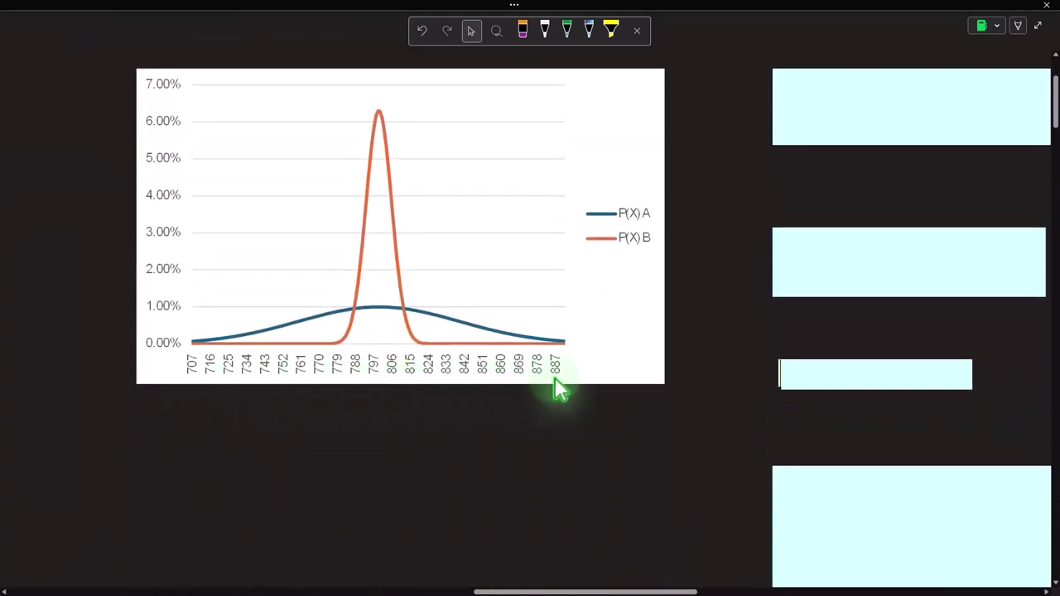
pyautogui.click(559, 380)
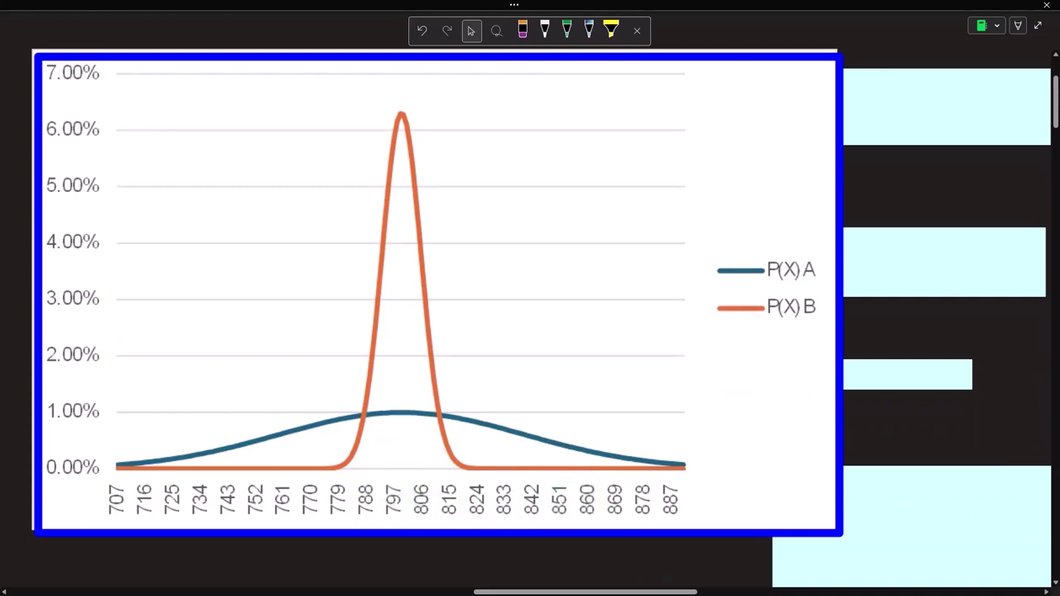
pyautogui.click(525, 590)
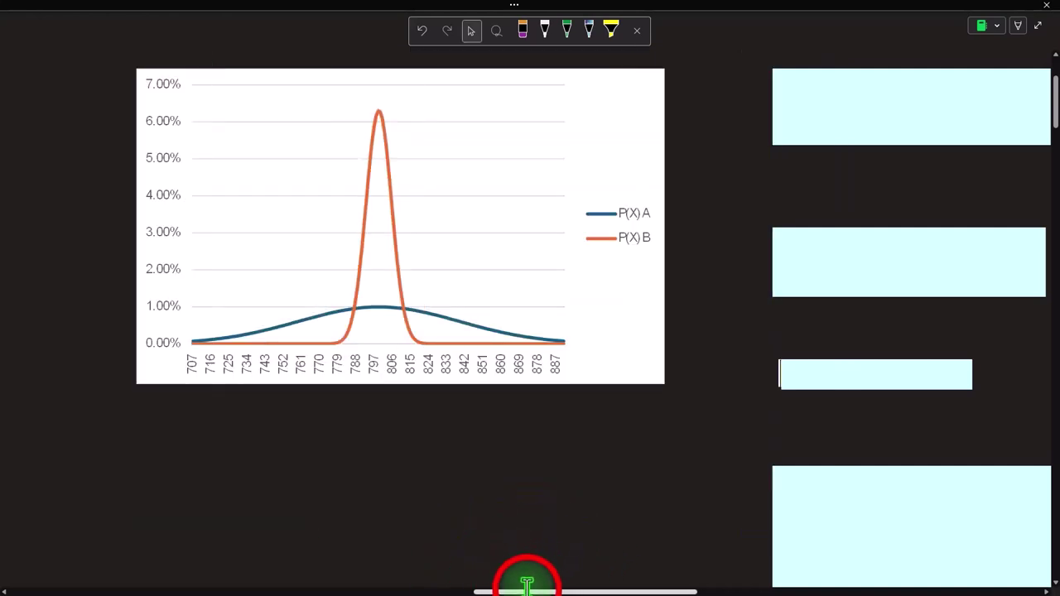
pyautogui.moveTo(525, 590); pyautogui.dragTo(65, 590)
pyautogui.scroll(3, 133, 456)
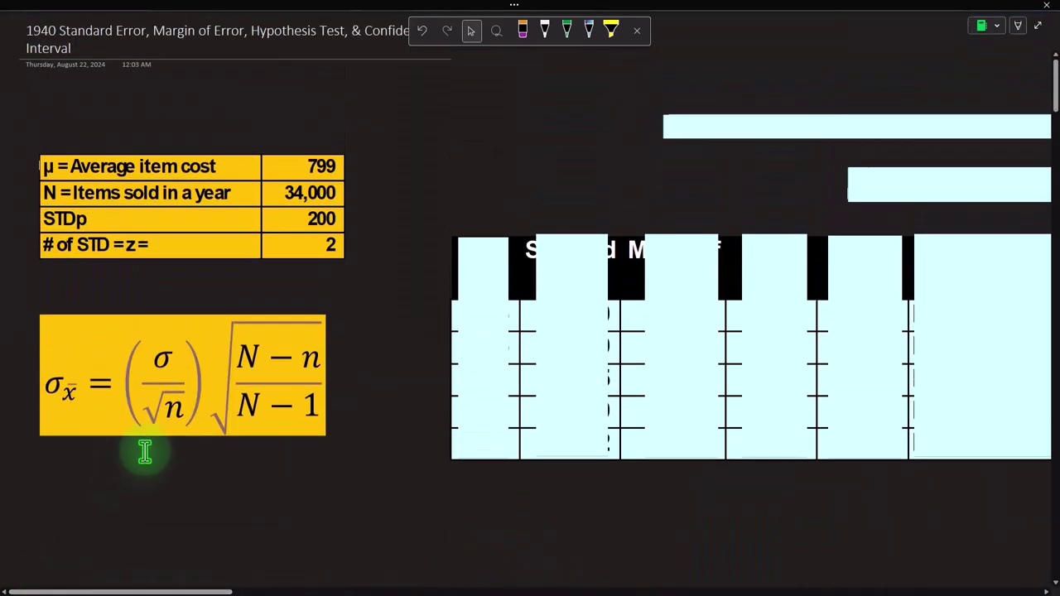
# Step: Examine the standard error formula with its finite population correction below the data table
pyautogui.click(308, 256)
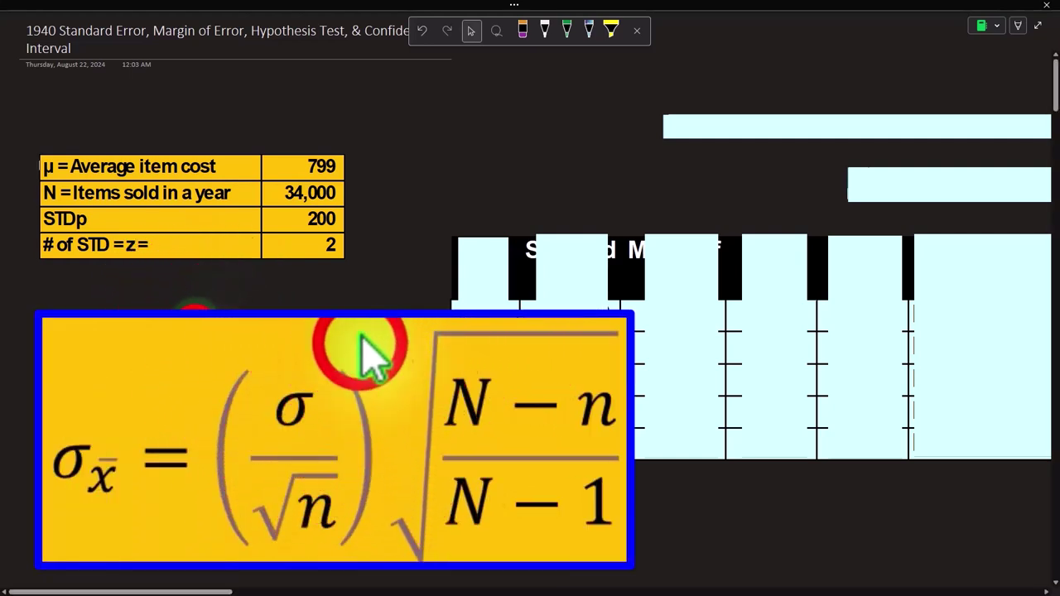
pyautogui.click(364, 352)
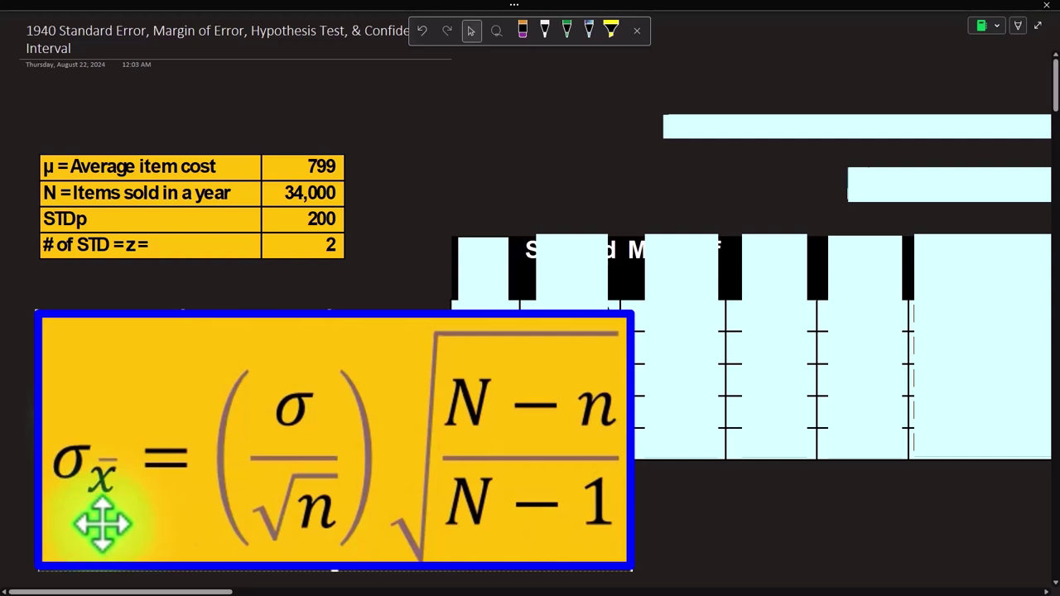
pyautogui.hotkey('ctrl', 'z')
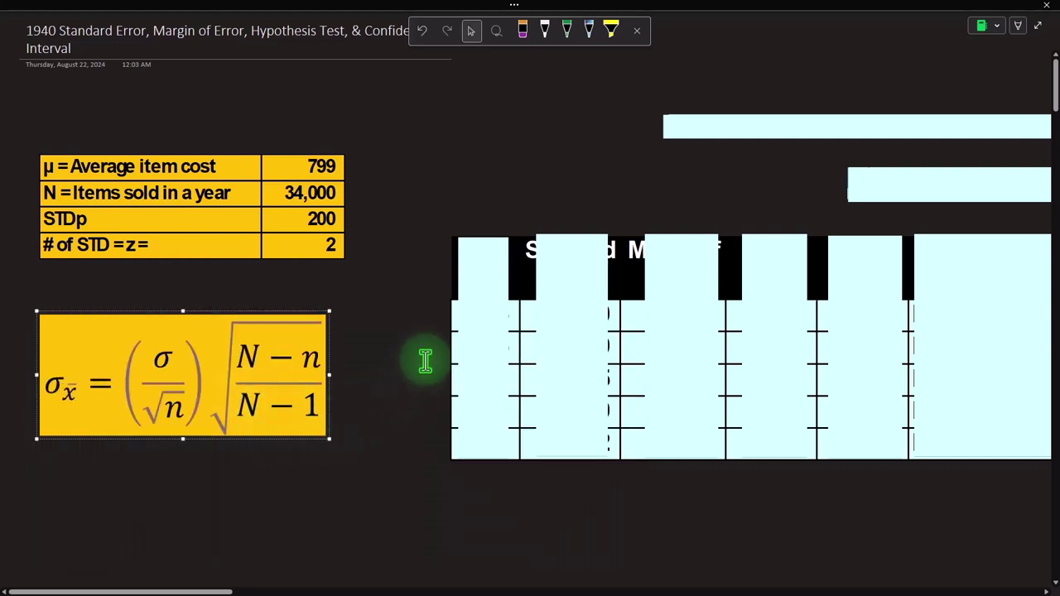
# Step: Delete the cover over the n column to reveal the sample sizes
pyautogui.click(491, 297)
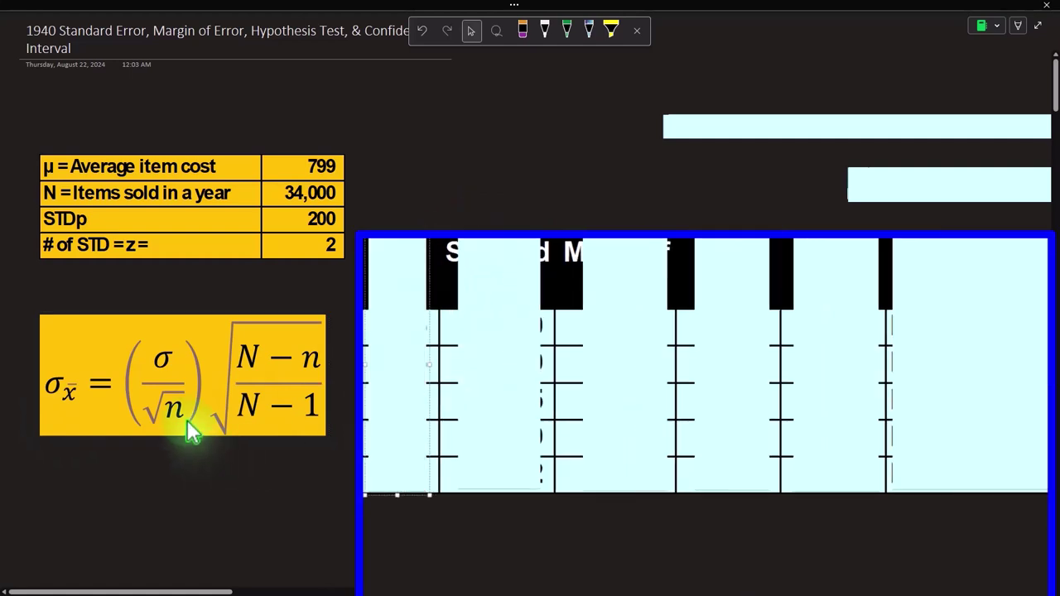
pyautogui.click(469, 300)
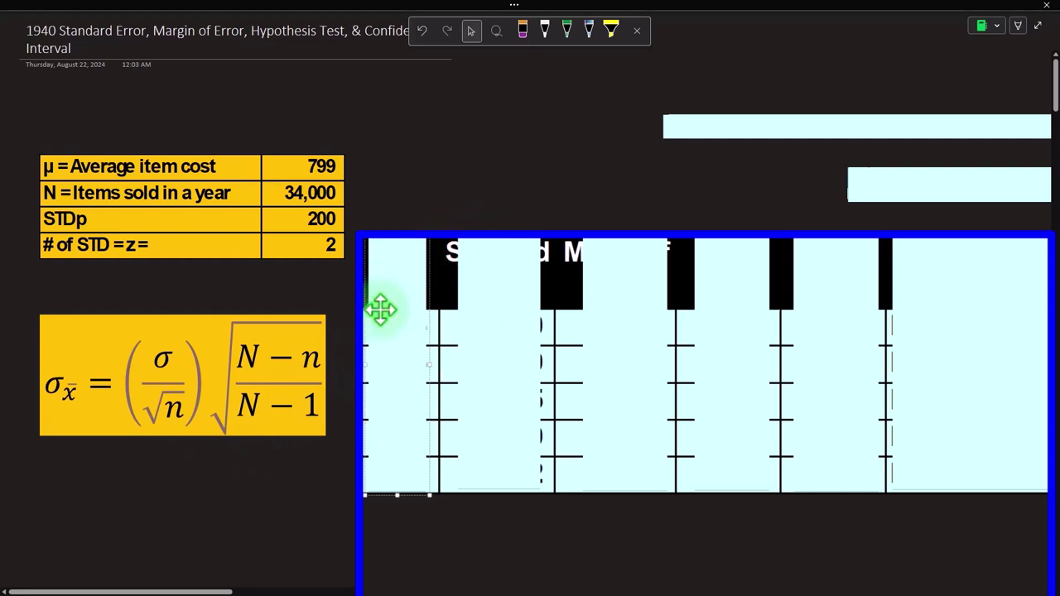
pyautogui.press('Delete')
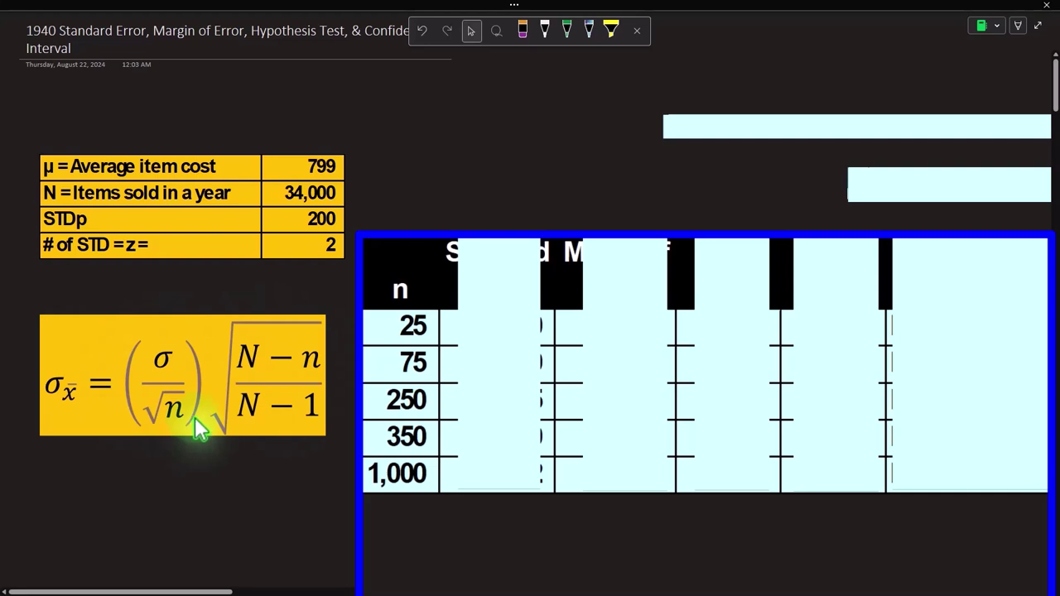
# Step: Shorten the cover over the Standard Error column so that only its header and n = 25 row are revealed
pyautogui.click(489, 317)
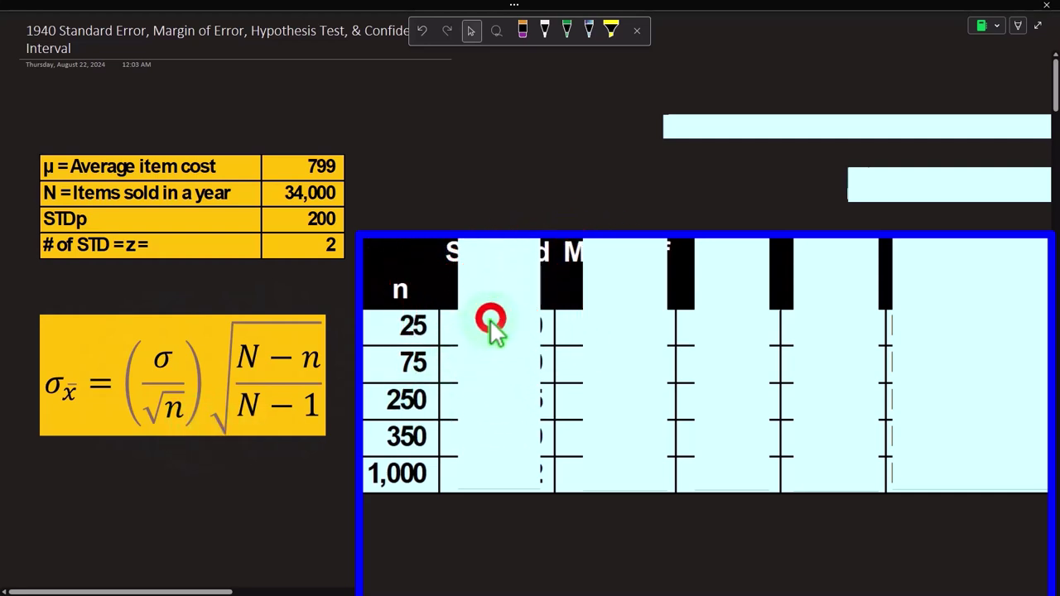
pyautogui.moveTo(499, 246); pyautogui.dragTo(492, 347)
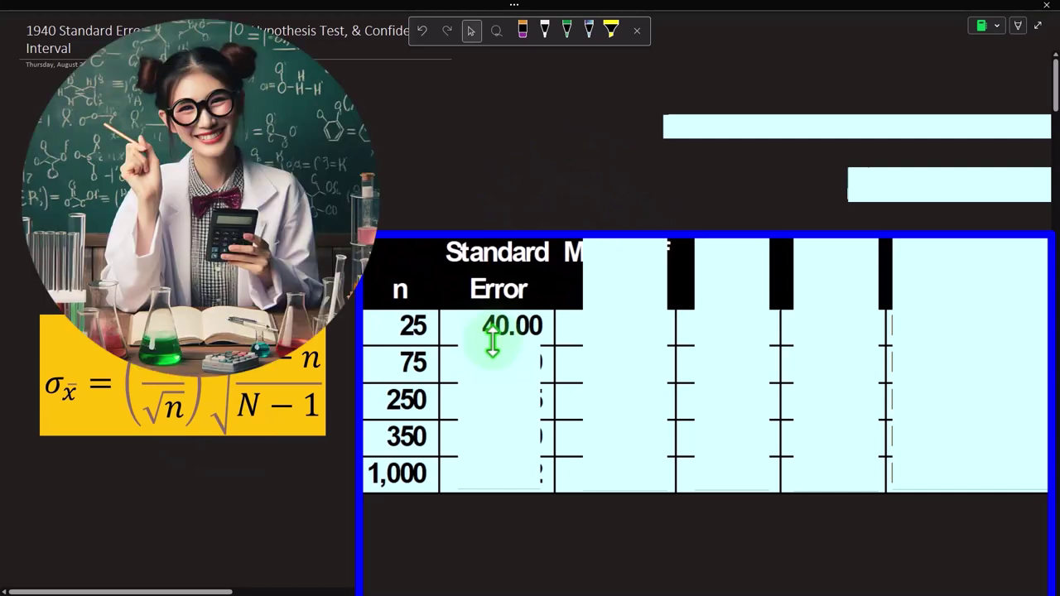
pyautogui.moveTo(493, 346); pyautogui.dragTo(493, 336)
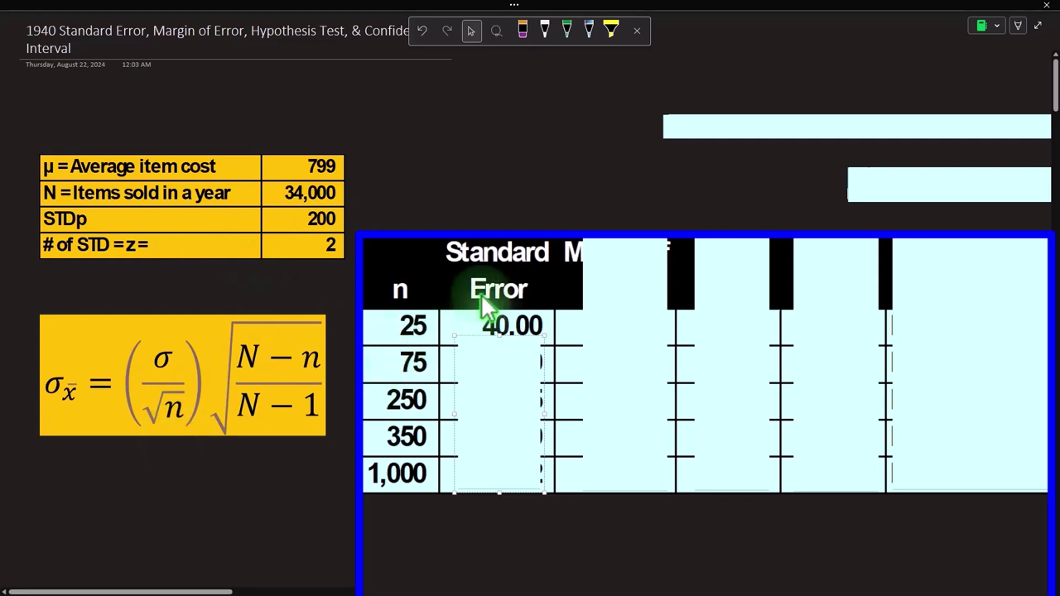
pyautogui.click(501, 336)
pyautogui.click(499, 343)
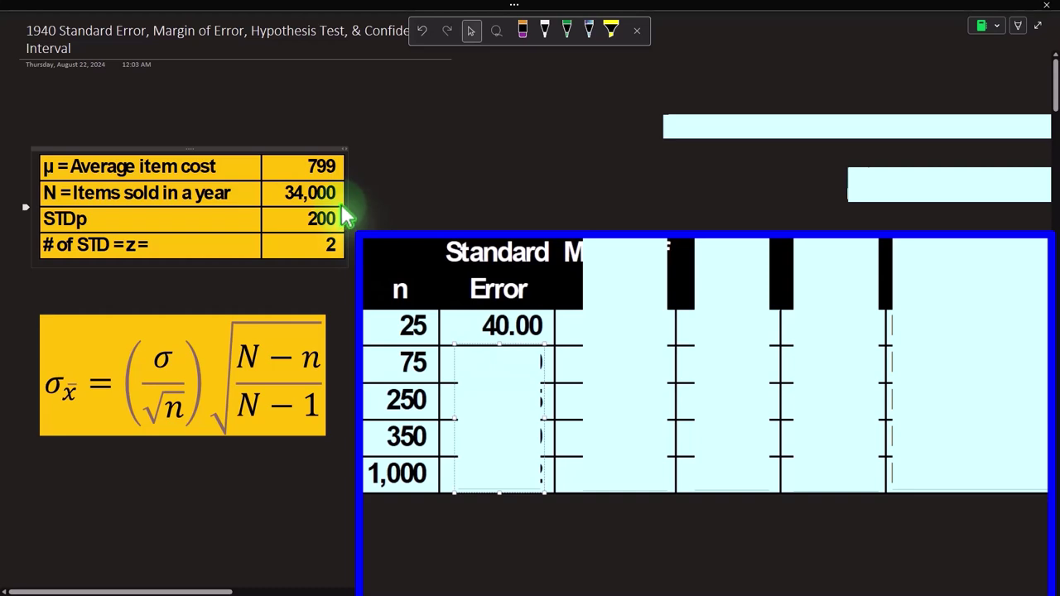
pyautogui.click(535, 338)
# Step: Shorten the covers over the Margin of Error, Lower Xbar and Upper Xbar columns to reveal their headers and n = 25 row
pyautogui.click(613, 305)
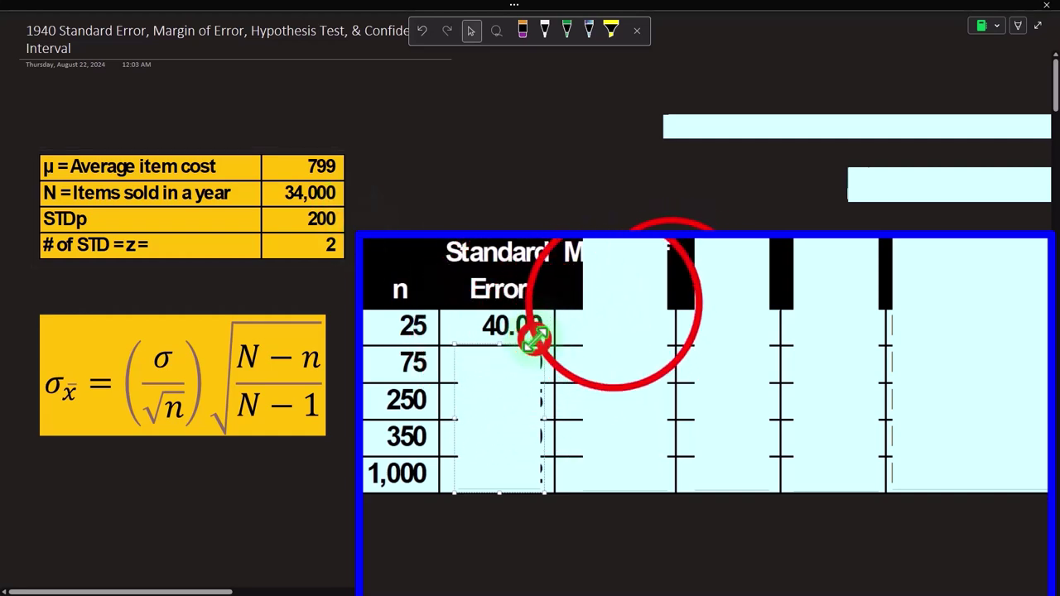
pyautogui.click(626, 244)
pyautogui.moveTo(625, 240); pyautogui.dragTo(628, 336)
pyautogui.click(739, 249)
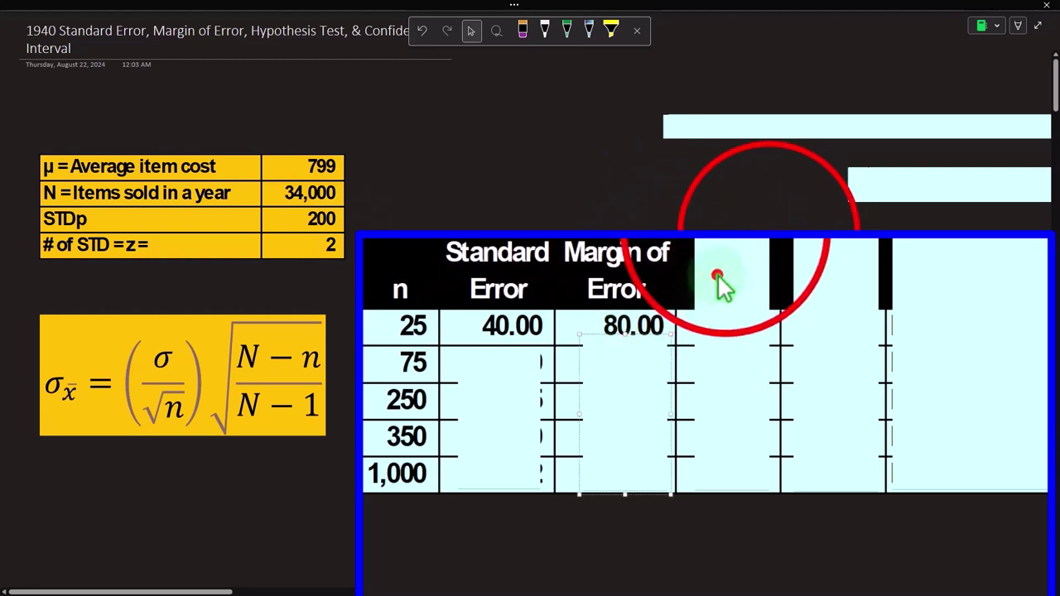
pyautogui.moveTo(726, 237); pyautogui.dragTo(717, 336)
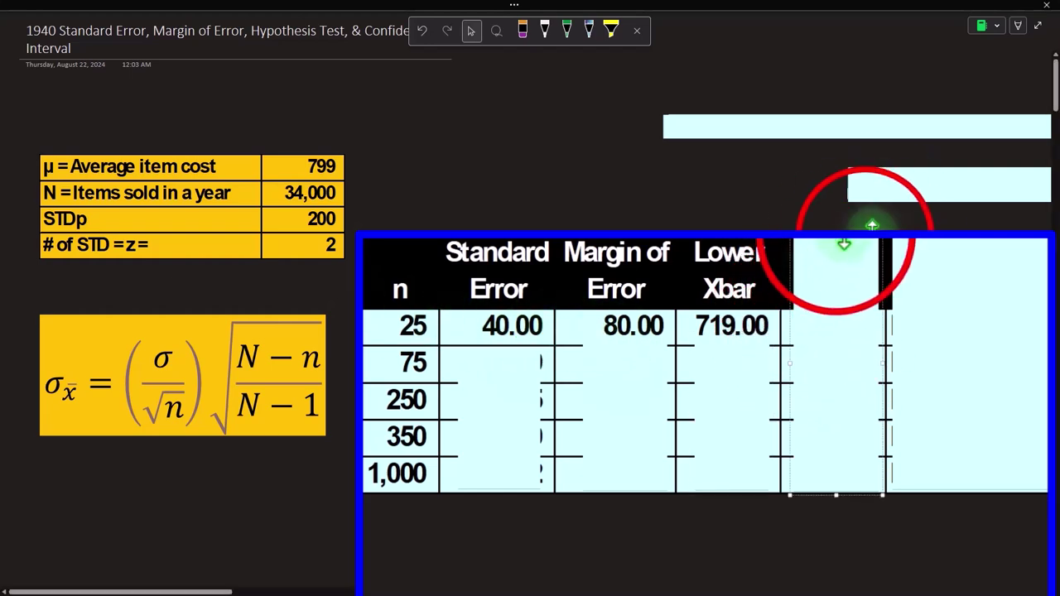
pyautogui.moveTo(833, 241); pyautogui.dragTo(840, 348)
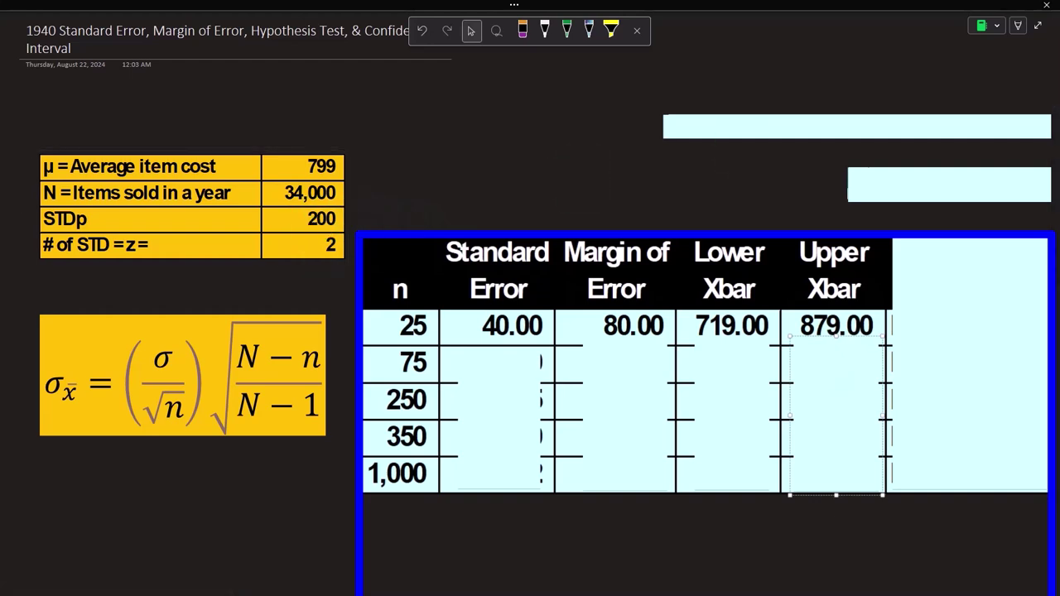
# Step: Open the calculator and check the Upper Xbar for n = 25 by computing 799 + 80
pyautogui.click(758, 593)
pyautogui.click(547, 440)
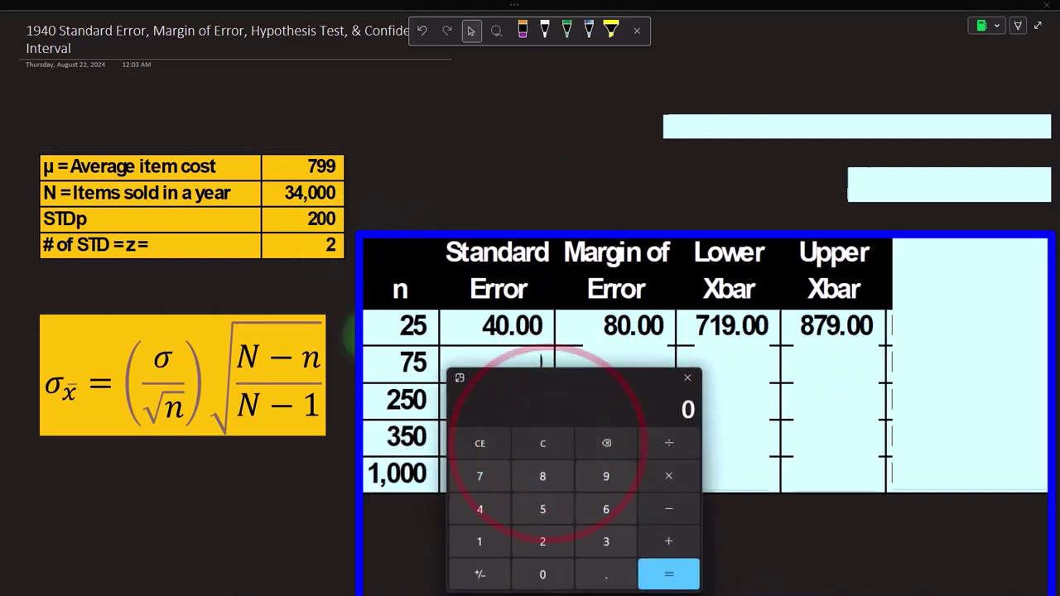
pyautogui.write('799')
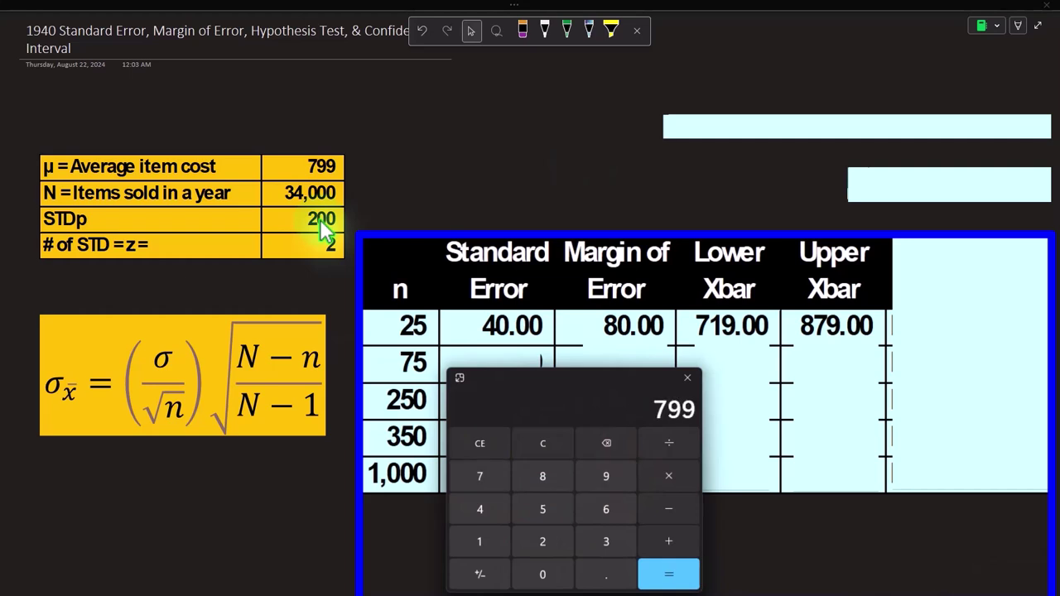
pyautogui.write('+80')
pyautogui.press('Return')
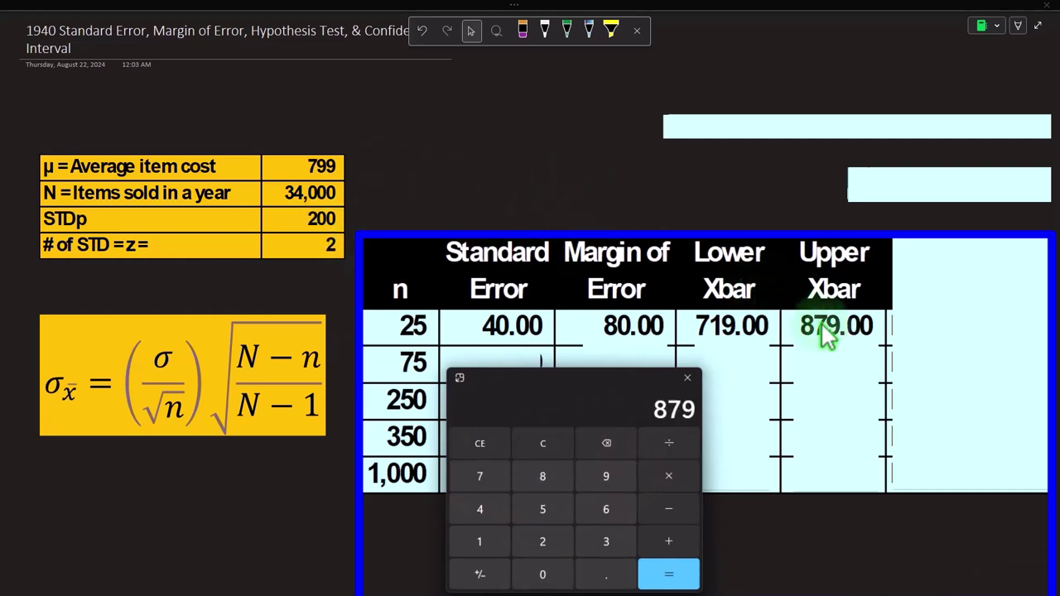
# Step: Clear the calculator and check the Lower Xbar for n = 25 by computing 799 - 80
pyautogui.click(545, 442)
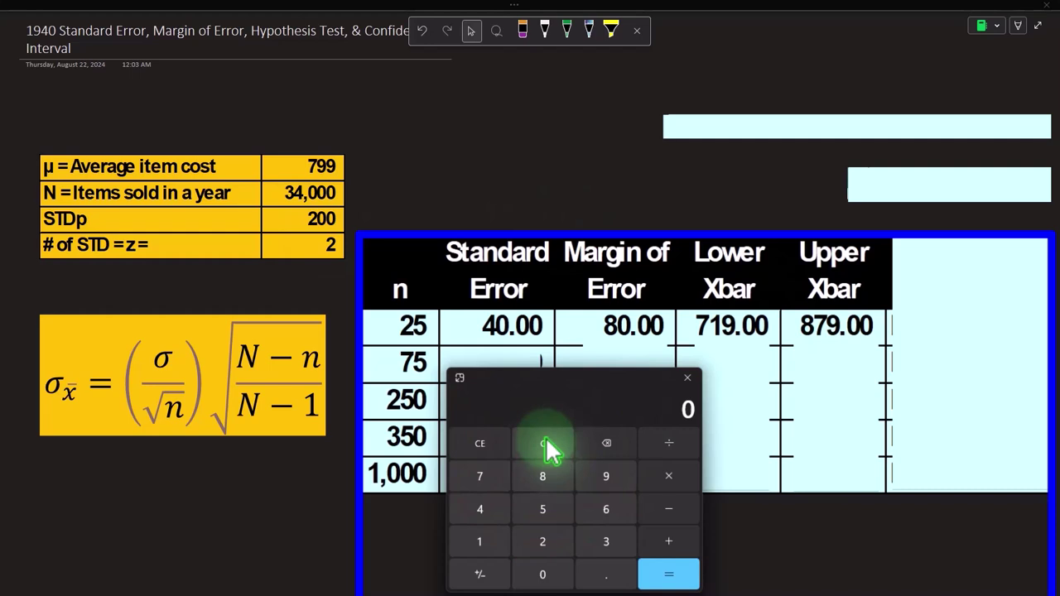
pyautogui.write('799')
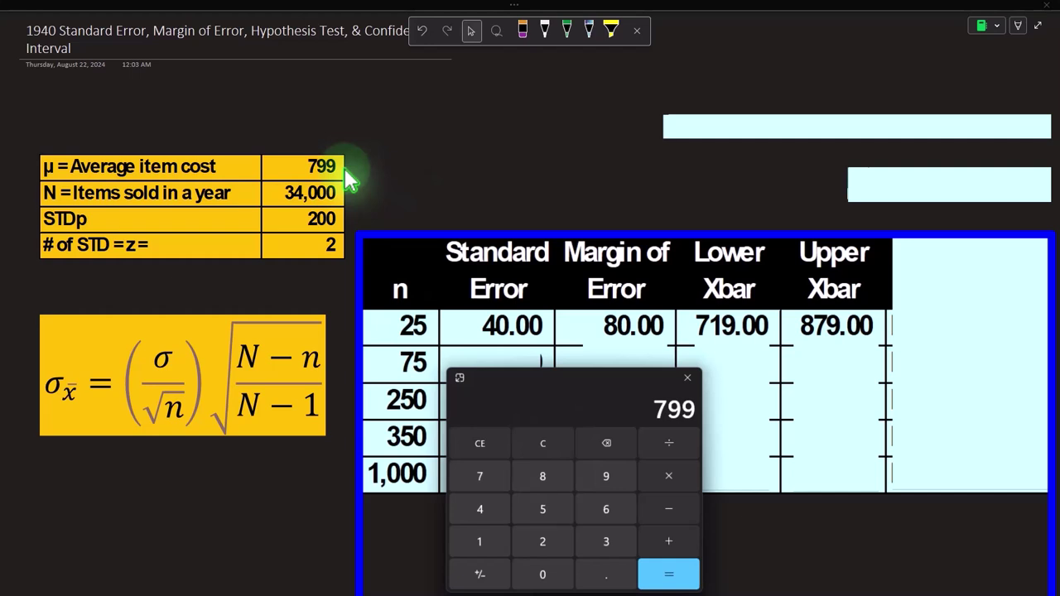
pyautogui.write('-80')
pyautogui.press('Return')
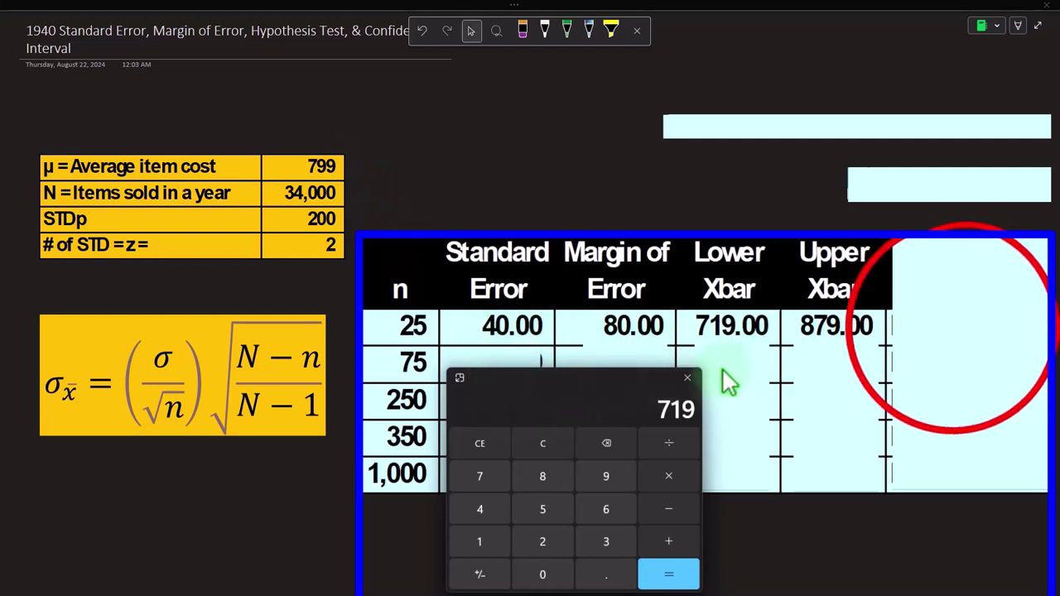
# Step: Uncover the n = 25 row of the Normal Curve Probability column and its ROUND text formula above the table
pyautogui.click(952, 327)
pyautogui.moveTo(1014, 239); pyautogui.dragTo(1003, 332)
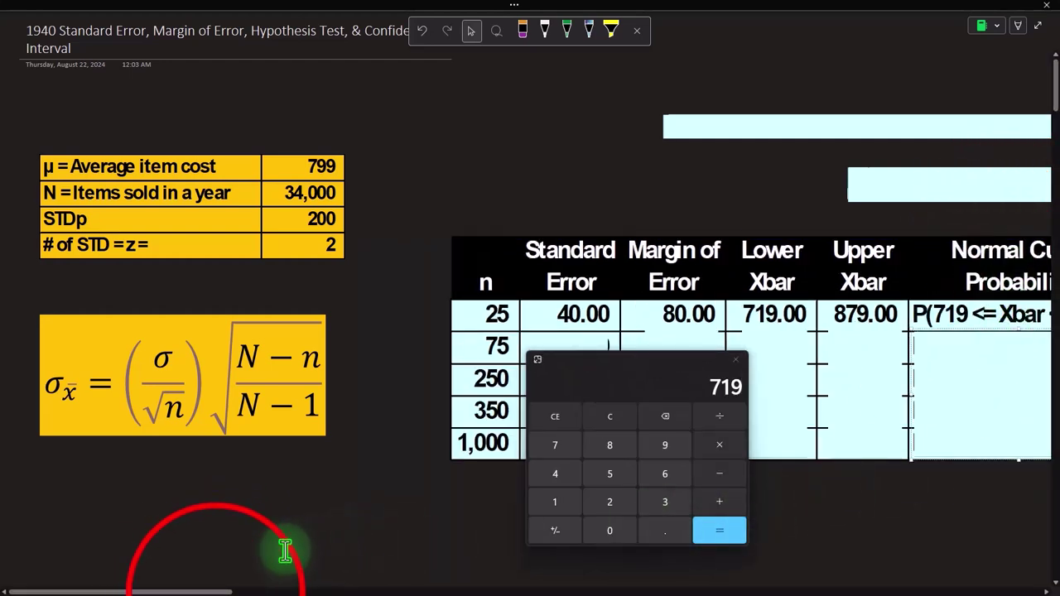
pyautogui.moveTo(218, 591); pyautogui.dragTo(270, 590)
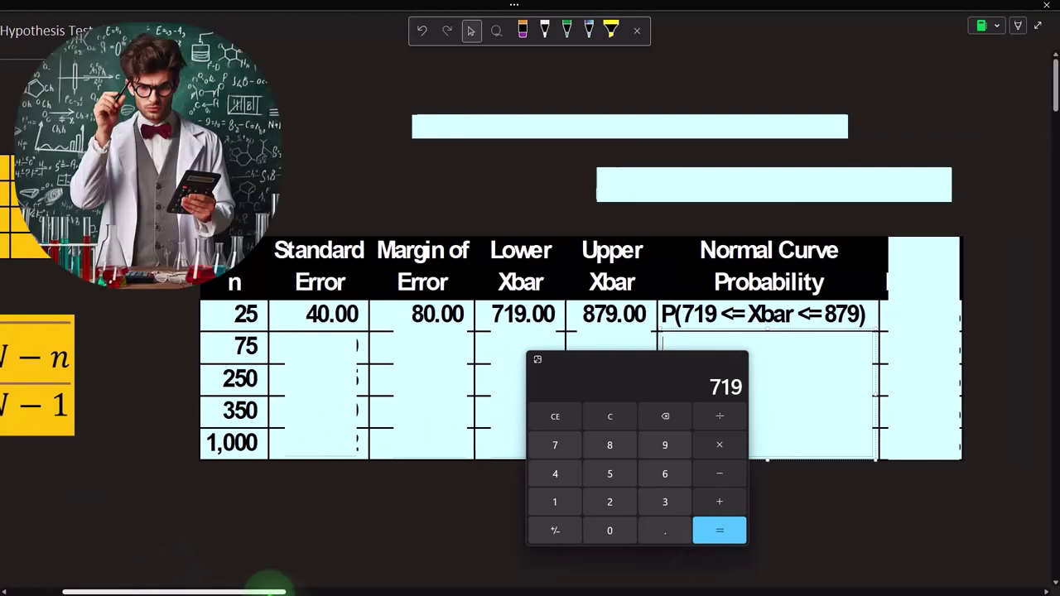
pyautogui.click(634, 379)
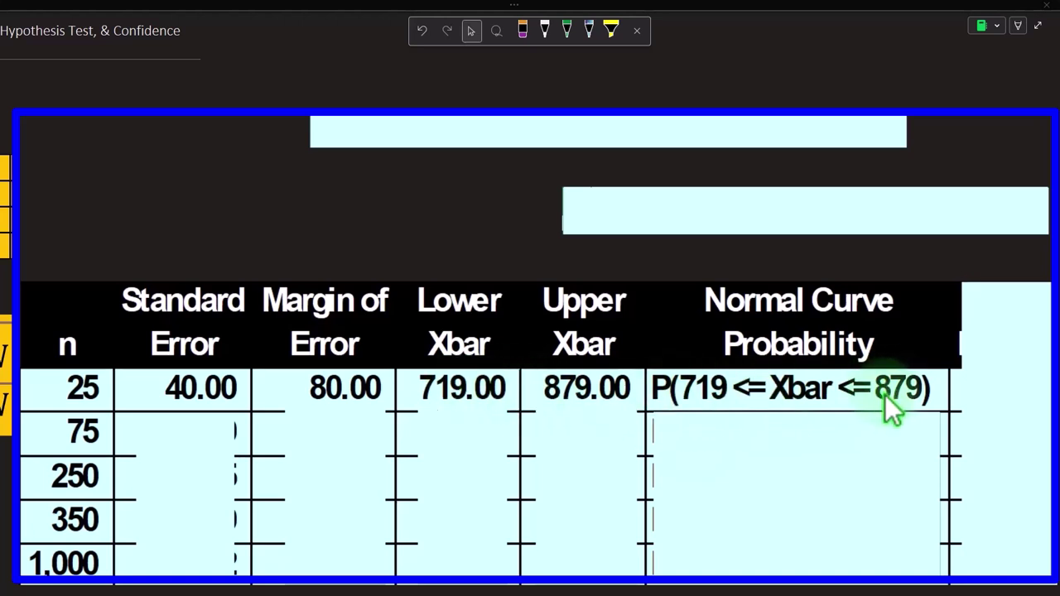
pyautogui.click(563, 140)
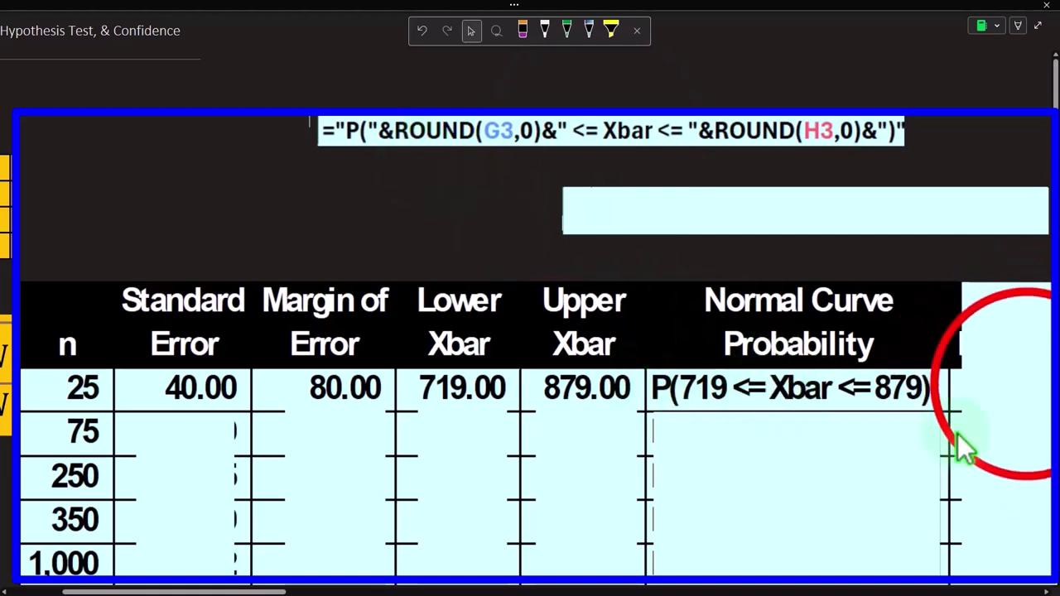
# Step: Uncover the P(xbar) header with its n = 25 row and delete the cover hiding the NORM.DIST formula above the table
pyautogui.click(1019, 302)
pyautogui.moveTo(1010, 280); pyautogui.dragTo(1010, 408)
pyautogui.click(954, 220)
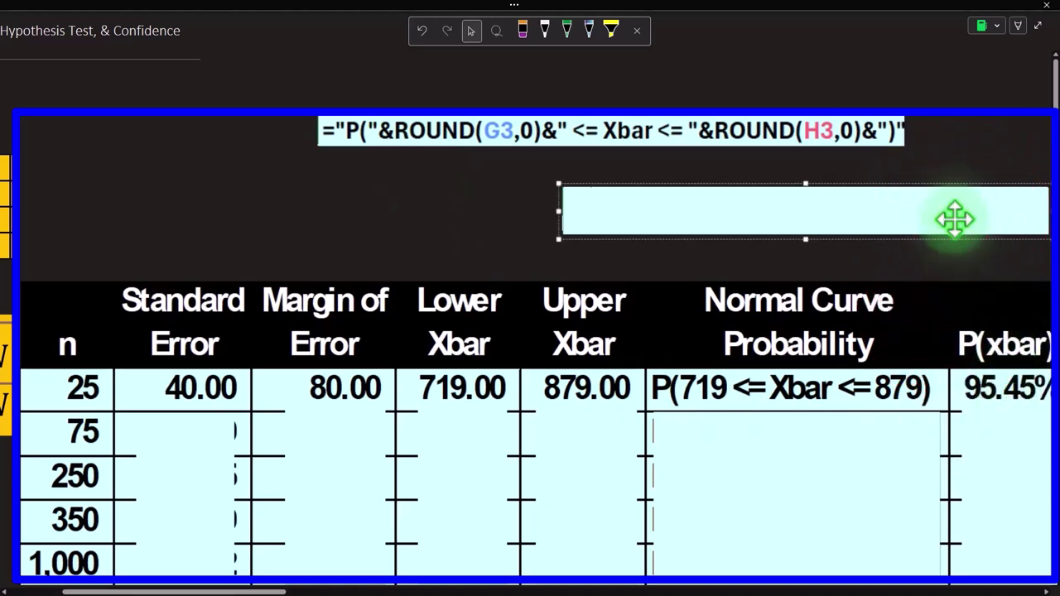
pyautogui.press('Delete')
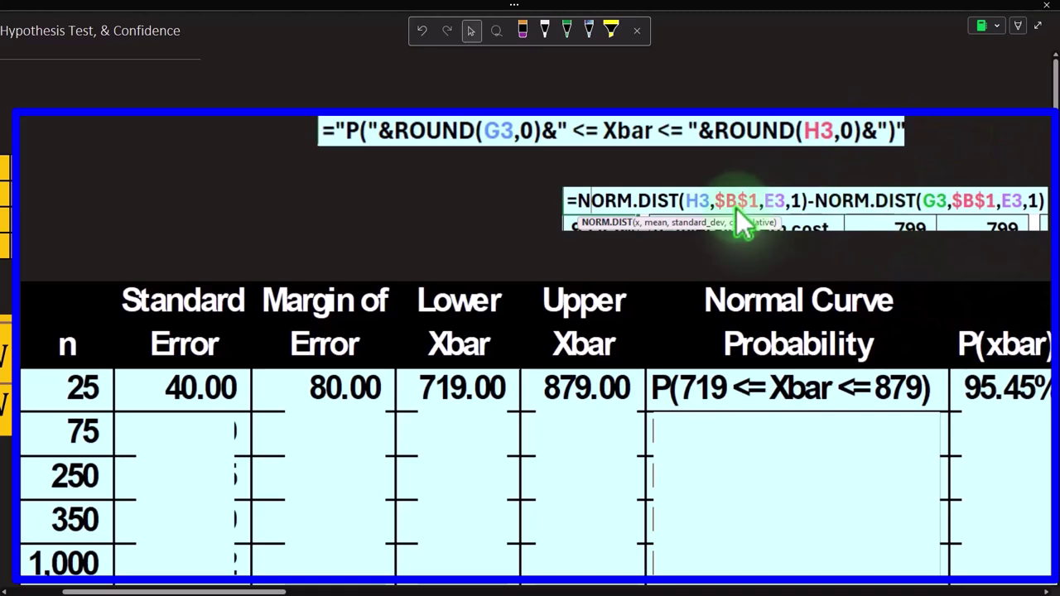
# Step: Examine the n = 25 row and its NORM.DIST formula against the P(X) A and P(X) B normal curve chart
pyautogui.scroll(-3, 670, 487)
pyautogui.click(261, 590)
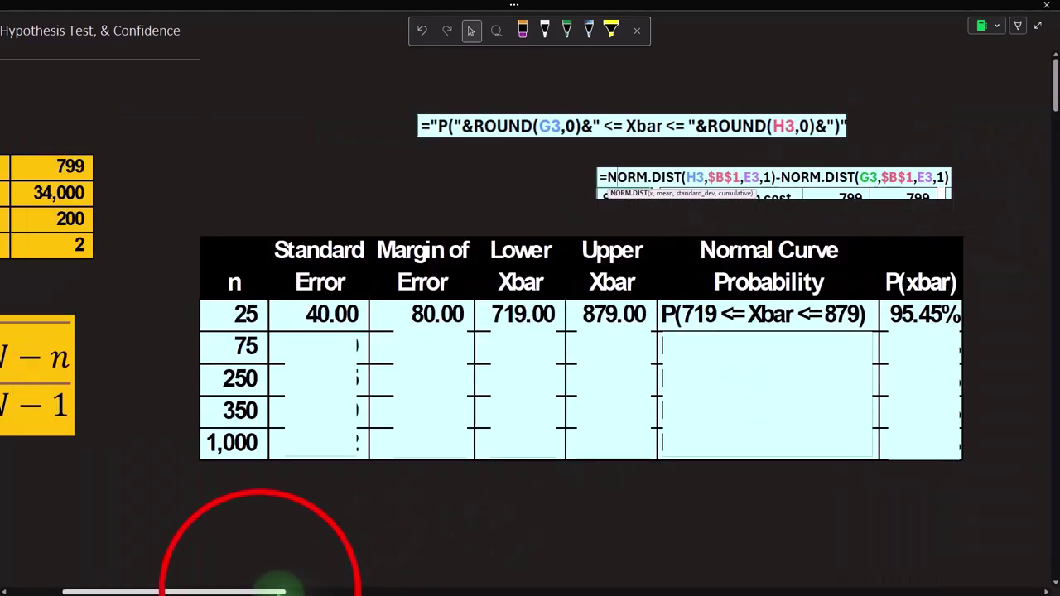
pyautogui.moveTo(261, 590); pyautogui.dragTo(798, 591)
pyautogui.moveTo(715, 591); pyautogui.dragTo(561, 591)
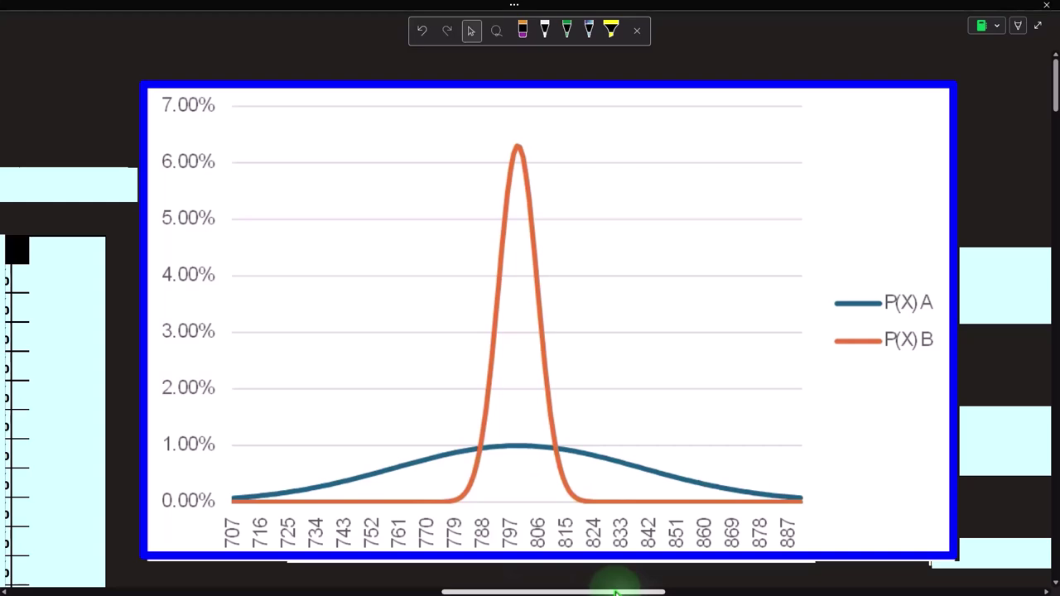
pyautogui.moveTo(615, 591); pyautogui.dragTo(268, 592)
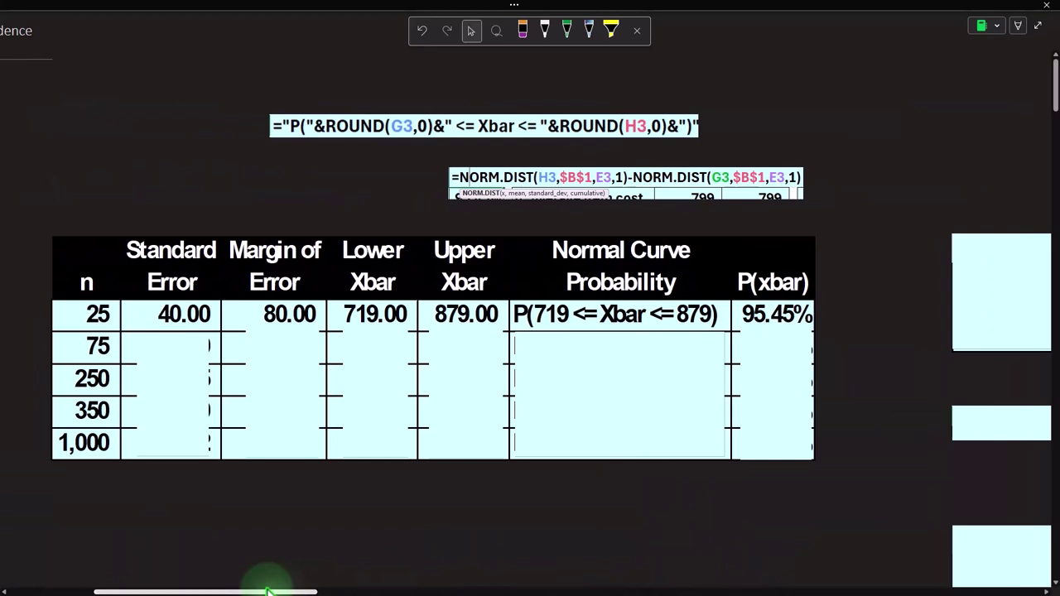
pyautogui.click(419, 398)
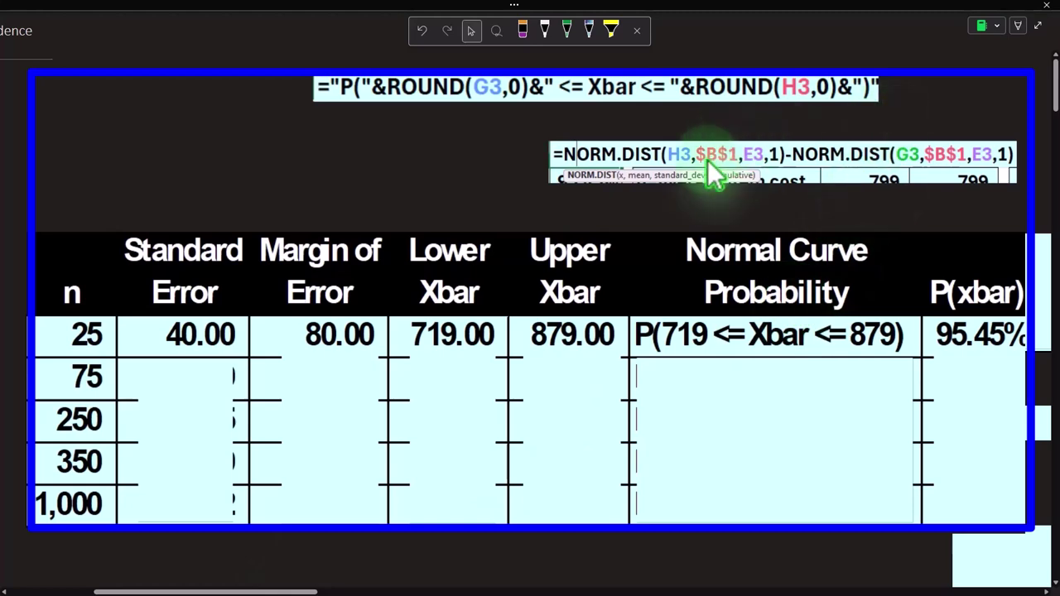
pyautogui.moveTo(284, 592); pyautogui.dragTo(675, 590)
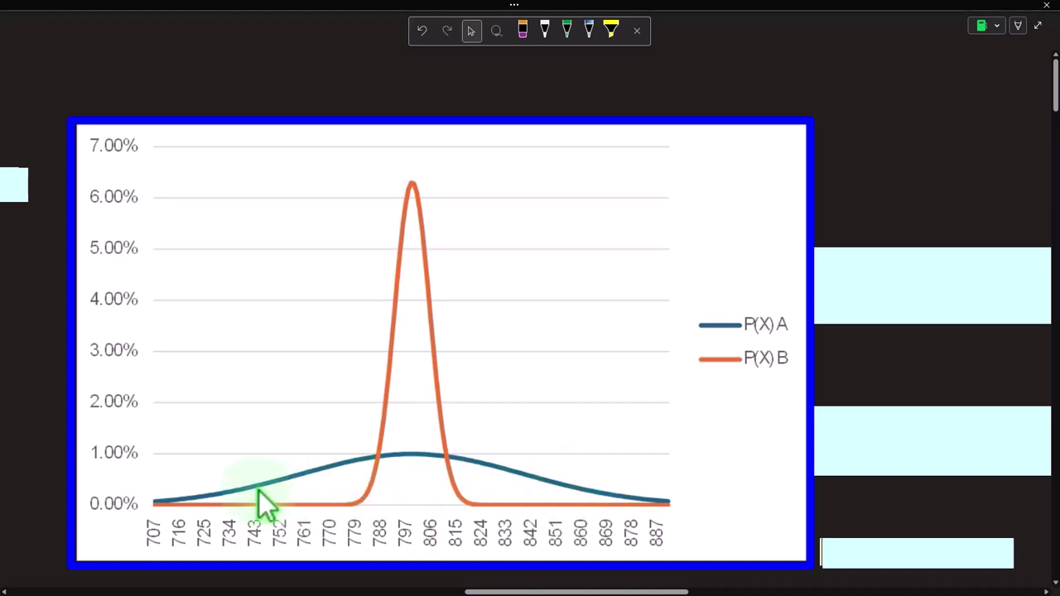
pyautogui.moveTo(539, 592); pyautogui.dragTo(119, 587)
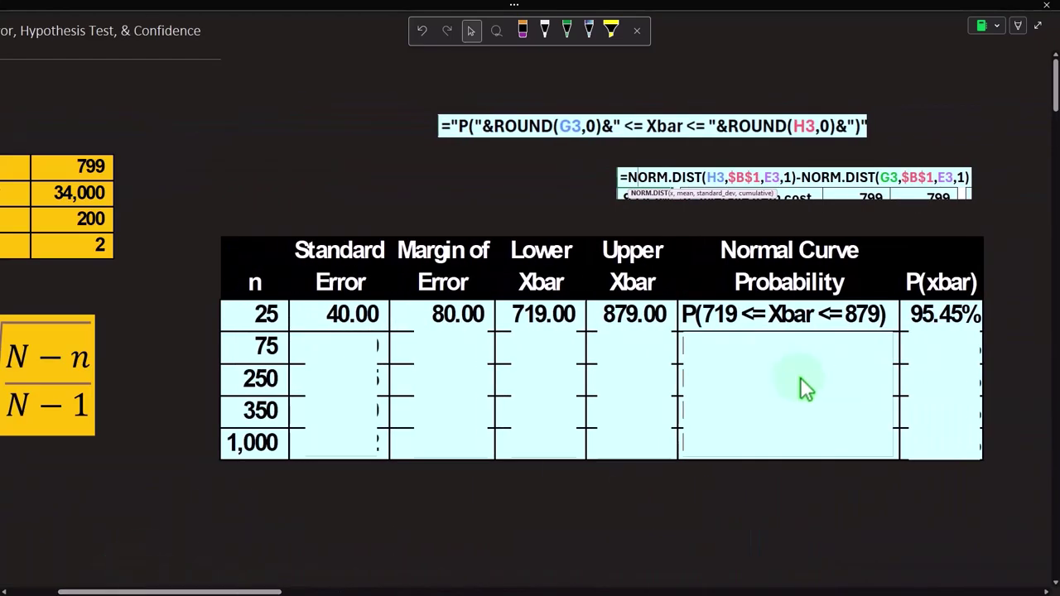
pyautogui.moveTo(263, 590); pyautogui.dragTo(309, 588)
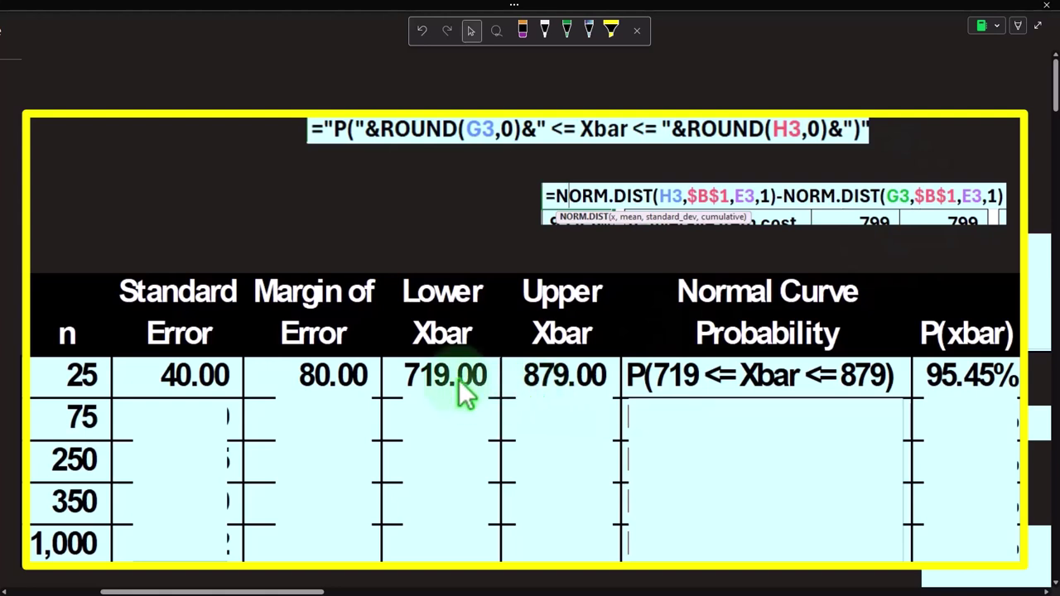
pyautogui.click(997, 431)
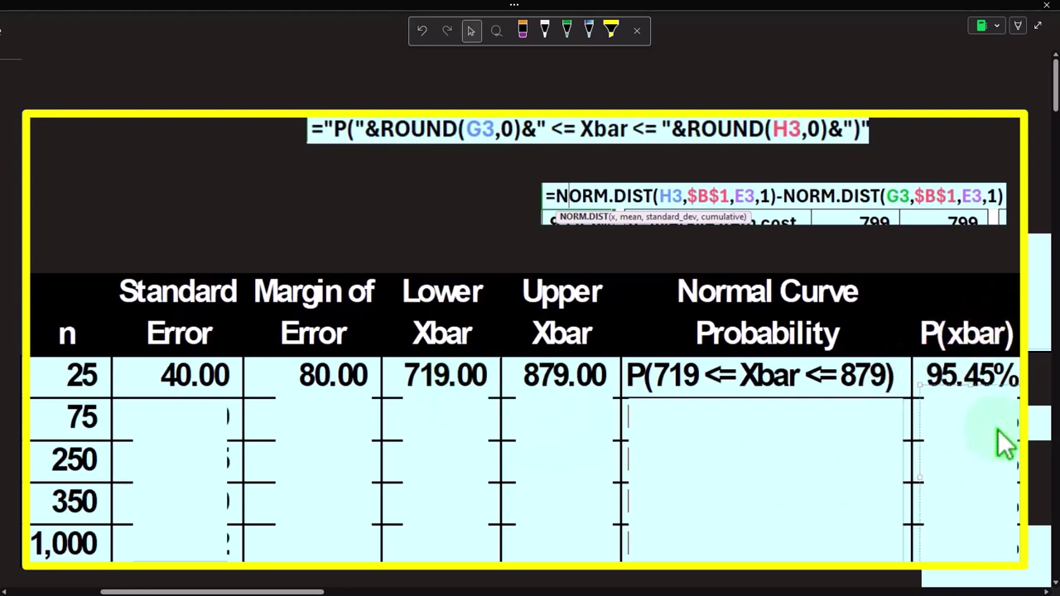
pyautogui.click(978, 390)
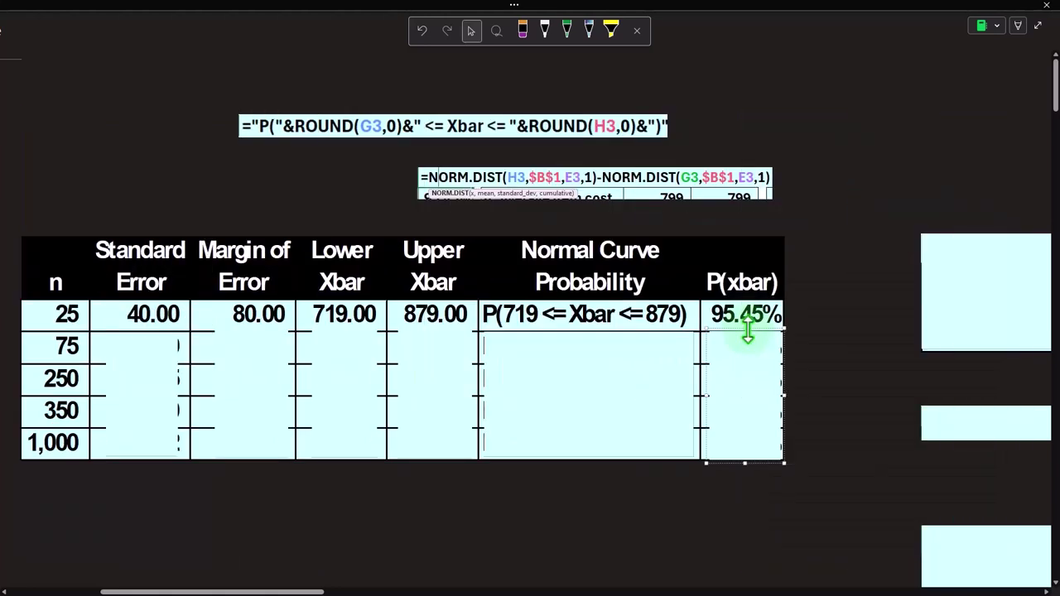
# Step: Shorten the covers over the Standard Error and Margin of Error columns to reveal their n = 75 values
pyautogui.moveTo(300, 591); pyautogui.dragTo(189, 590)
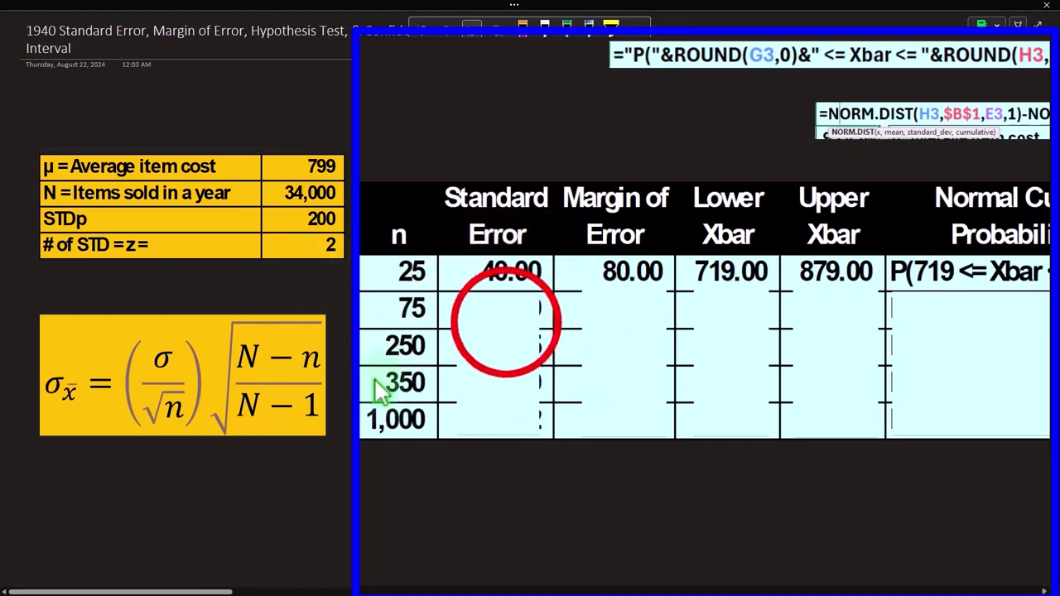
pyautogui.click(580, 359)
pyautogui.moveTo(498, 296); pyautogui.dragTo(495, 321)
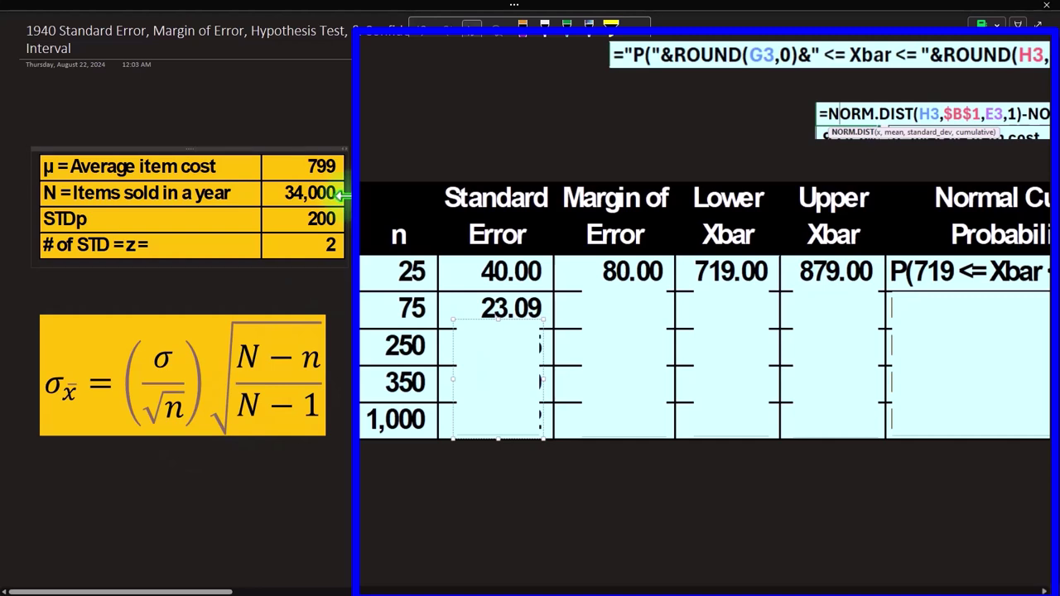
pyautogui.click(639, 315)
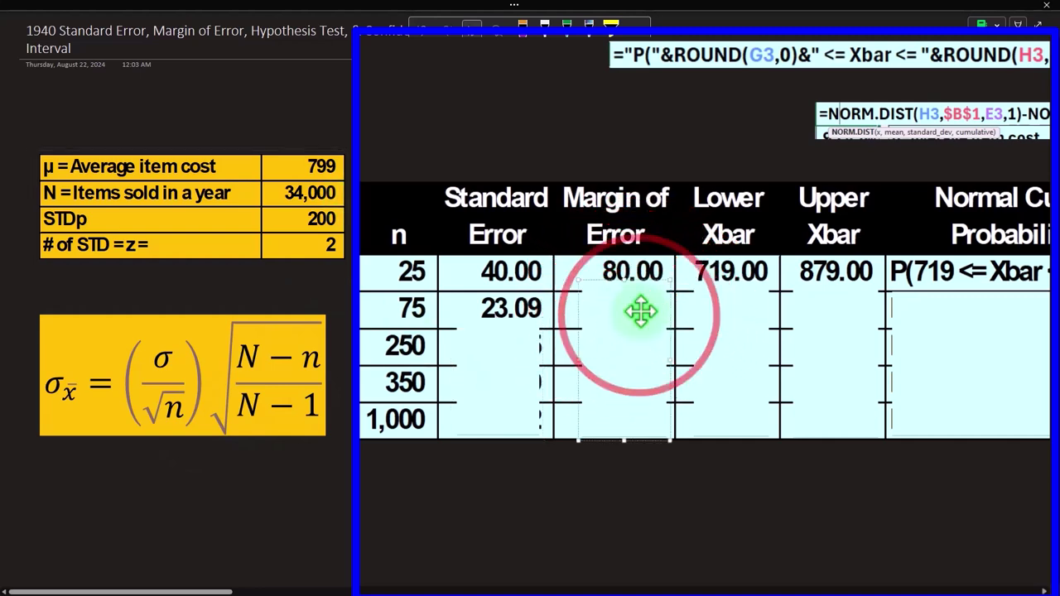
pyautogui.moveTo(623, 280); pyautogui.dragTo(620, 330)
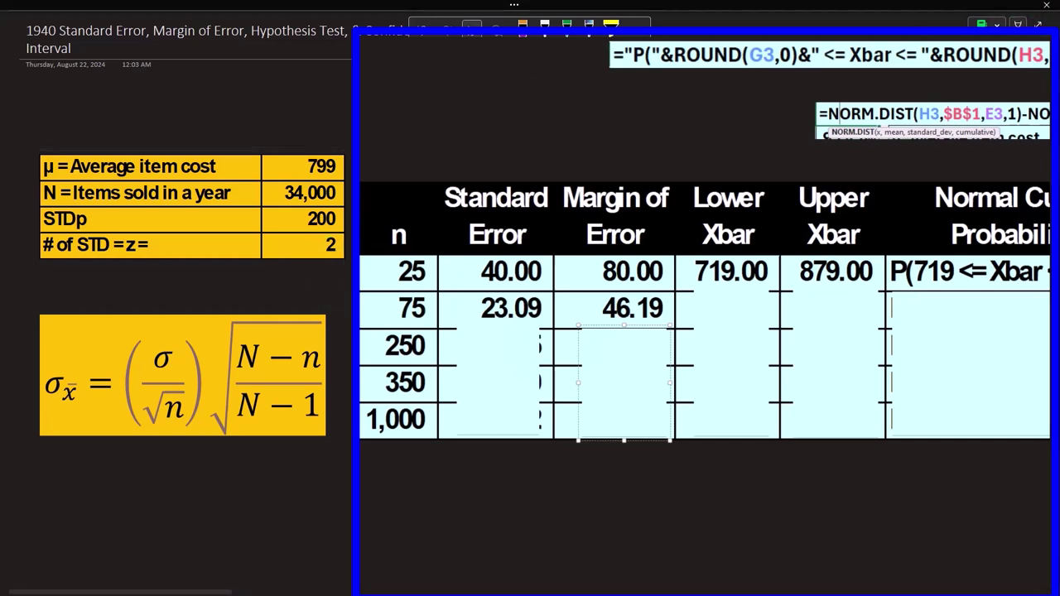
# Step: Bring up the calculator and check the Margin of Error for n = 75 by computing 23.09 × 2
pyautogui.moveTo(874, 543); pyautogui.dragTo(528, 430)
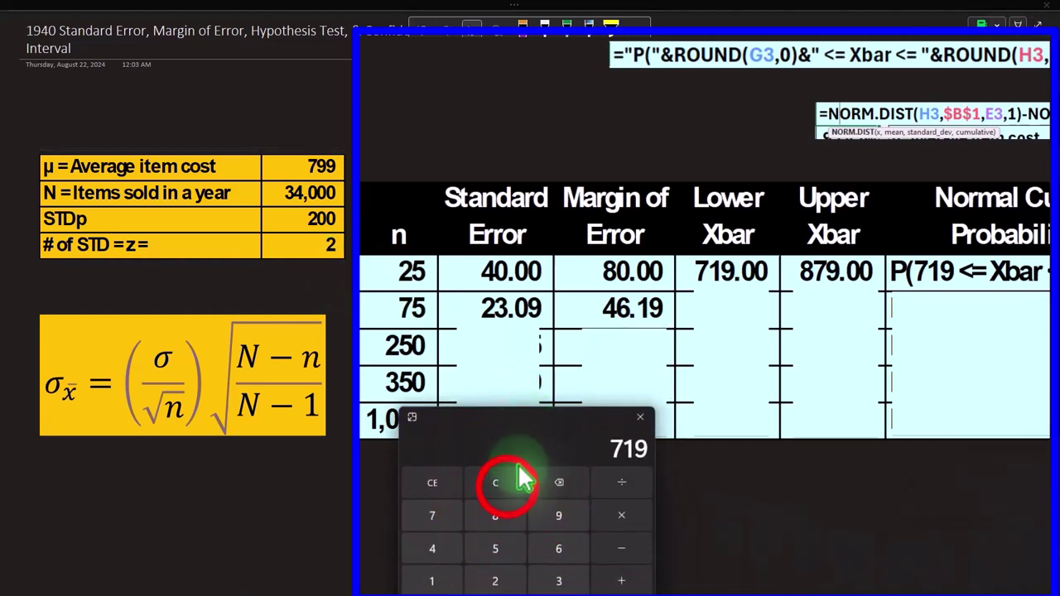
pyautogui.click(501, 481)
pyautogui.write('23.0')
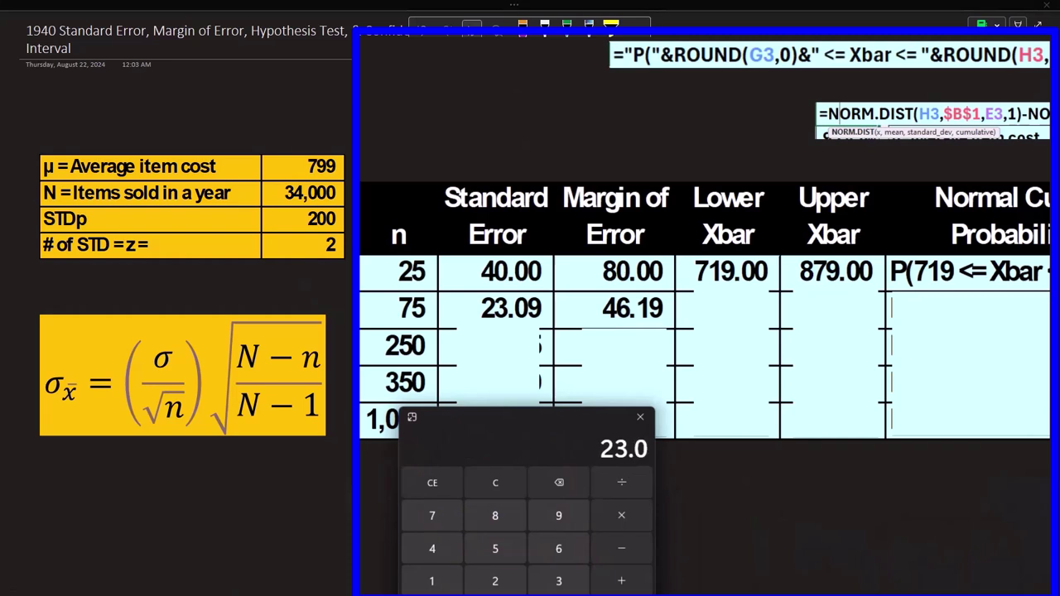
pyautogui.write('9*2')
pyautogui.press('Return')
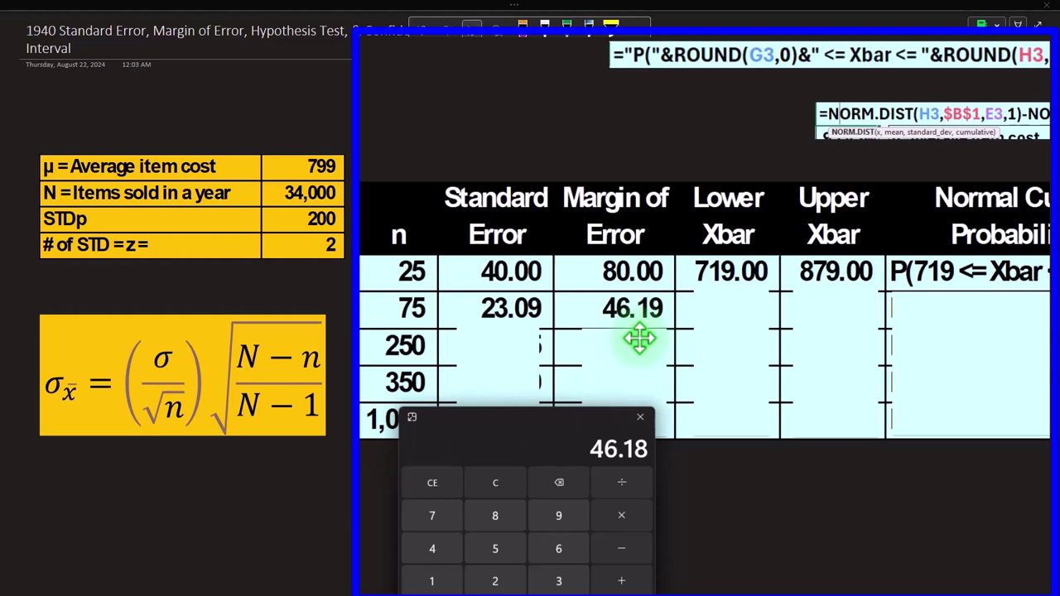
# Step: Uncover the Lower Xbar value for n = 75 and check it on the calculator by computing 799 - 46.19
pyautogui.click(727, 329)
pyautogui.hotkey('ctrl', 'd')
pyautogui.moveTo(729, 284); pyautogui.dragTo(732, 321)
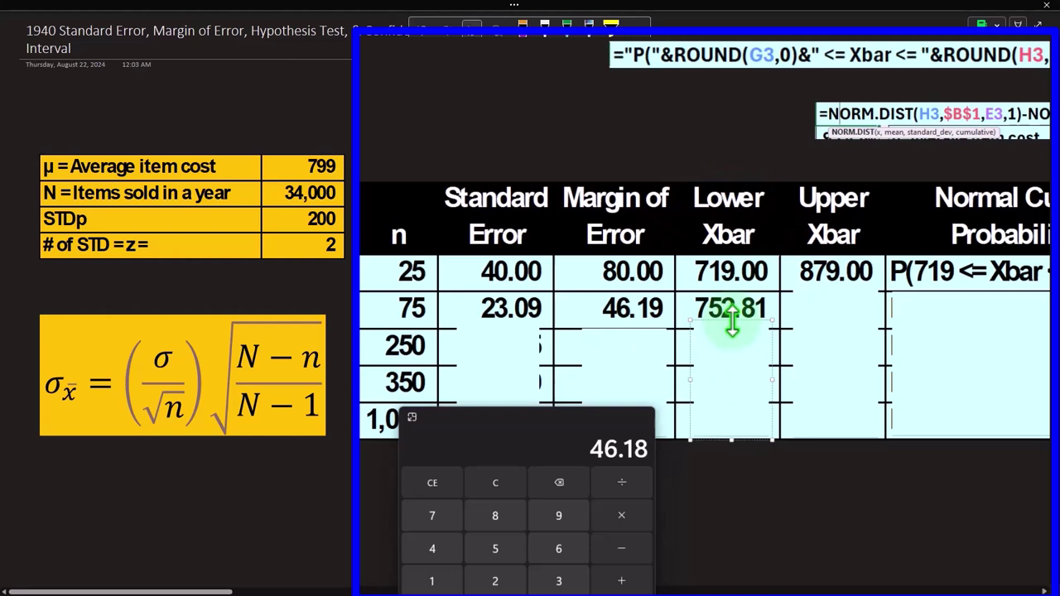
pyautogui.click(506, 483)
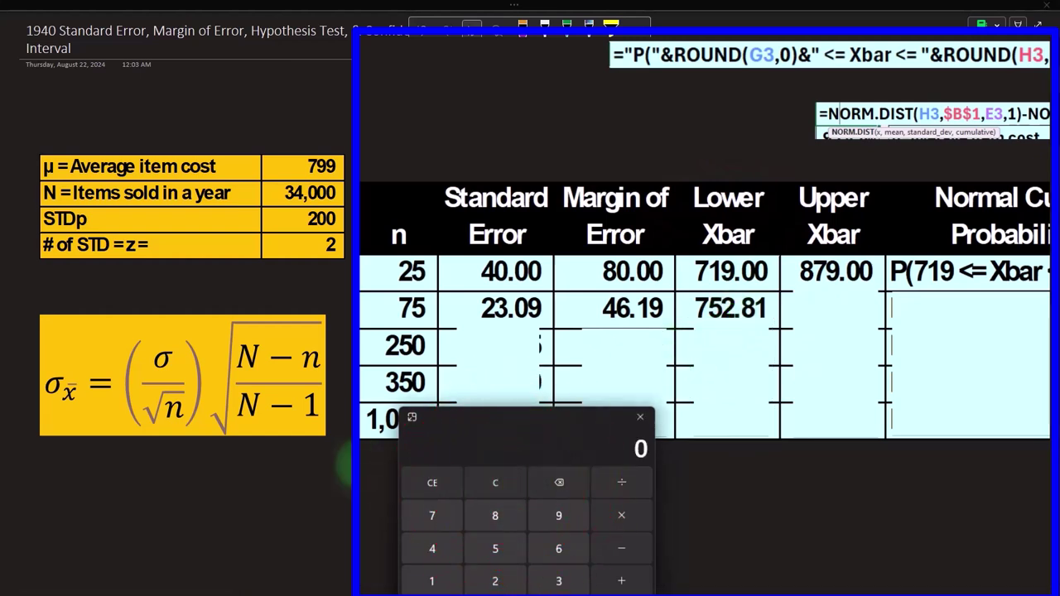
pyautogui.write('799')
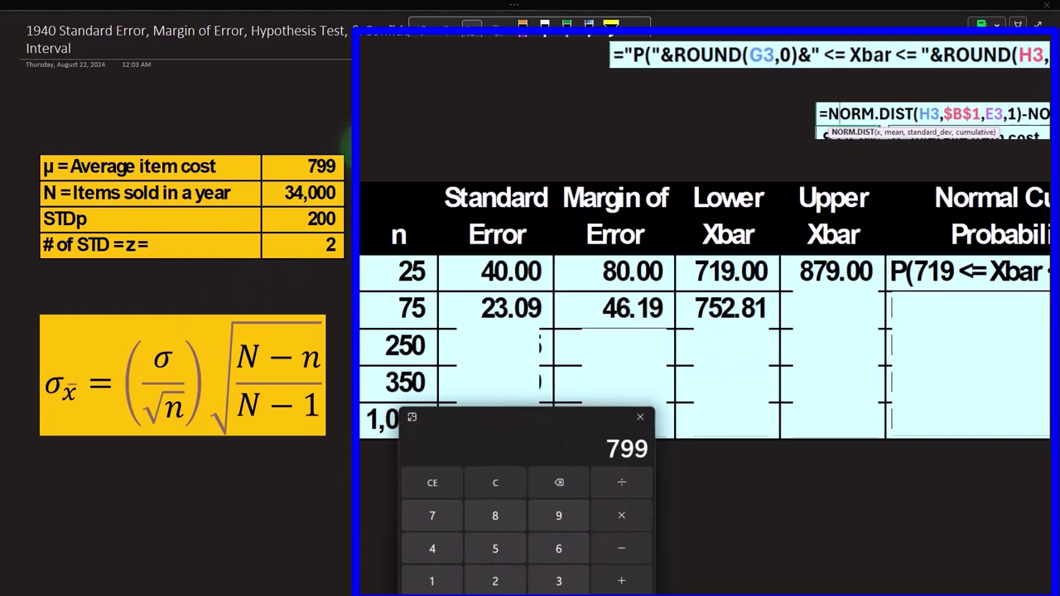
pyautogui.write('-46.19')
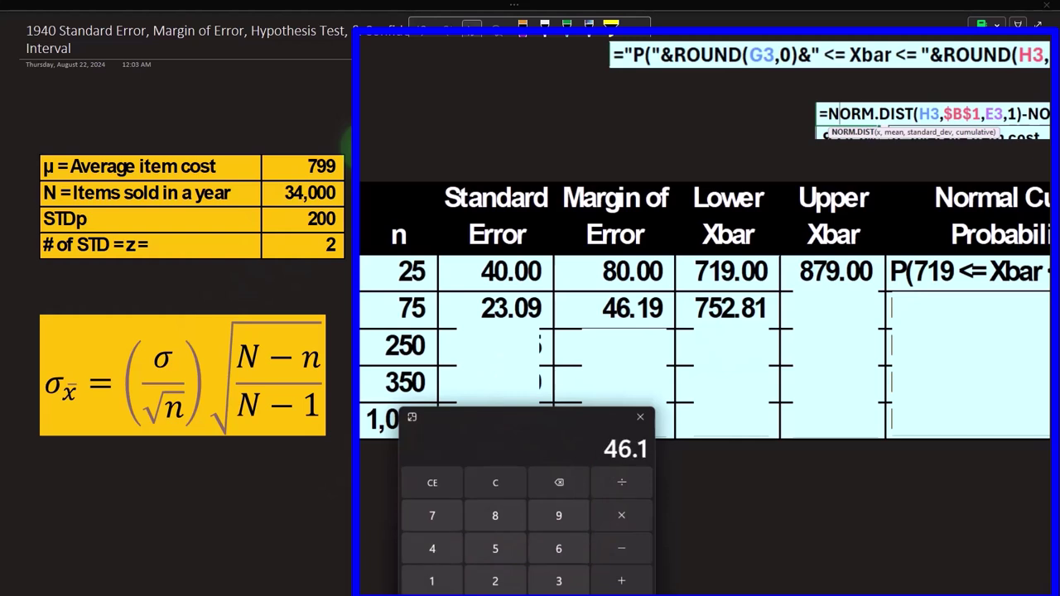
pyautogui.press('Return')
pyautogui.click(731, 389)
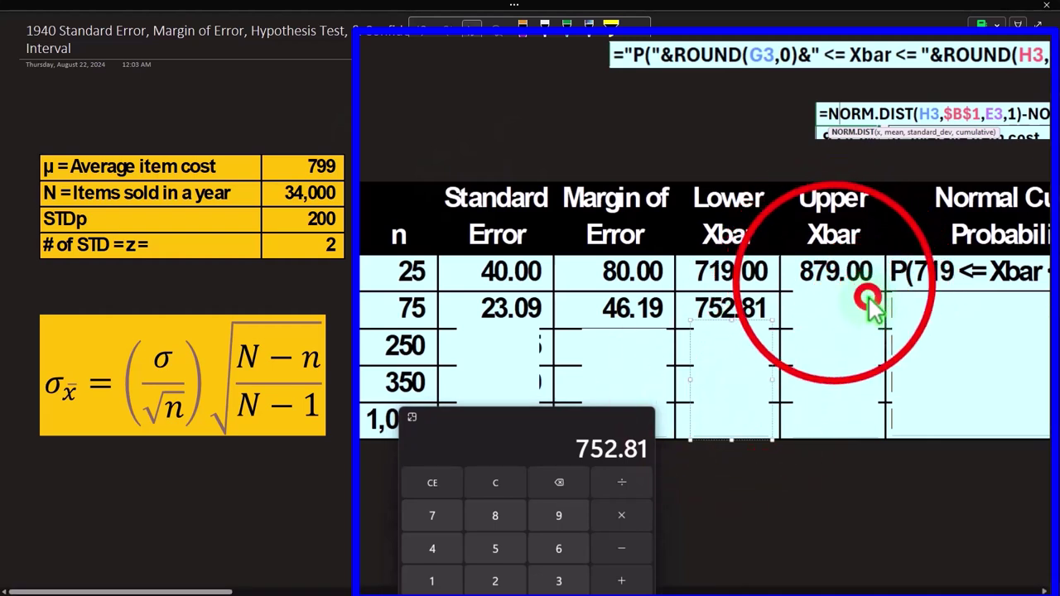
# Step: Uncover the Upper Xbar value for n = 75, check it by computing 799 + 46.19, and put the calculator away
pyautogui.click(869, 297)
pyautogui.moveTo(837, 286); pyautogui.dragTo(833, 318)
pyautogui.click(474, 487)
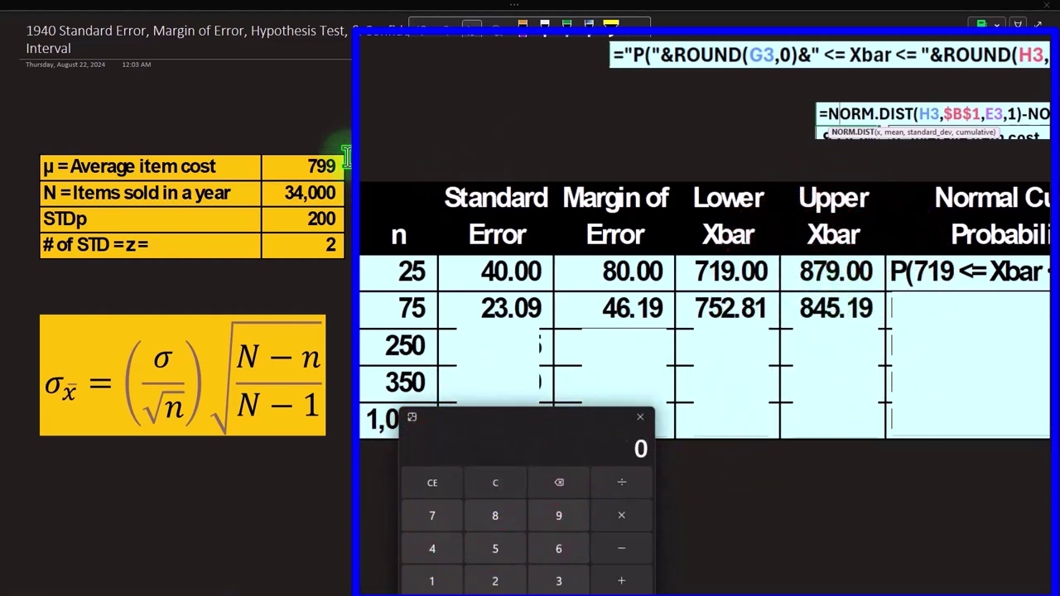
pyautogui.write('799')
pyautogui.write('+46.19')
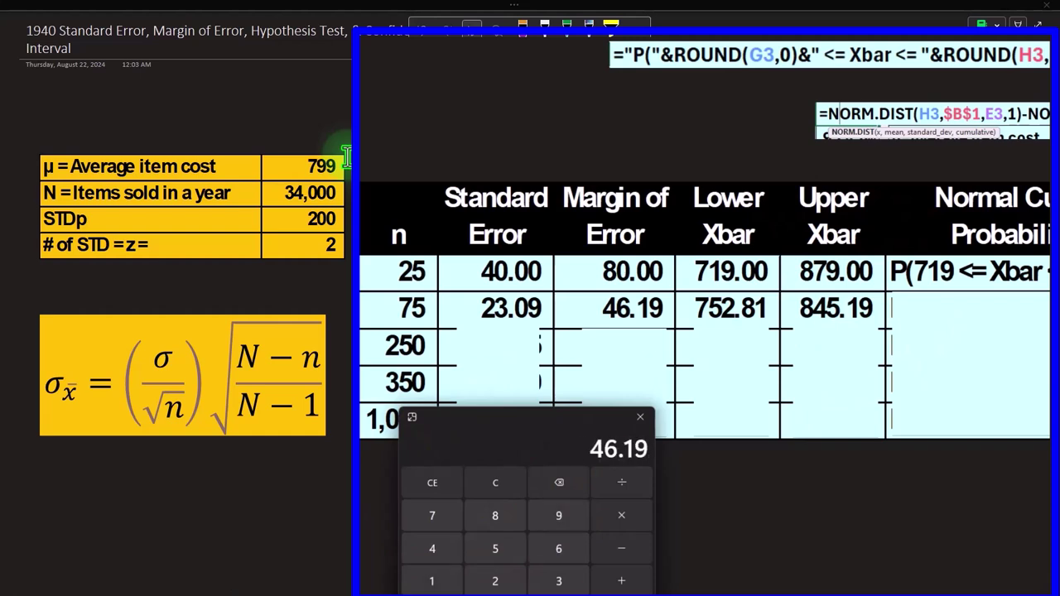
pyautogui.press('Return')
pyautogui.moveTo(546, 424); pyautogui.dragTo(564, 595)
# Step: Shorten the covers over the Normal Curve Probability and P(xbar) columns to reveal their n = 75 entries
pyautogui.click(949, 354)
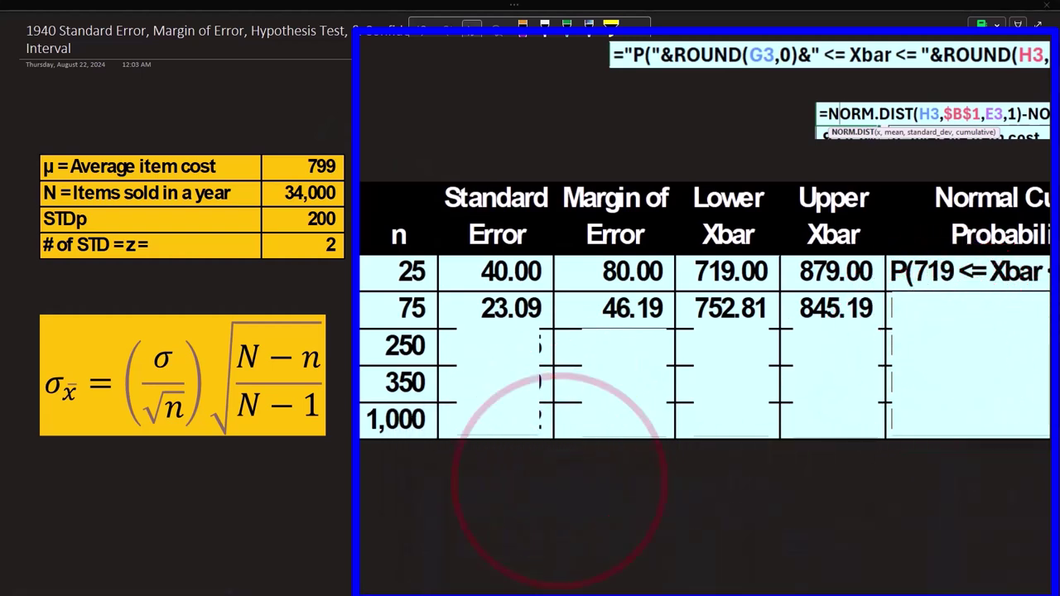
pyautogui.click(983, 359)
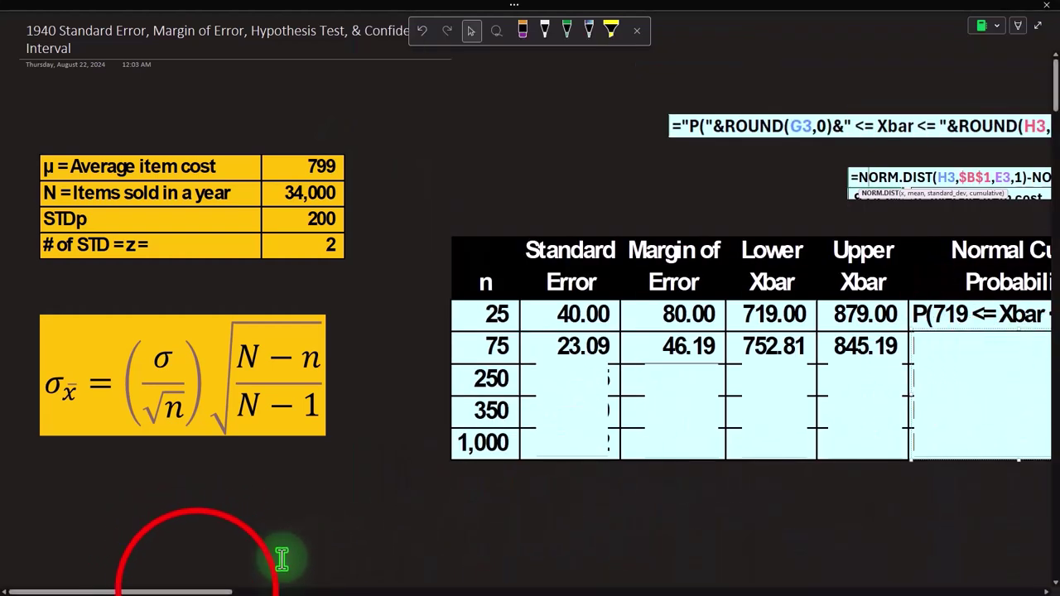
pyautogui.moveTo(198, 586); pyautogui.dragTo(255, 588)
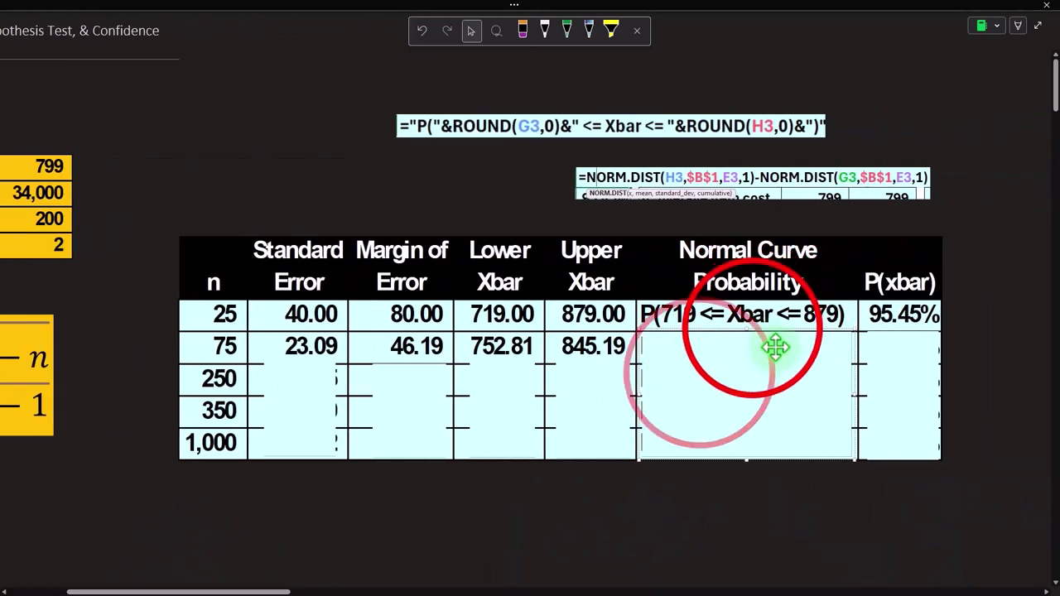
pyautogui.moveTo(752, 328); pyautogui.dragTo(748, 355)
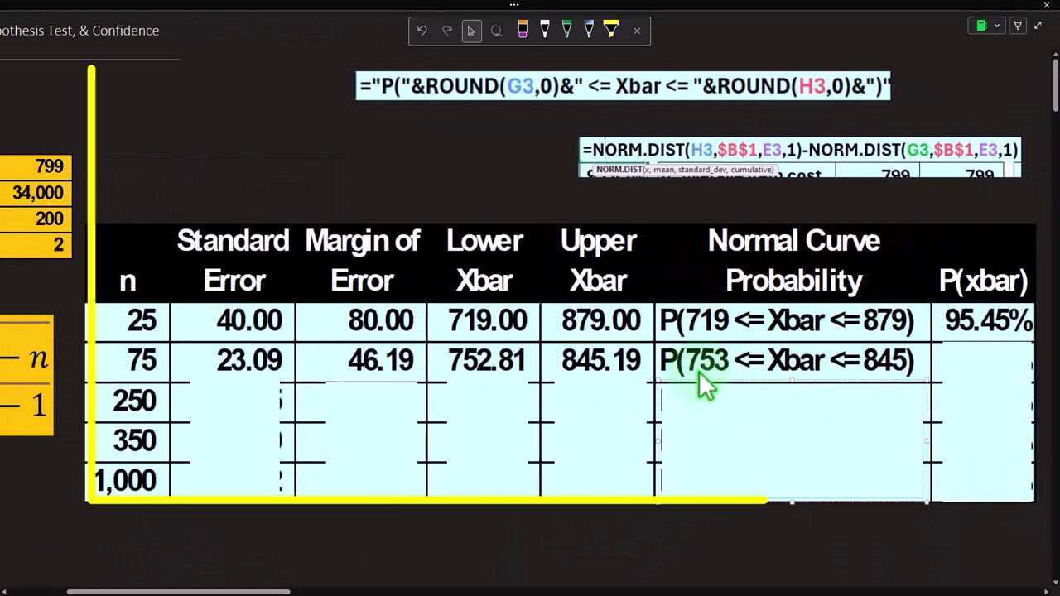
pyautogui.press('super+plus')
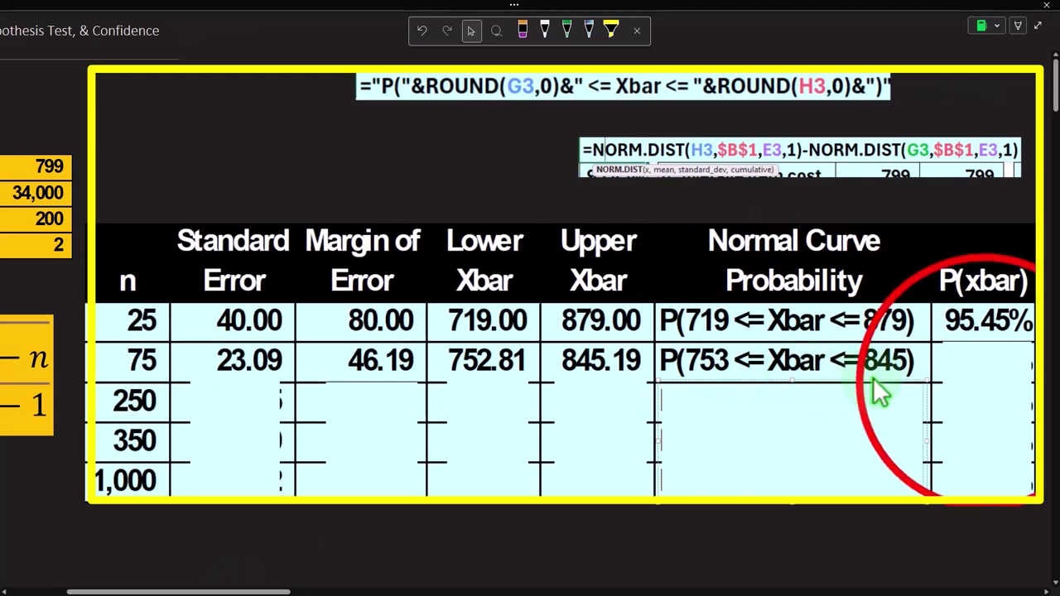
pyautogui.click(985, 381)
pyautogui.moveTo(994, 398); pyautogui.dragTo(987, 406)
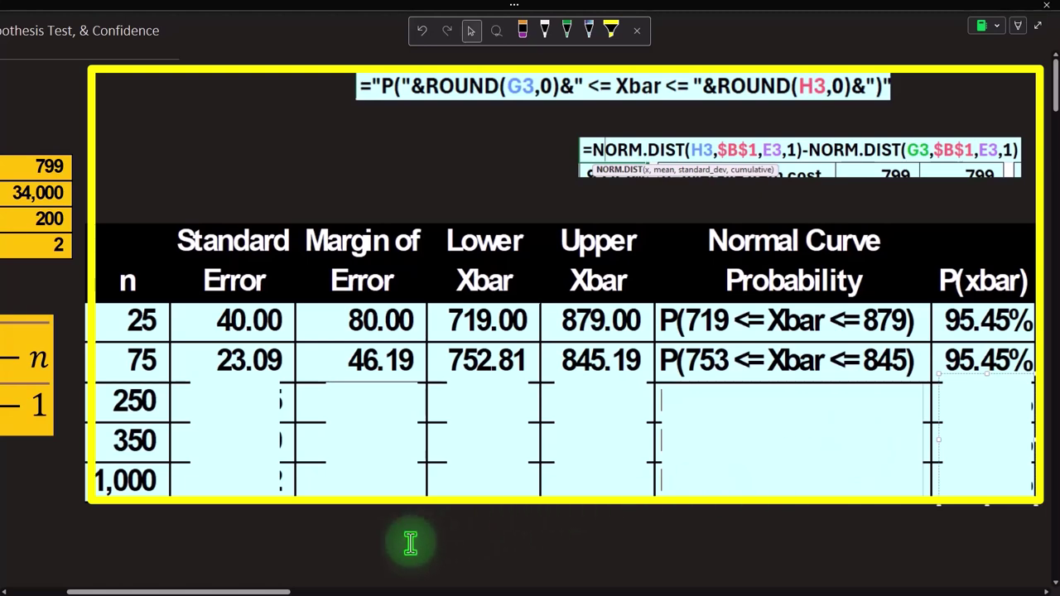
# Step: Shorten the cover over the Standard Error column to reveal its n = 250 entry
pyautogui.click(241, 576)
pyautogui.moveTo(261, 591); pyautogui.dragTo(202, 590)
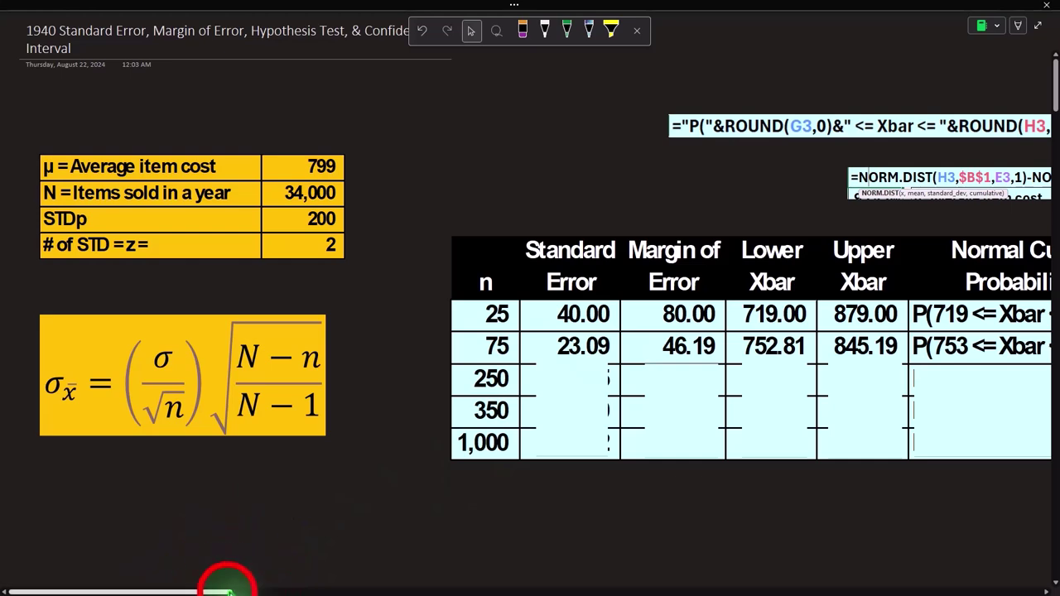
pyautogui.moveTo(225, 591); pyautogui.dragTo(300, 592)
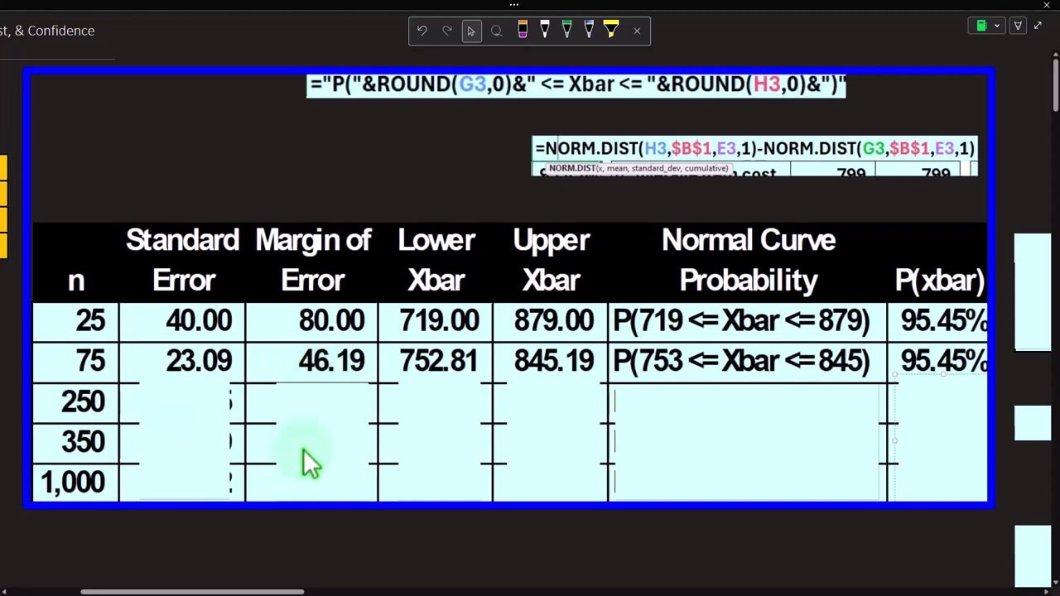
pyautogui.moveTo(278, 591); pyautogui.dragTo(190, 587)
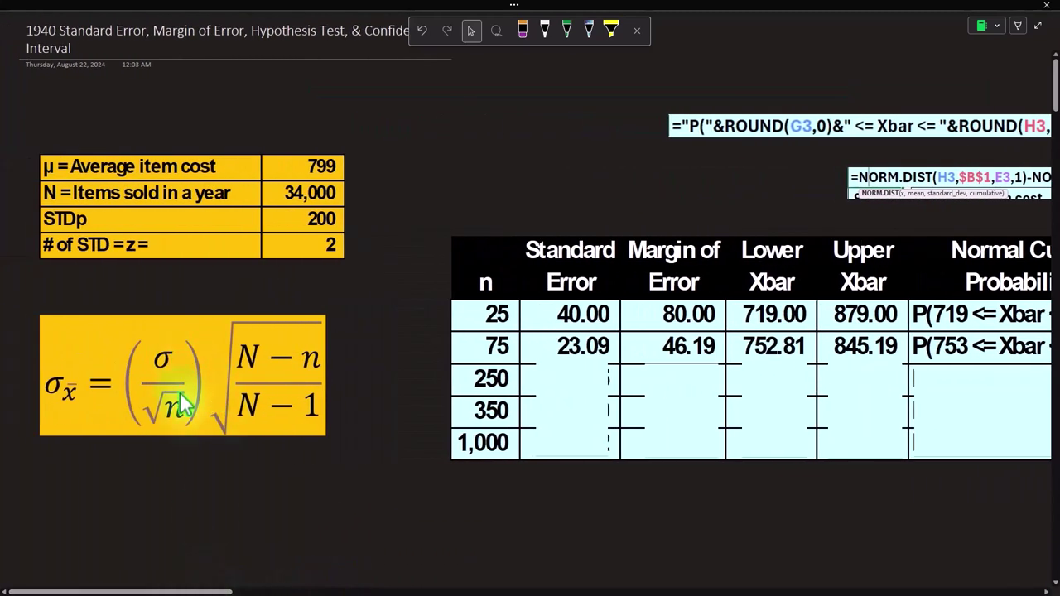
pyautogui.click(544, 381)
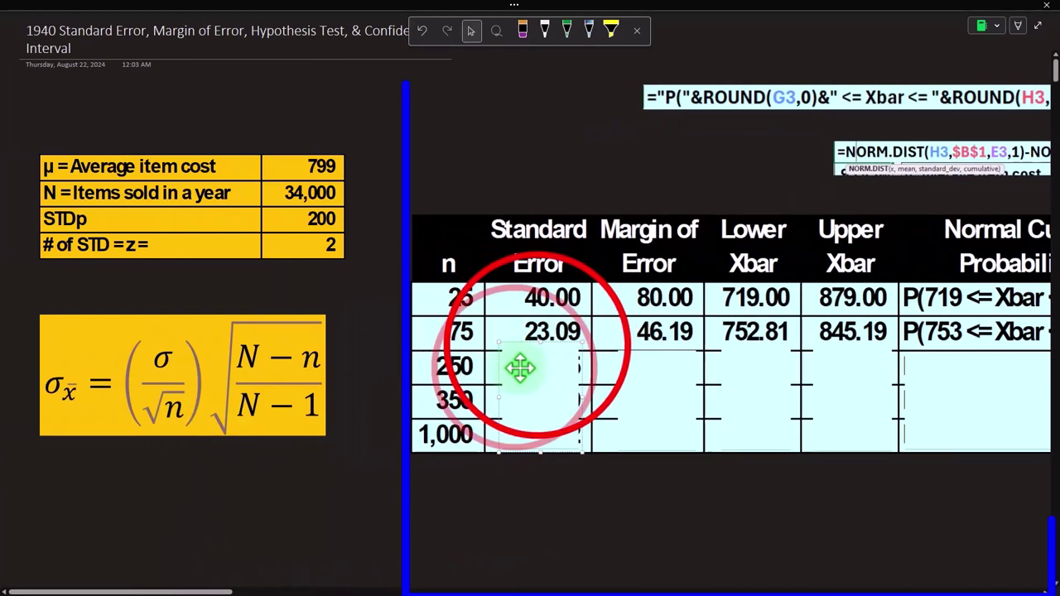
pyautogui.moveTo(569, 362); pyautogui.dragTo(566, 387)
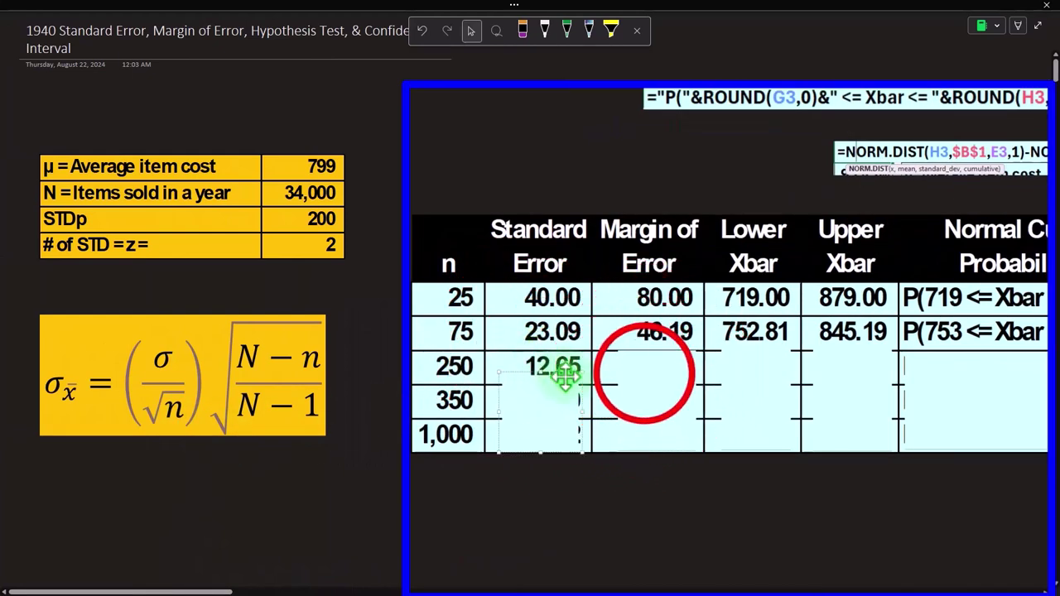
# Step: Uncover the Margin of Error for n = 250 and check it on the calculator by computing 12.65 × 2
pyautogui.click(646, 379)
pyautogui.moveTo(648, 352); pyautogui.dragTo(648, 365)
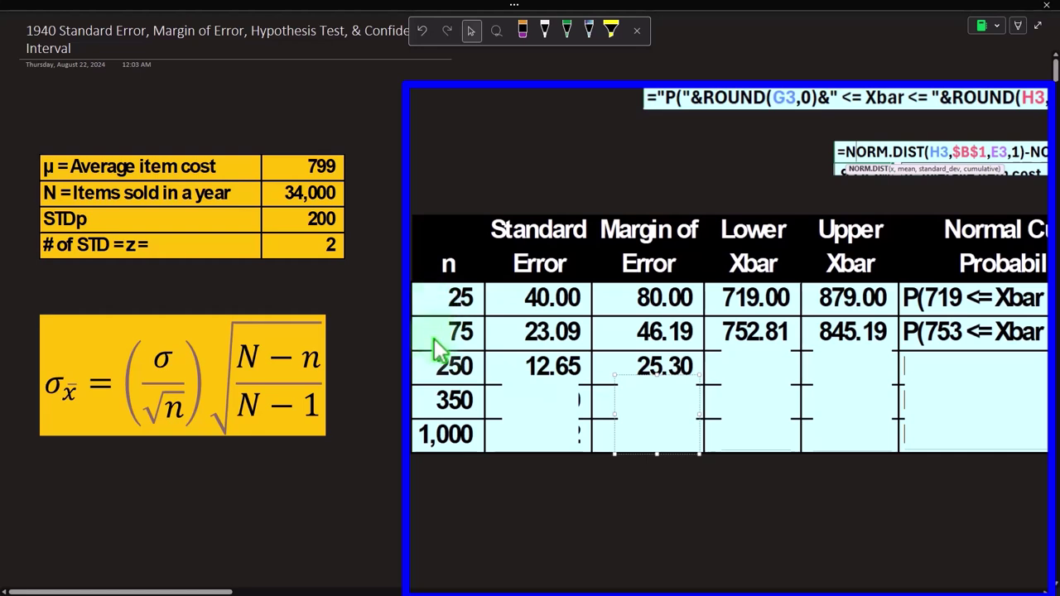
pyautogui.click(654, 411)
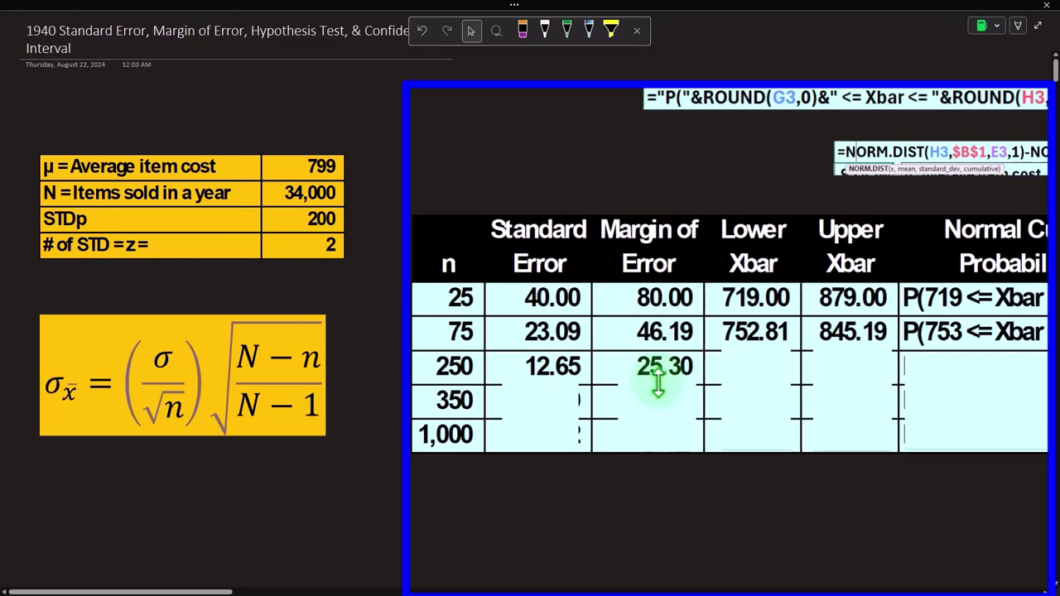
pyautogui.moveTo(1030, 401); pyautogui.dragTo(644, 450)
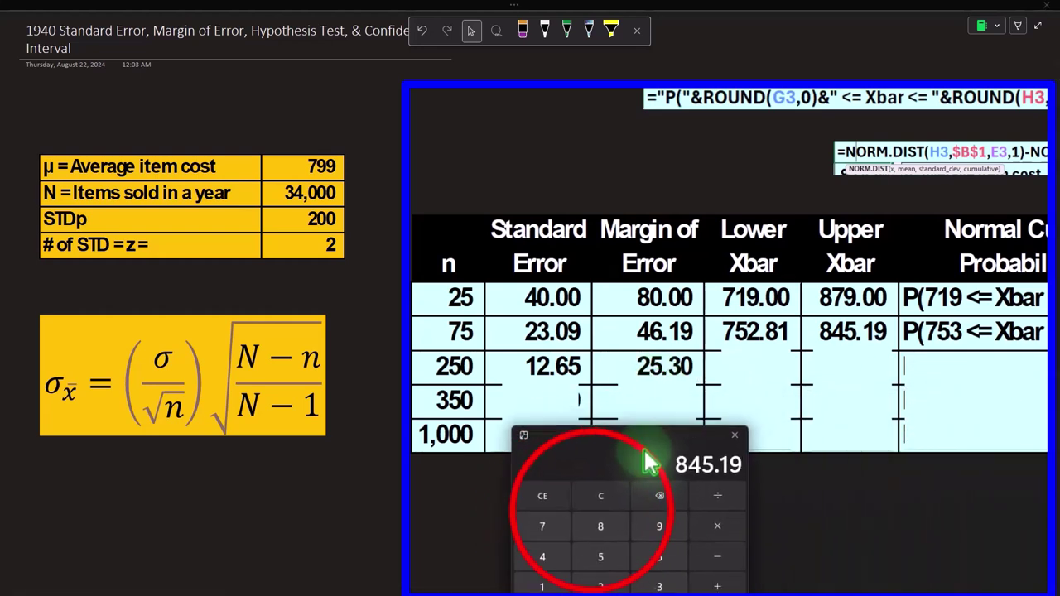
pyautogui.click(592, 509)
pyautogui.write('12.')
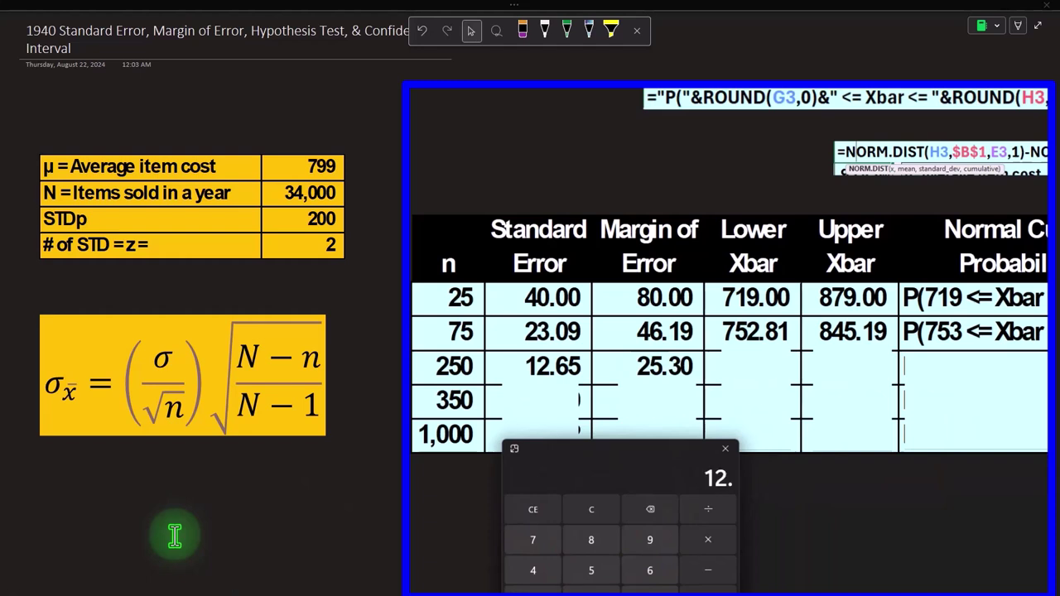
pyautogui.write('65*2')
pyautogui.press('Return')
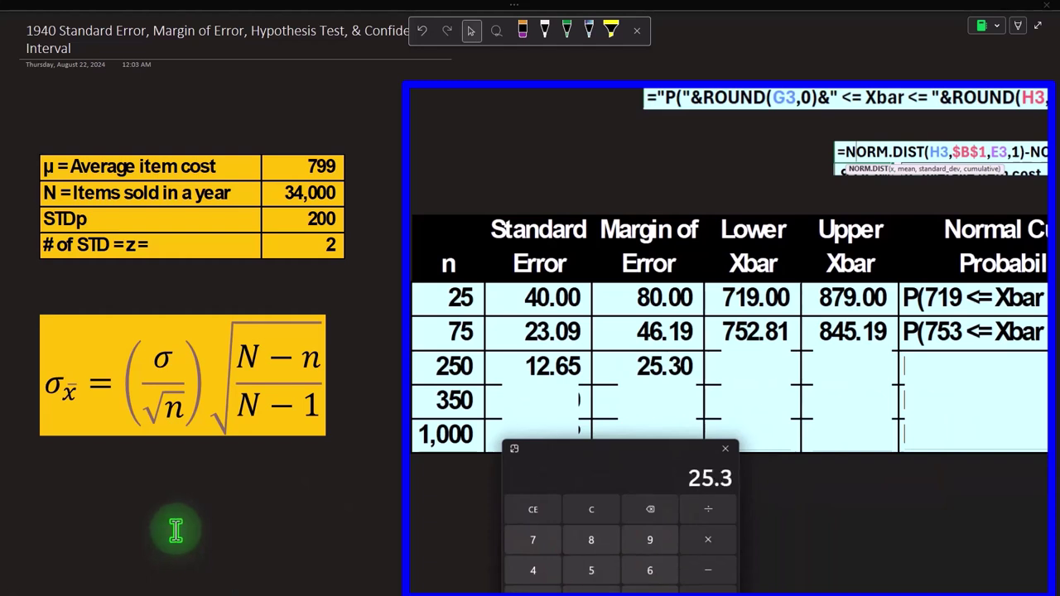
# Step: Uncover the Lower Xbar value for n = 250 and check it on the calculator by computing 799 - 25.3
pyautogui.click(776, 375)
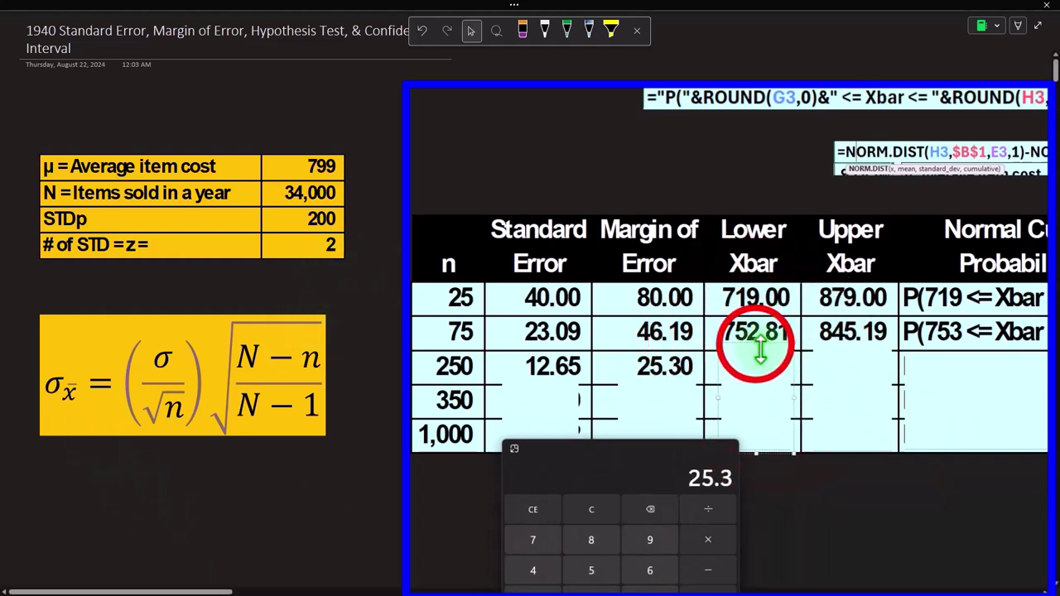
pyautogui.moveTo(757, 344); pyautogui.dragTo(754, 377)
pyautogui.click(592, 509)
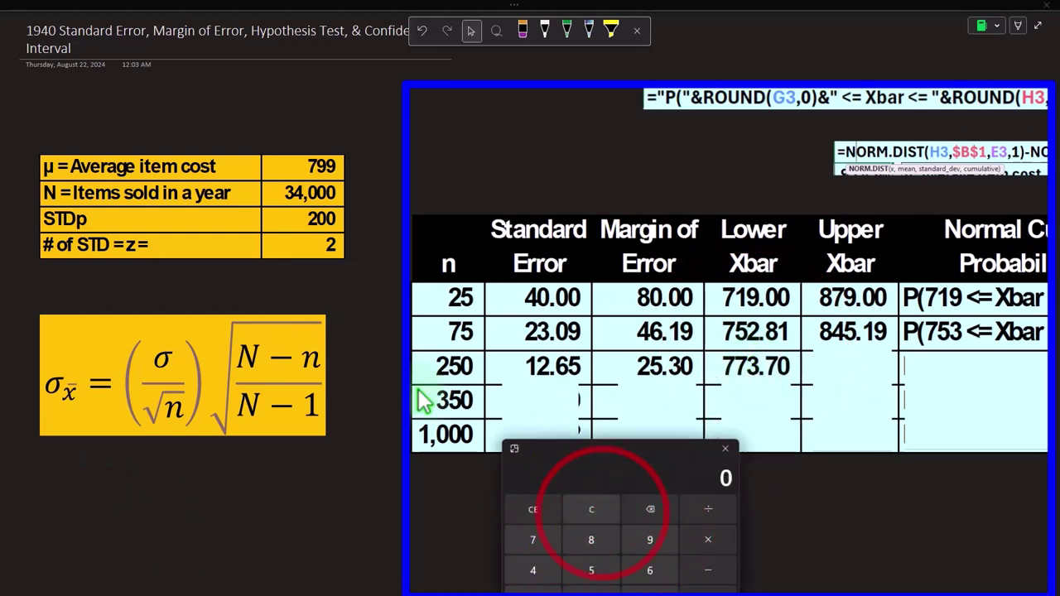
pyautogui.write('799')
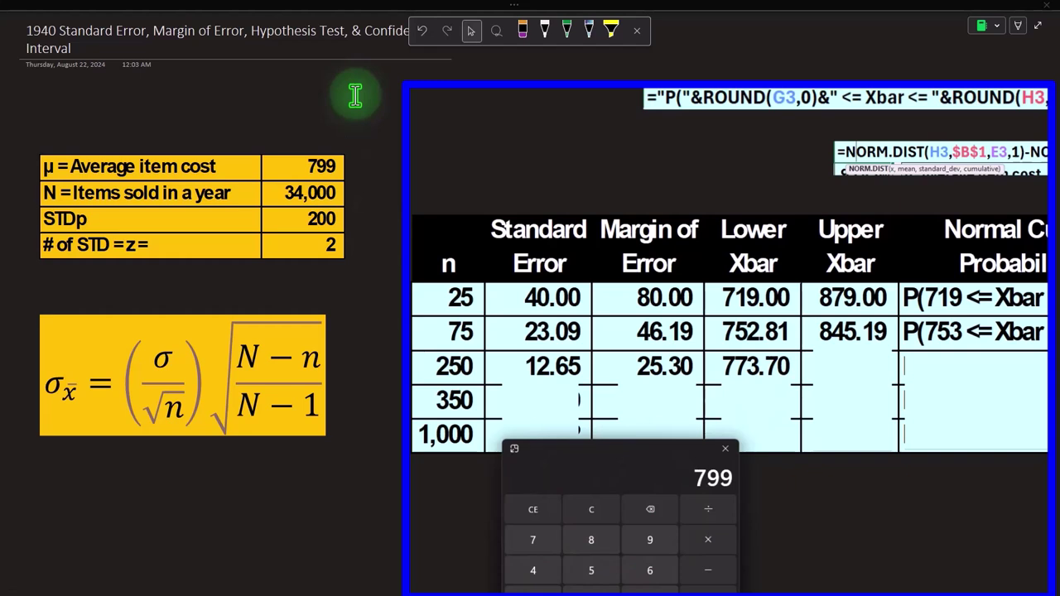
pyautogui.write('-25.3')
pyautogui.press('Return')
# Step: Uncover the Upper Xbar value for n = 250, check it by computing 799 + 25.3, and put the calculator away
pyautogui.click(862, 362)
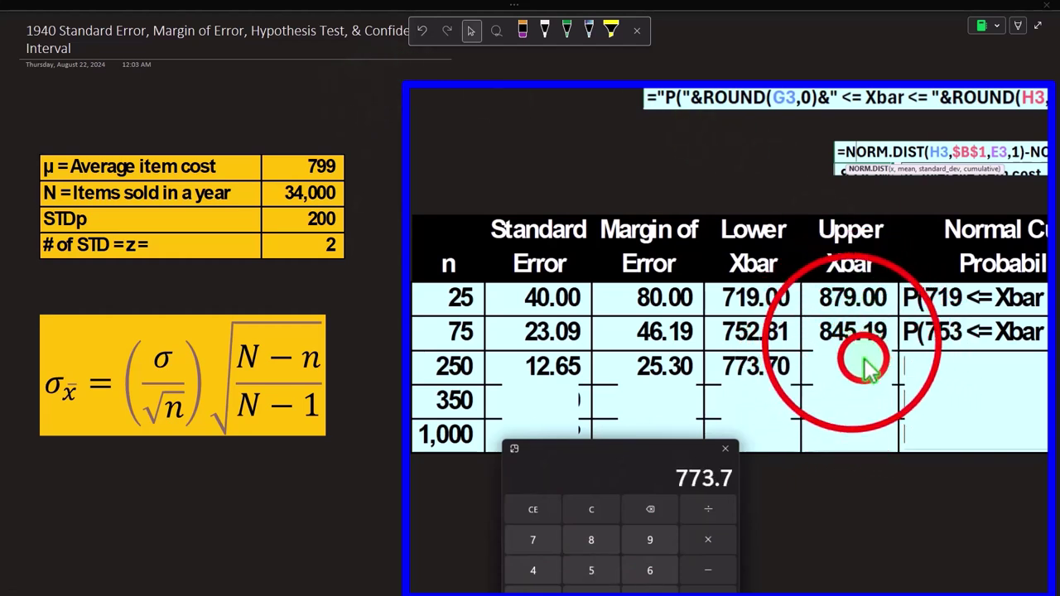
pyautogui.click(593, 509)
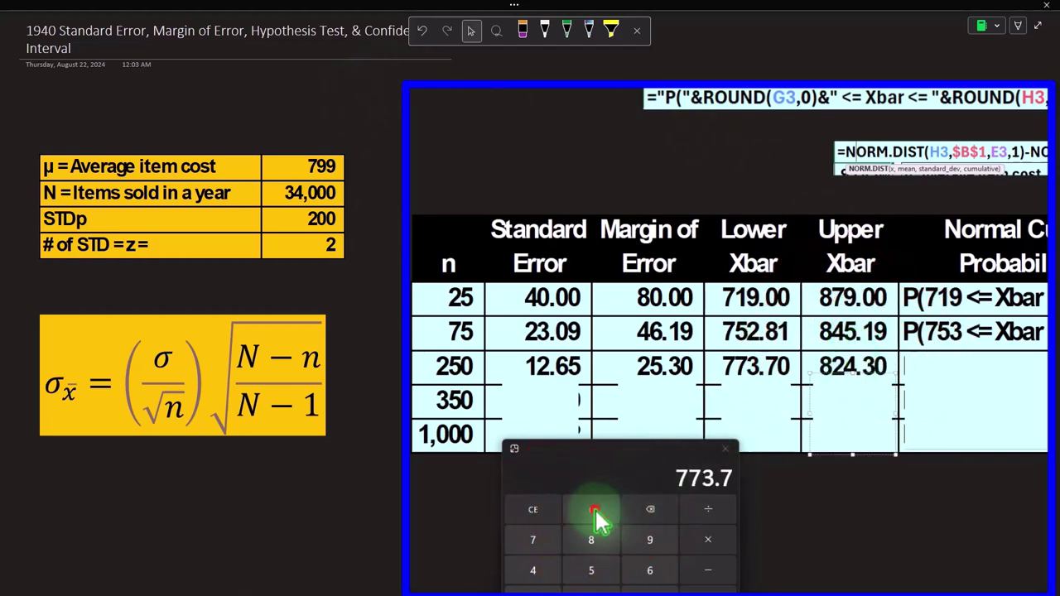
pyautogui.write('799')
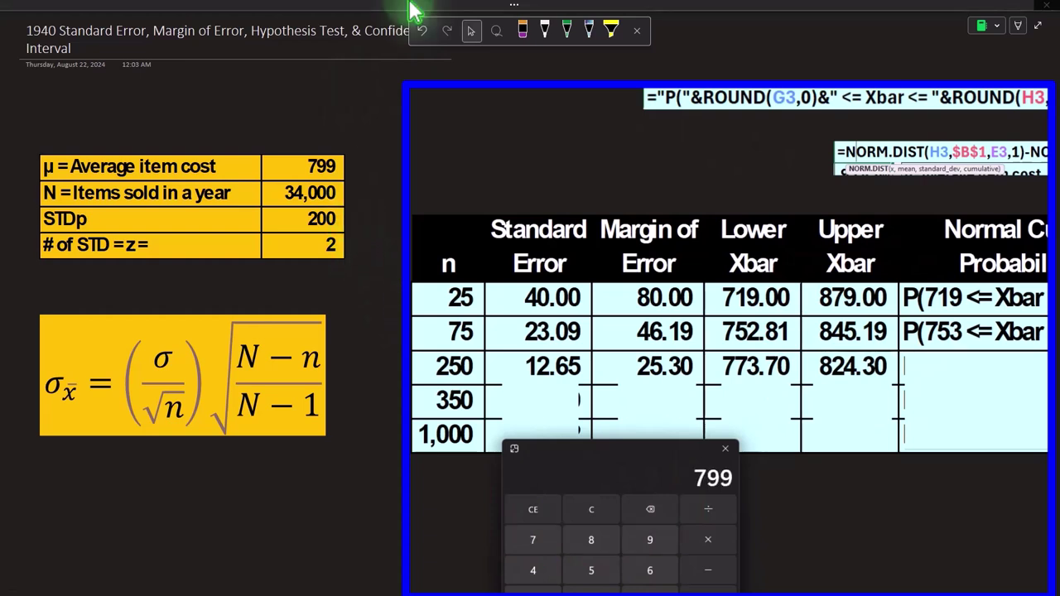
pyautogui.write('+25.3')
pyautogui.press('Return')
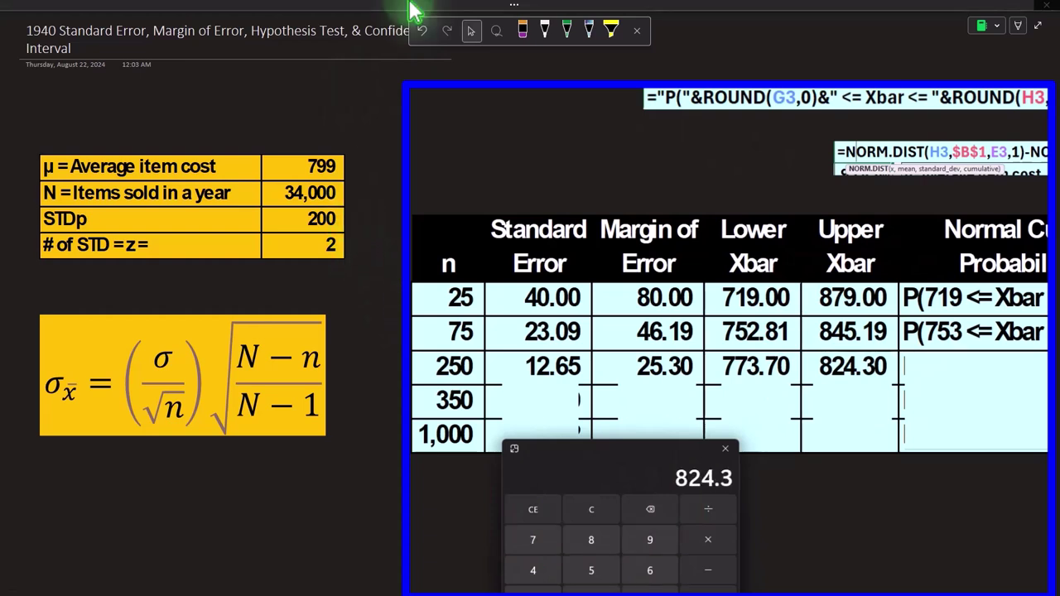
pyautogui.click(956, 389)
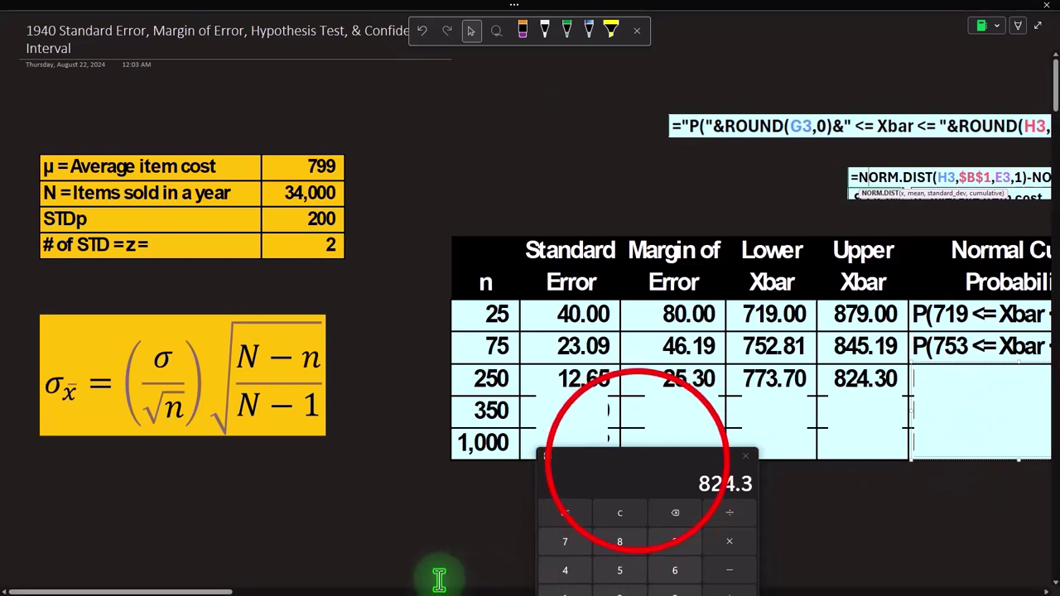
pyautogui.click(640, 466)
pyautogui.click(355, 522)
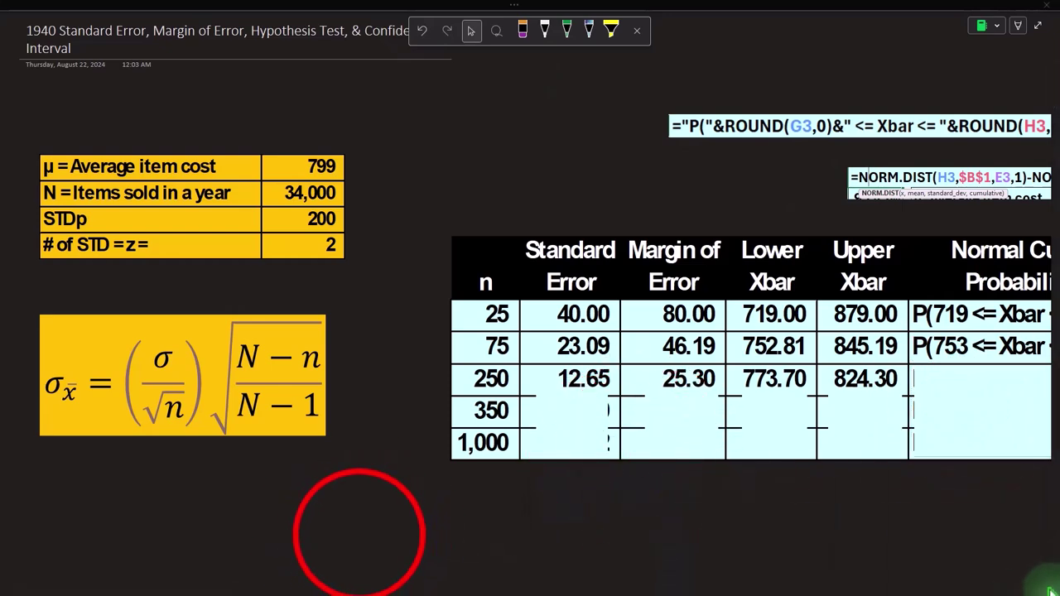
# Step: Shorten the covers over the Normal Curve Probability and P(xbar) columns to reveal their n = 250 entries
pyautogui.click(217, 581)
pyautogui.moveTo(220, 588); pyautogui.dragTo(299, 588)
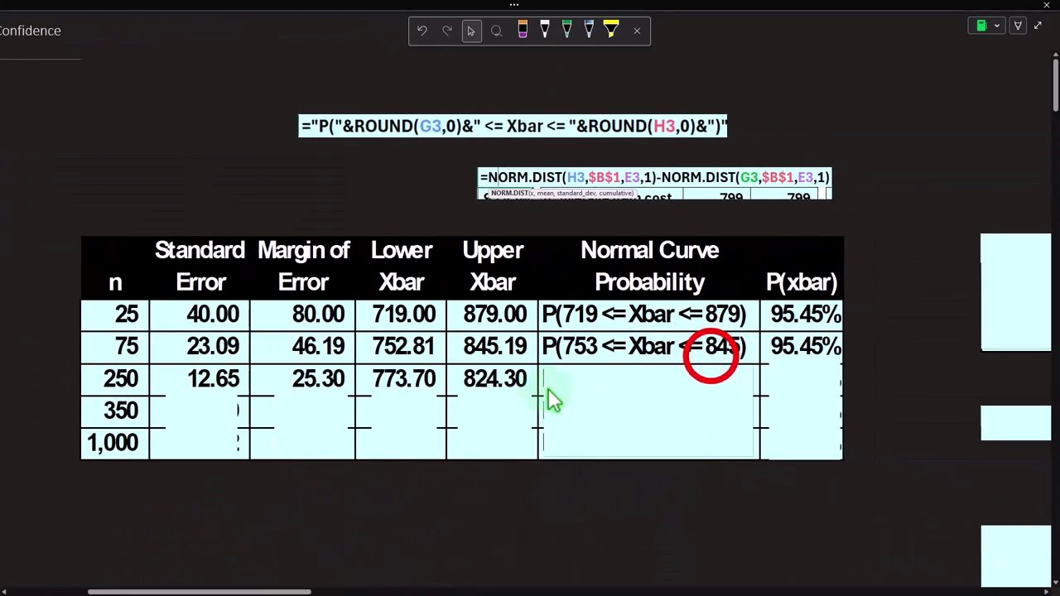
pyautogui.click(696, 356)
pyautogui.click(742, 384)
pyautogui.moveTo(744, 377); pyautogui.dragTo(746, 405)
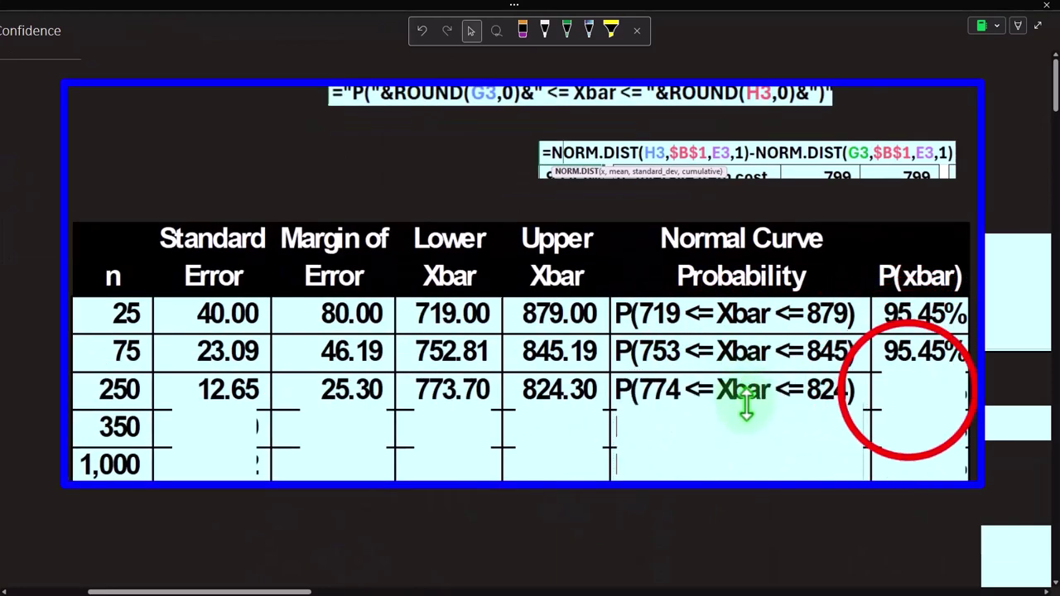
pyautogui.click(910, 396)
pyautogui.moveTo(920, 365); pyautogui.dragTo(920, 411)
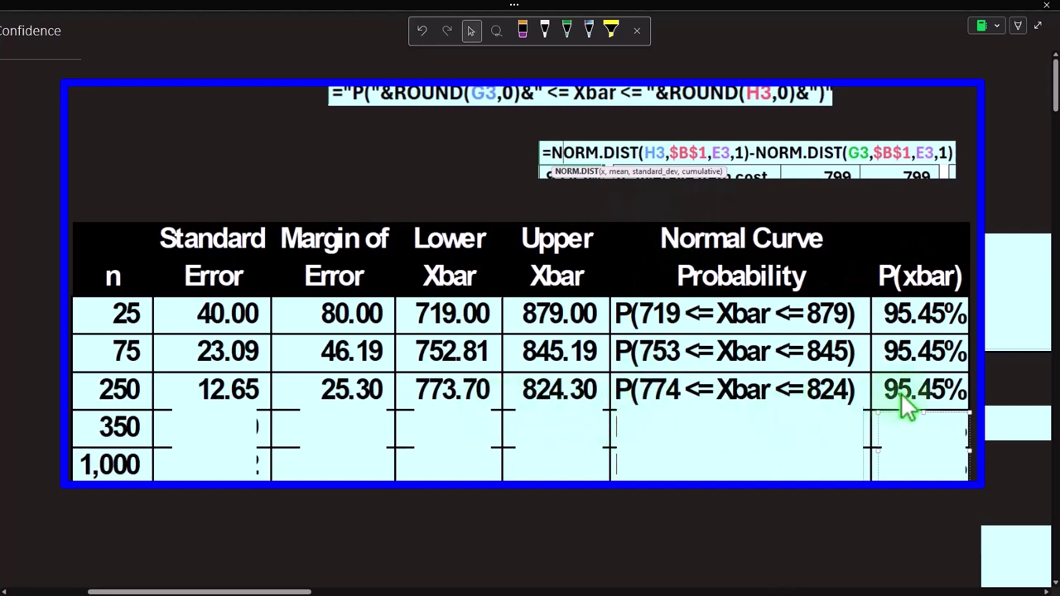
# Step: Shorten the cover over the Standard Error column to reveal its n = 350 entry
pyautogui.moveTo(284, 590); pyautogui.dragTo(204, 590)
pyautogui.click(561, 420)
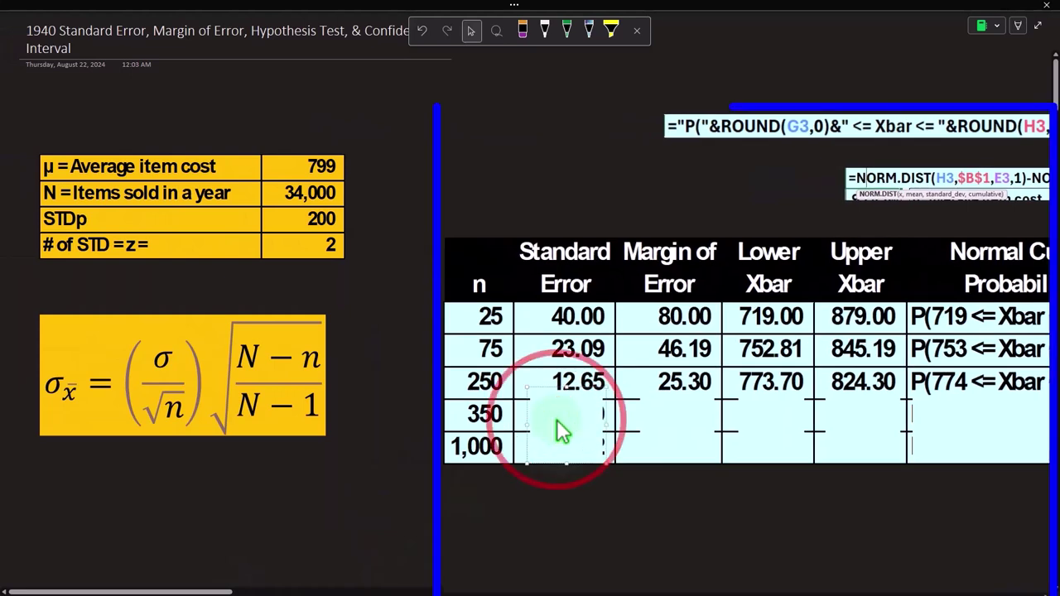
pyautogui.moveTo(573, 398); pyautogui.dragTo(568, 422)
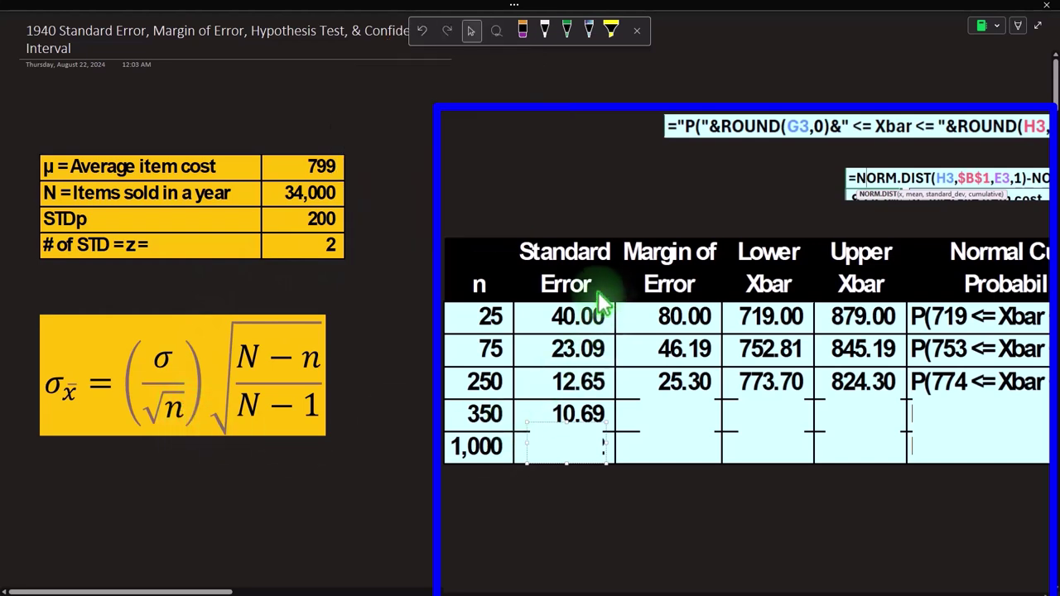
pyautogui.click(566, 418)
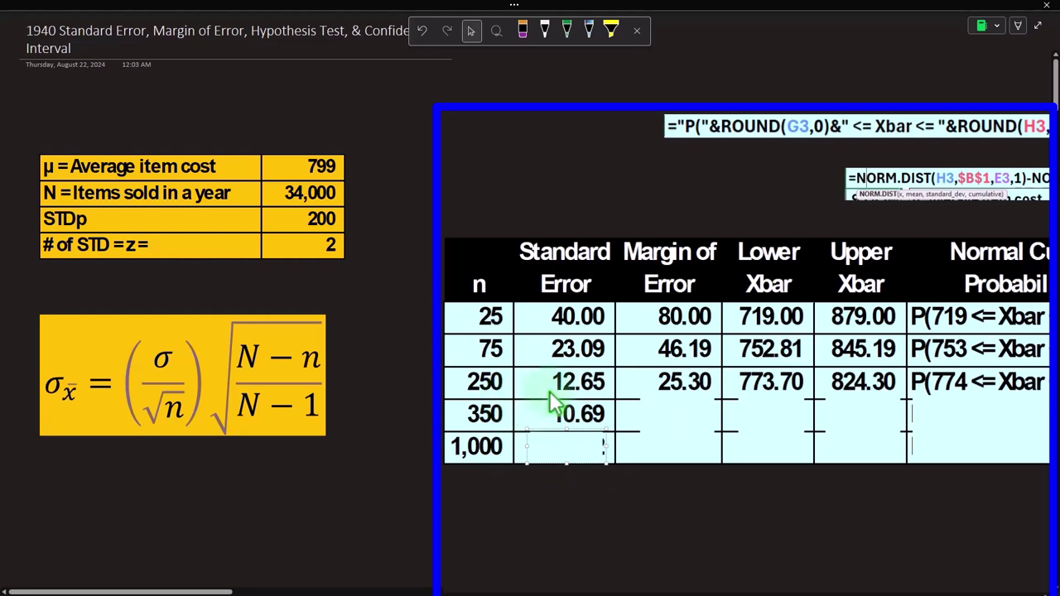
# Step: Uncover the Margin of Error for n = 350 and check it on the calculator by computing 10.69 × 2
pyautogui.click(670, 430)
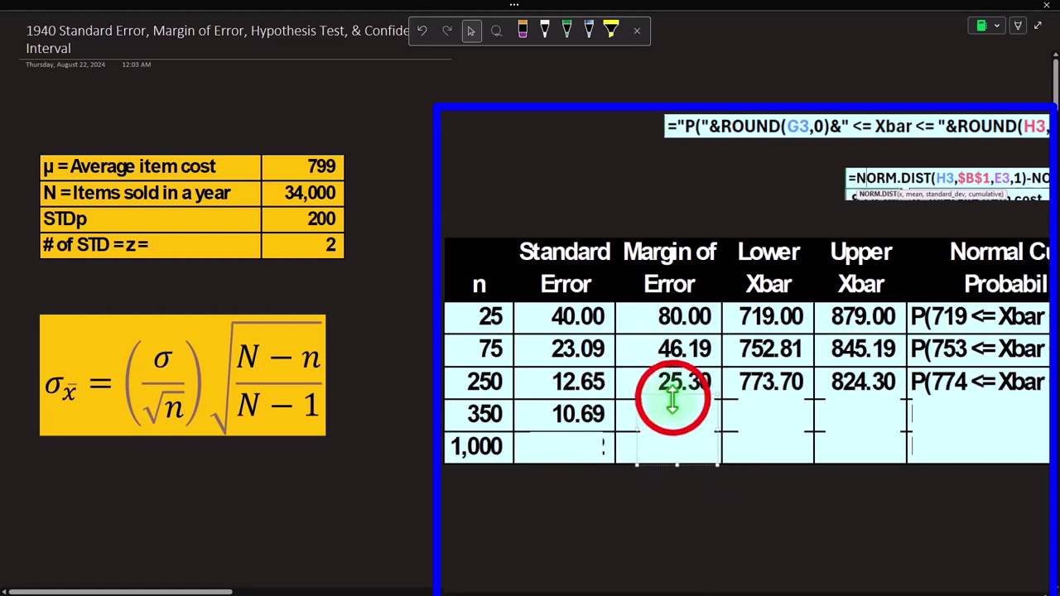
pyautogui.moveTo(672, 402); pyautogui.dragTo(676, 428)
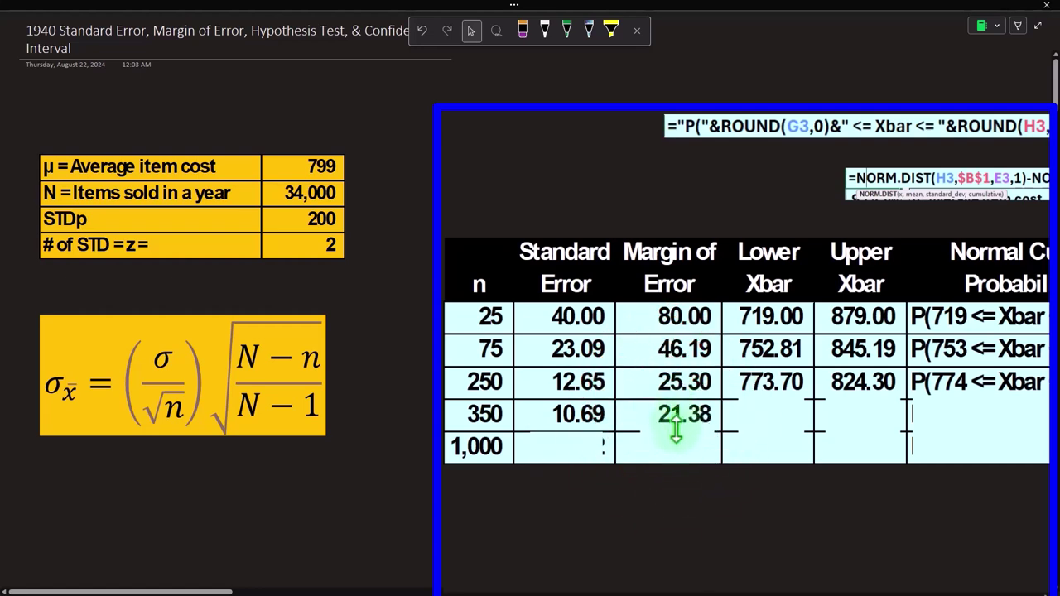
pyautogui.click(677, 439)
pyautogui.moveTo(912, 595); pyautogui.dragTo(682, 497)
pyautogui.click(621, 540)
pyautogui.write('1')
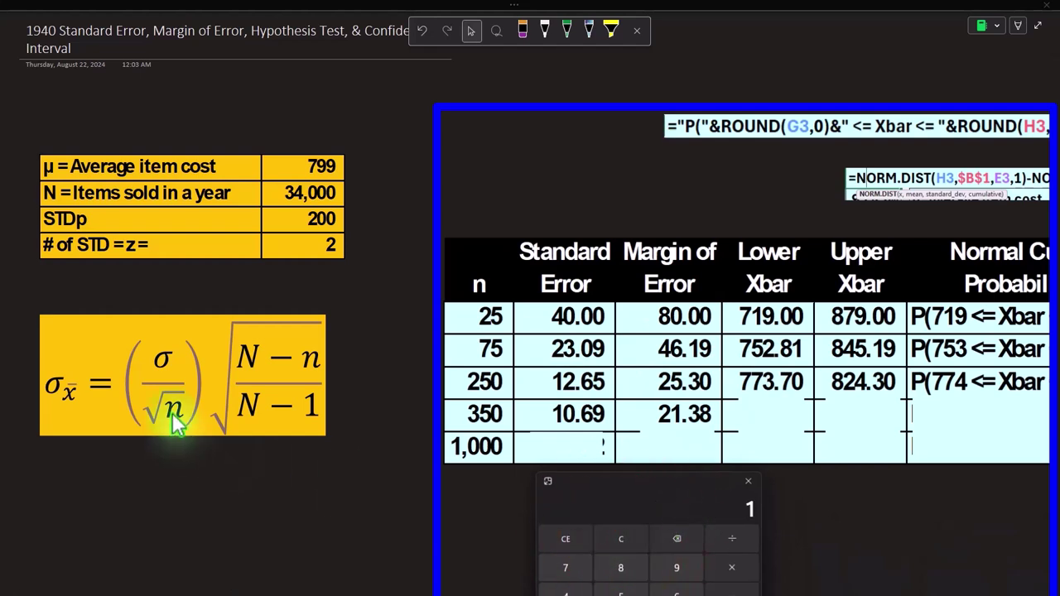
pyautogui.write('0.69')
# Step: Uncover the Lower Xbar value for n = 350 and check it on the calculator by computing 799 - 21.38
pyautogui.click(781, 421)
pyautogui.moveTo(769, 398); pyautogui.dragTo(769, 421)
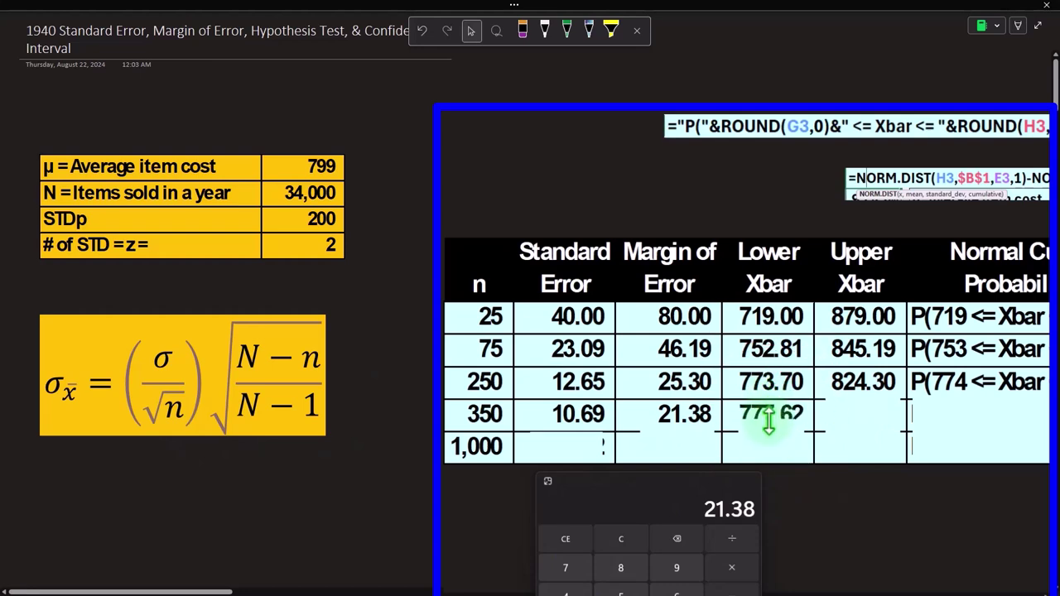
pyautogui.click(621, 539)
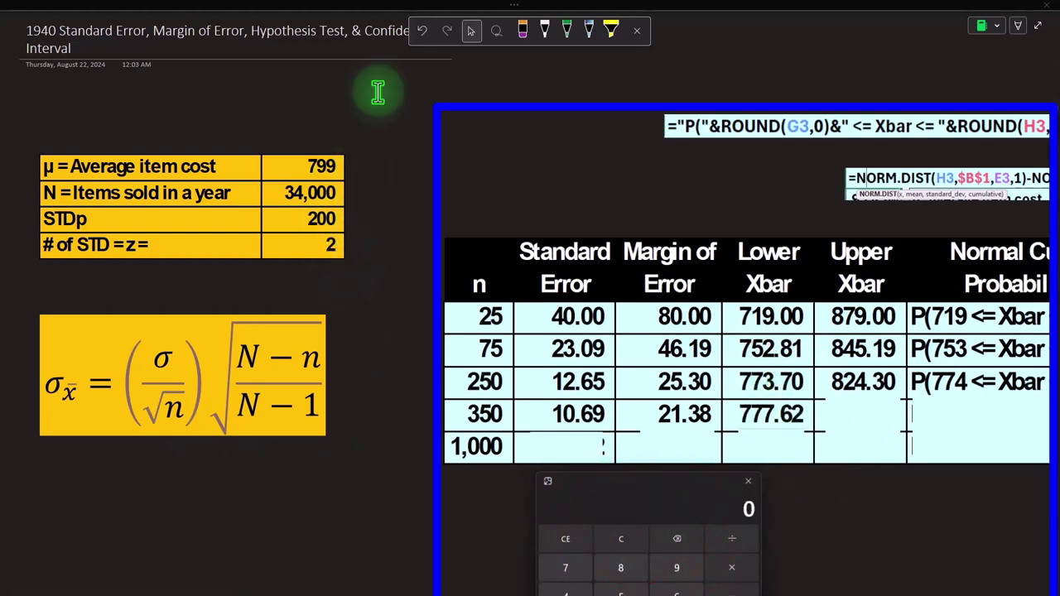
pyautogui.write('79')
pyautogui.write('.38')
pyautogui.press('Return')
# Step: Uncover the Upper Xbar value for n = 350, check it by computing 799 + 21.38, and put the calculator away
pyautogui.click(865, 414)
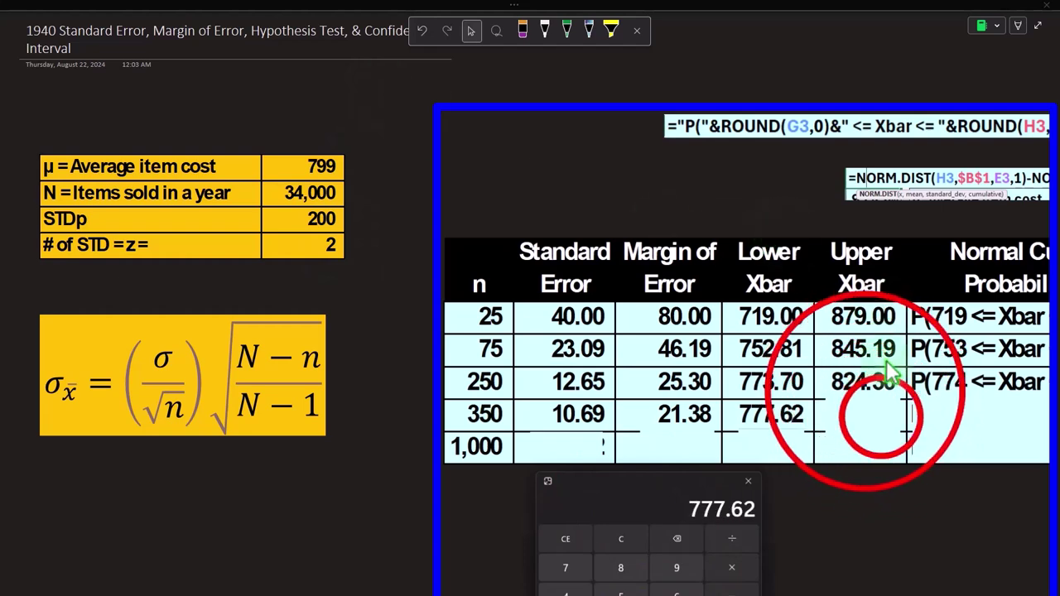
pyautogui.click(625, 541)
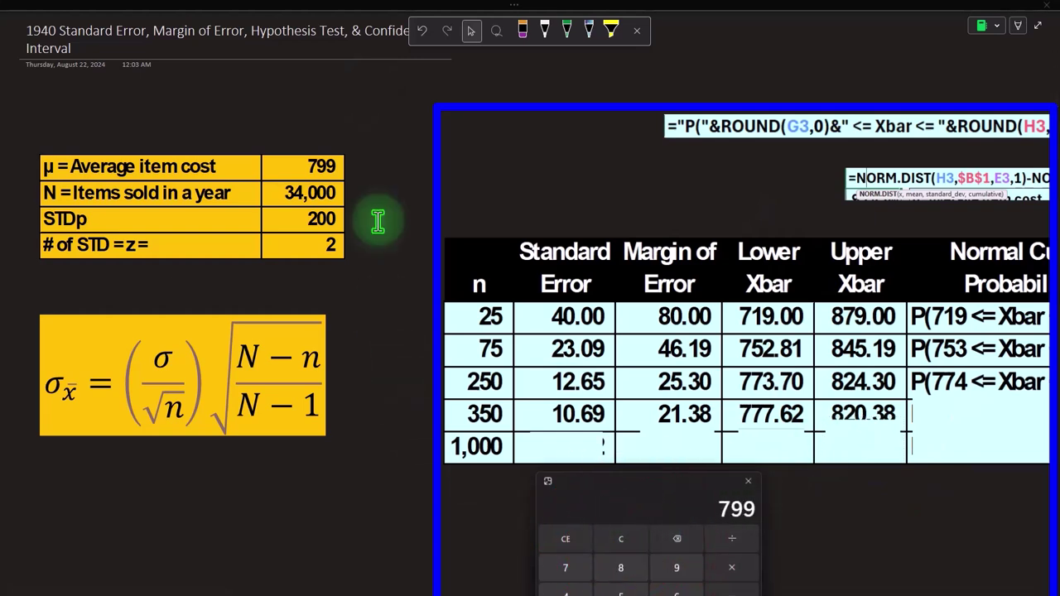
pyautogui.write('21.38')
pyautogui.press('Return')
pyautogui.moveTo(613, 481); pyautogui.dragTo(855, 457)
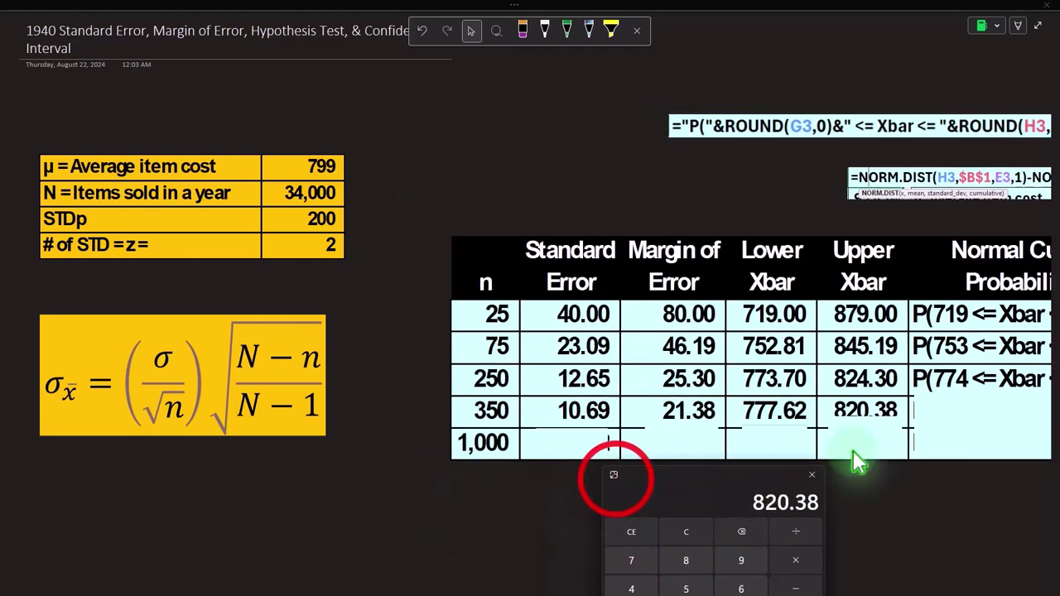
pyautogui.click(512, 528)
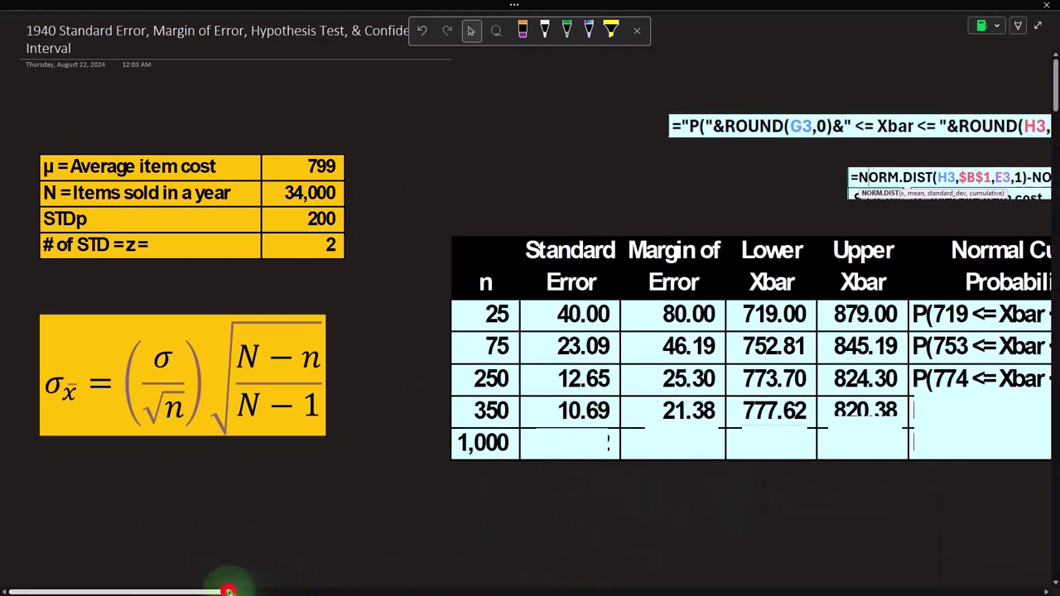
# Step: Shorten the cover over the Normal Curve Probability column to reveal its n = 350 entry
pyautogui.moveTo(229, 591); pyautogui.dragTo(333, 591)
pyautogui.click(535, 416)
pyautogui.moveTo(705, 421); pyautogui.dragTo(709, 450)
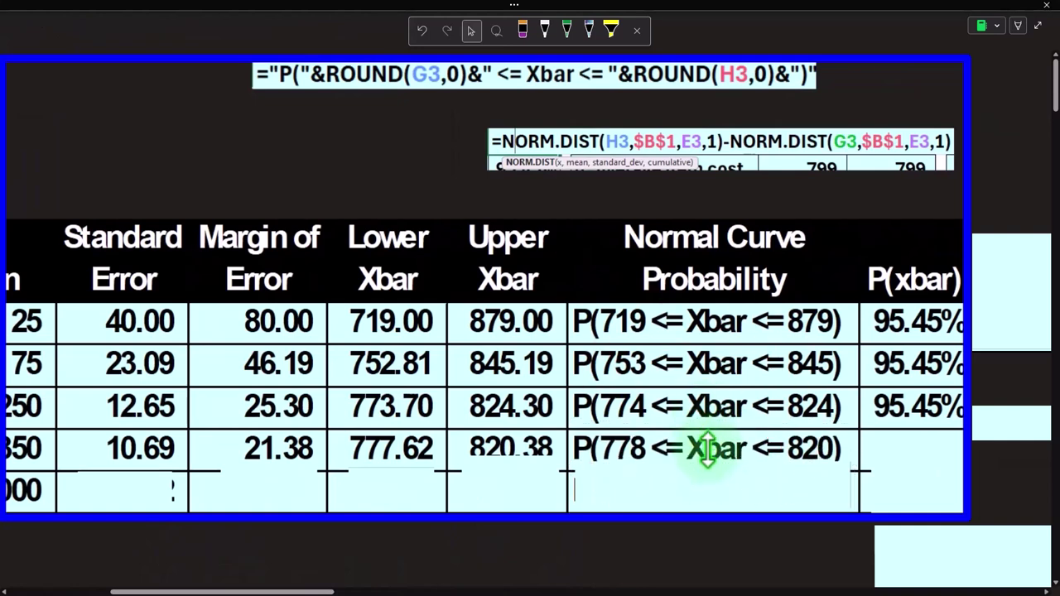
# Step: Shorten the P(xbar) cover to reveal the n = 350 entry, and uncover the Standard Error for n = 1,000
pyautogui.click(911, 471)
pyautogui.moveTo(912, 434); pyautogui.dragTo(918, 464)
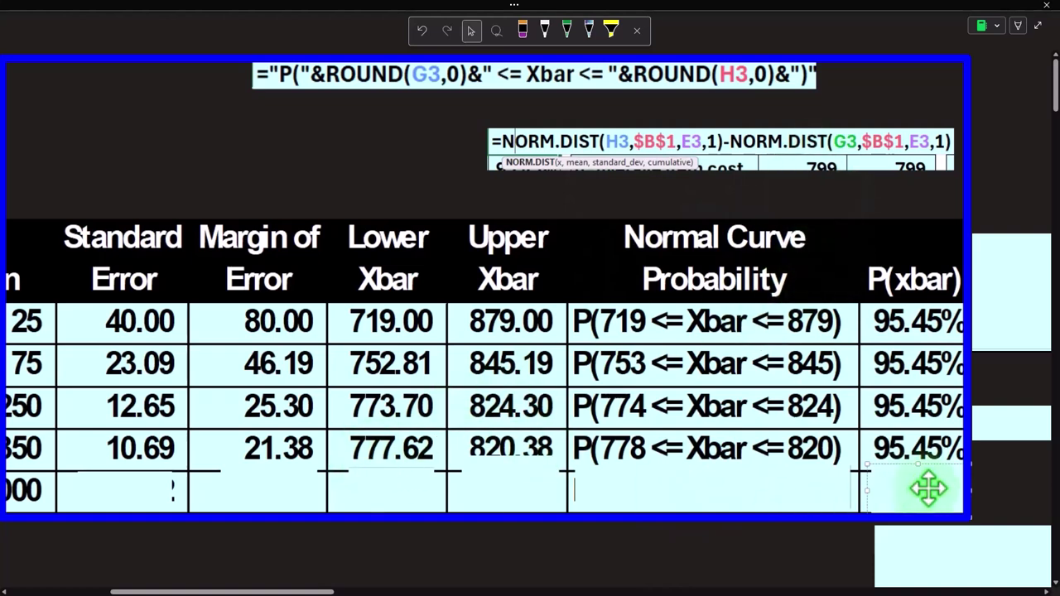
pyautogui.moveTo(307, 592); pyautogui.dragTo(180, 590)
pyautogui.click(191, 592)
pyautogui.click(473, 439)
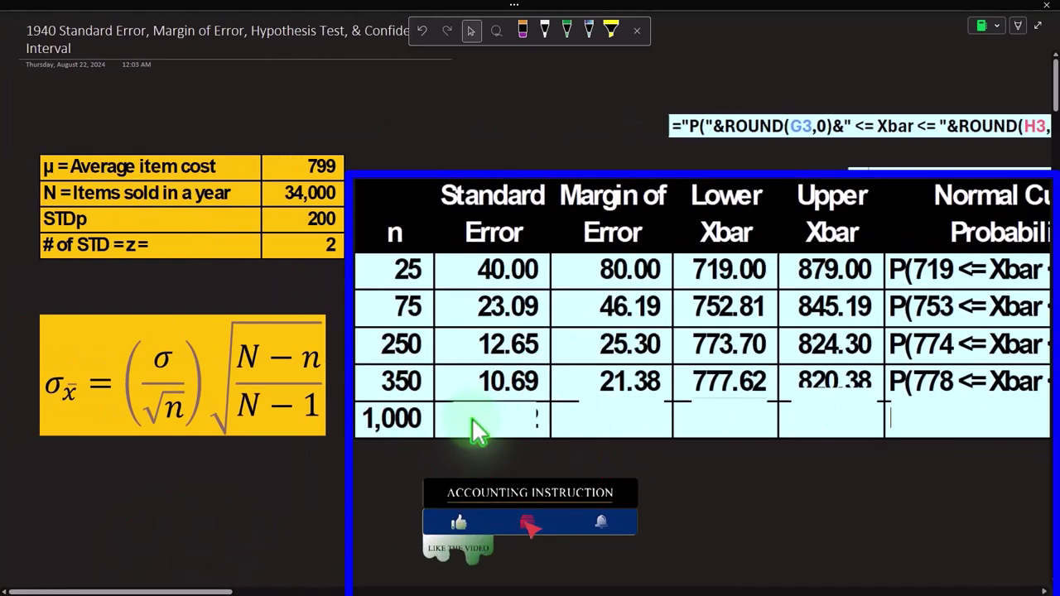
pyautogui.press('Delete')
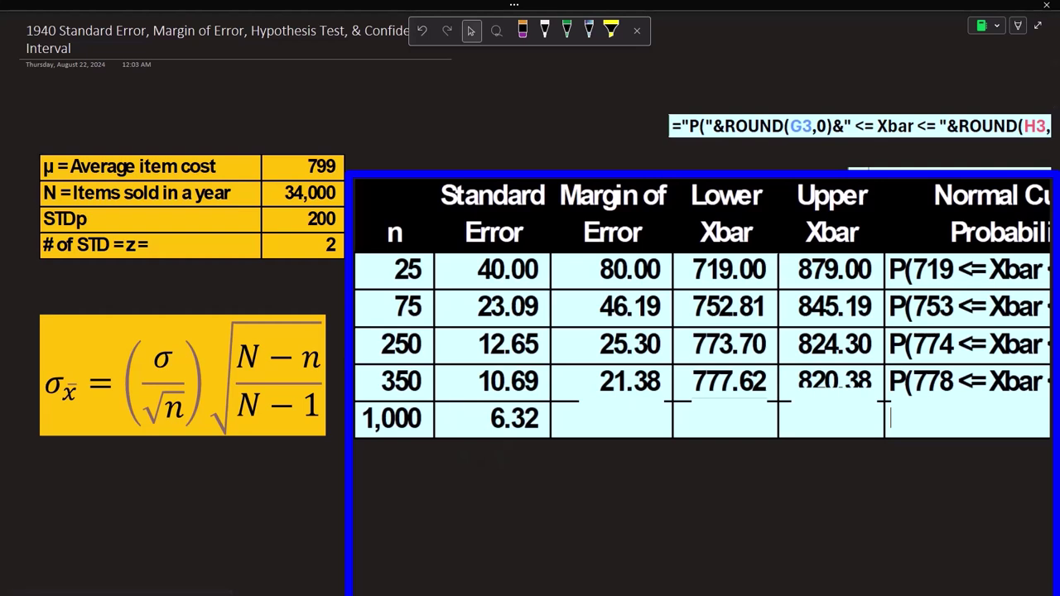
# Step: Bring up the calculator, uncover the Margin of Error for n = 1,000 and check it by computing 6.32 × 2
pyautogui.moveTo(914, 592); pyautogui.dragTo(610, 490)
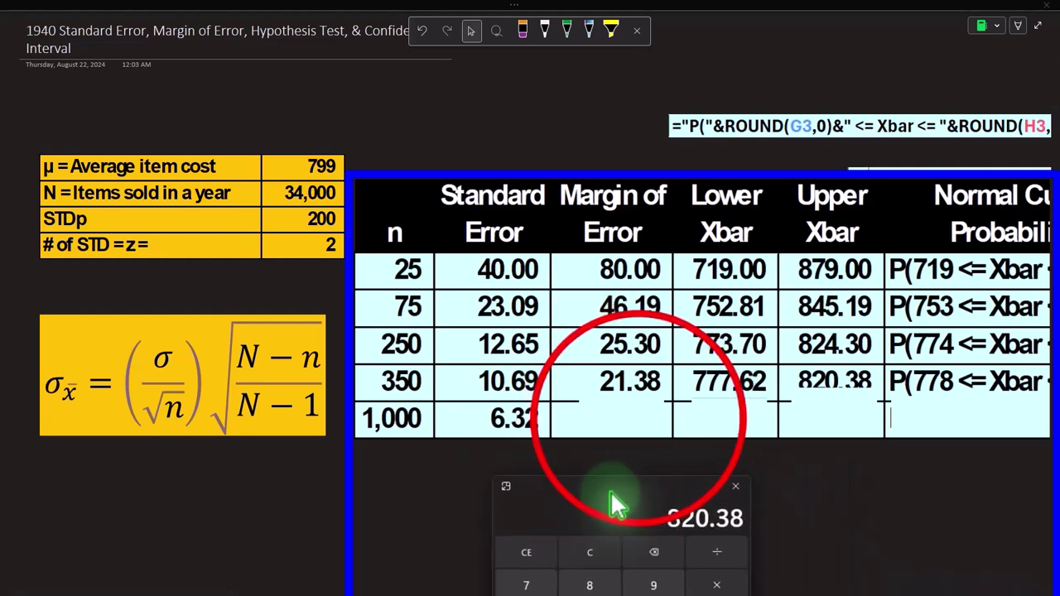
pyautogui.click(638, 418)
pyautogui.press('Delete')
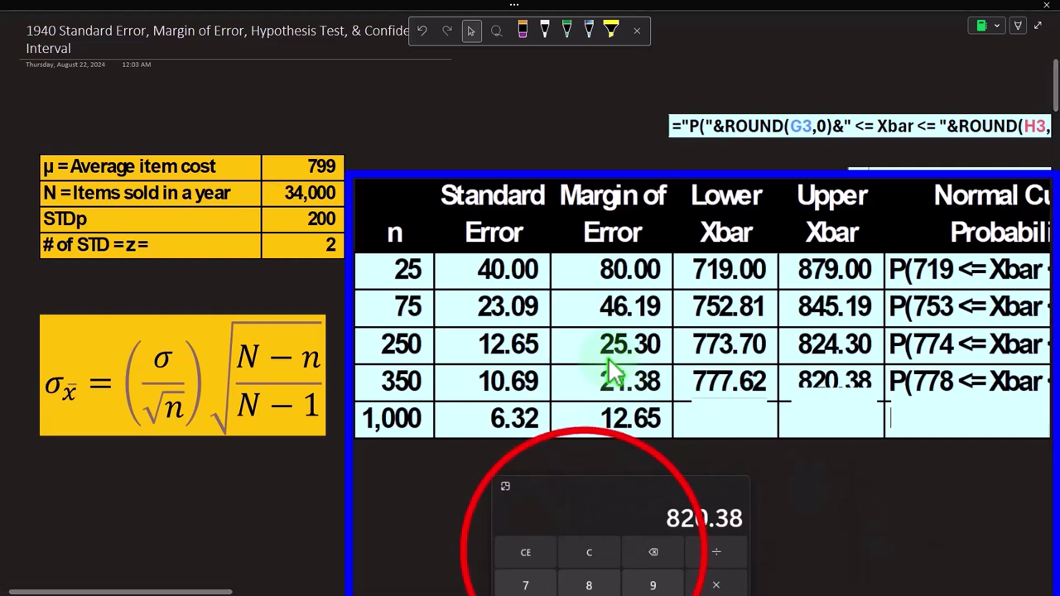
pyautogui.click(589, 553)
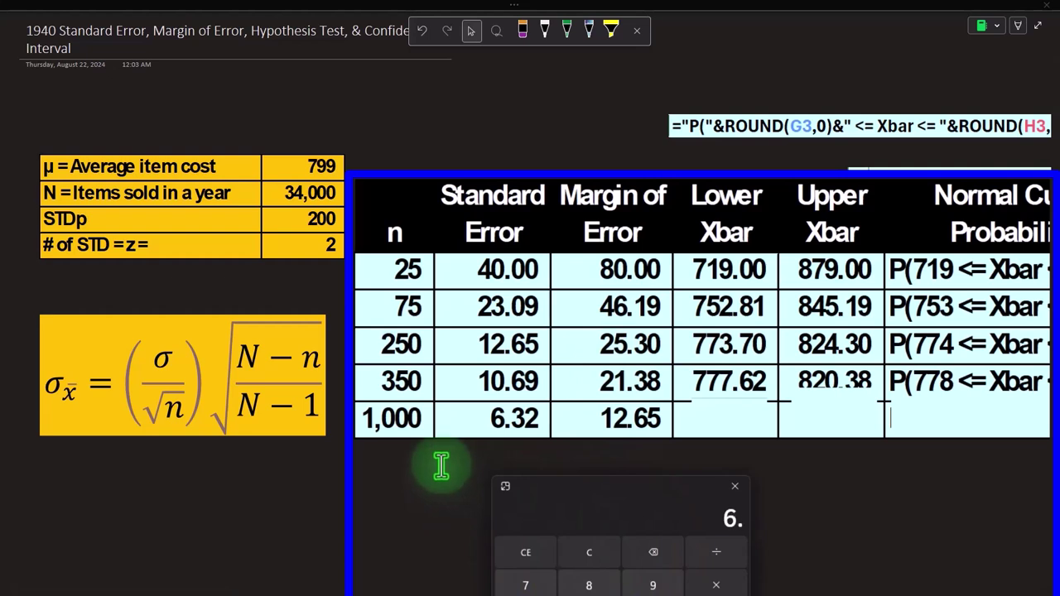
pyautogui.write('*6.32')
pyautogui.press('Return')
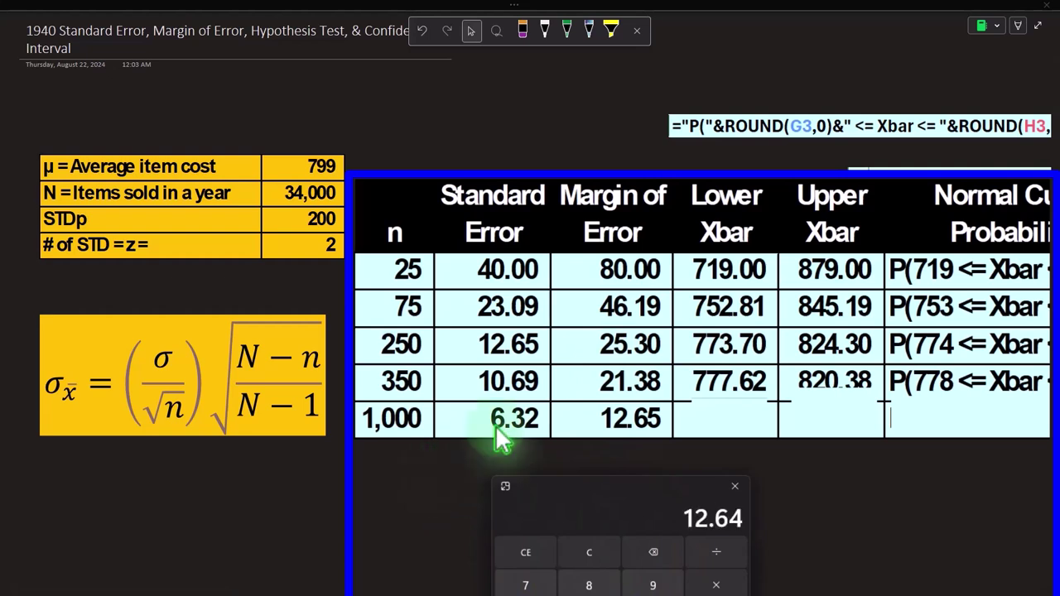
# Step: Uncover the Lower Xbar value for n = 1,000 and check it on the calculator by computing 799 - 12.65
pyautogui.click(718, 421)
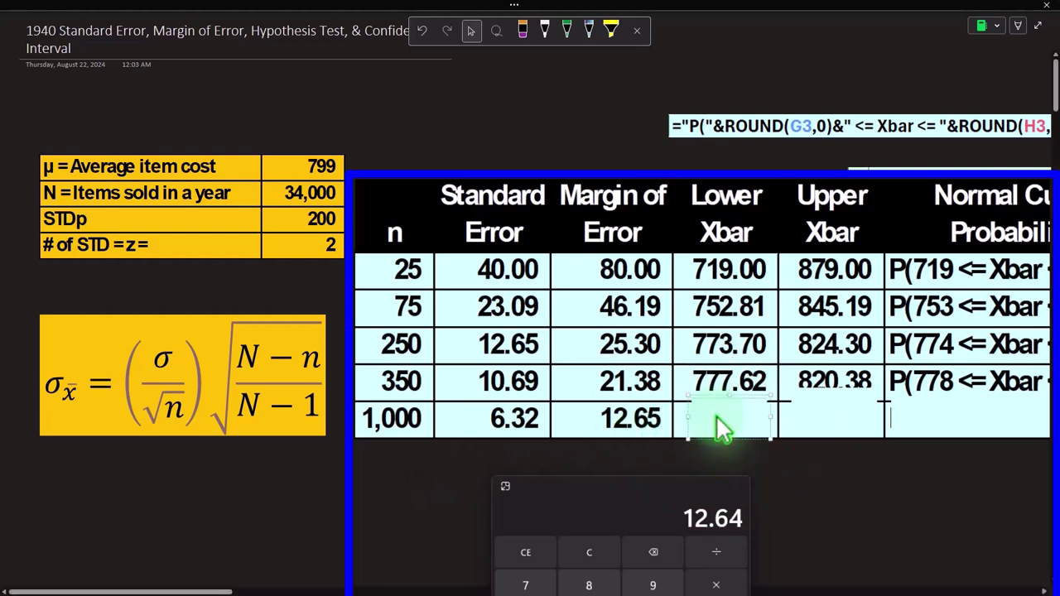
pyautogui.press('Delete')
pyautogui.click(603, 553)
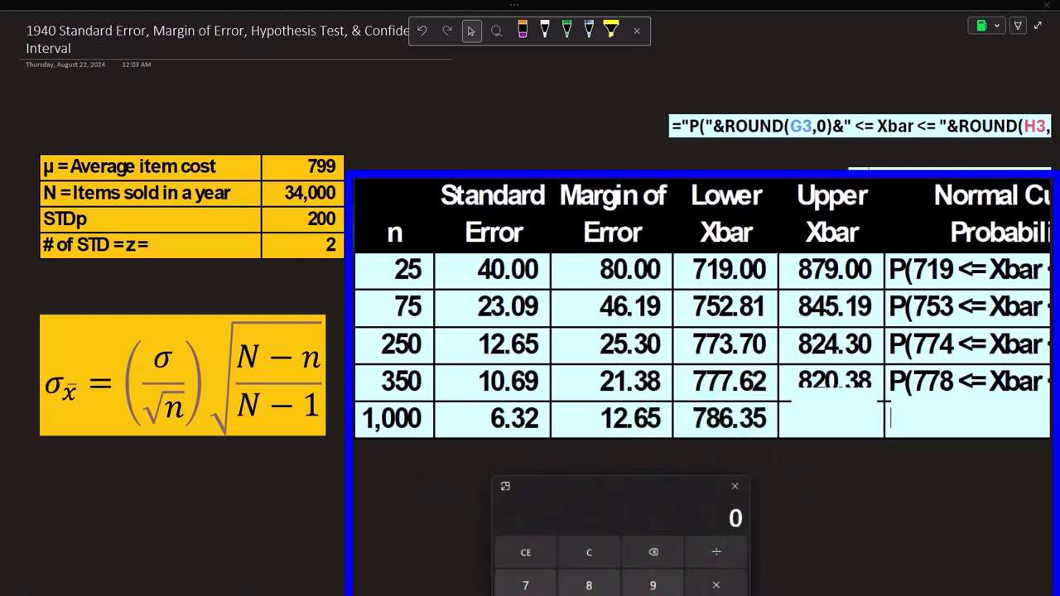
pyautogui.write('799')
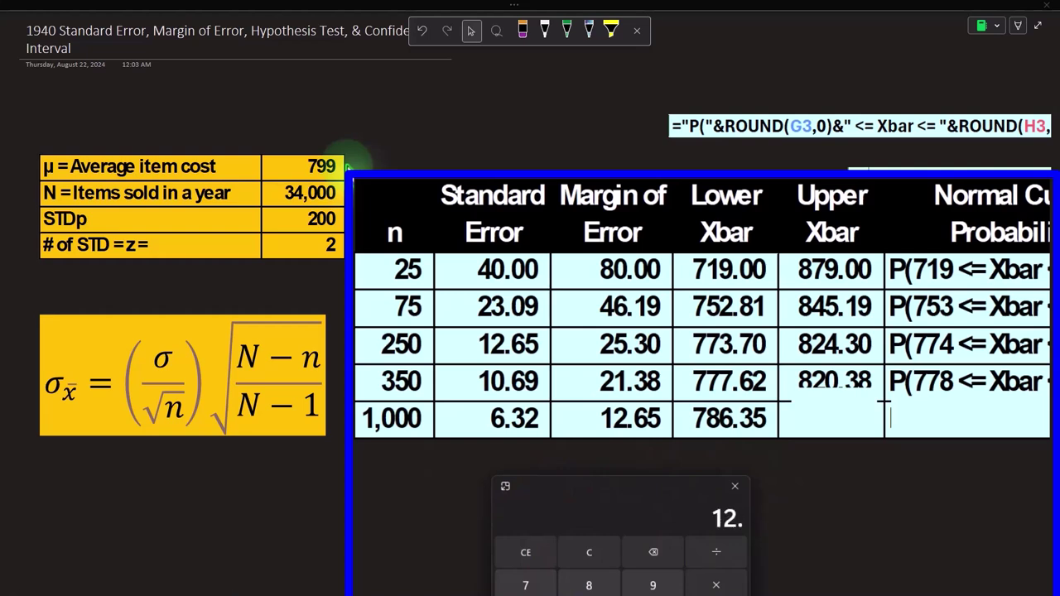
# Step: Uncover the Upper Xbar value for n = 1,000, check it by computing 799 + 12.65, and put the calculator away
pyautogui.click(862, 410)
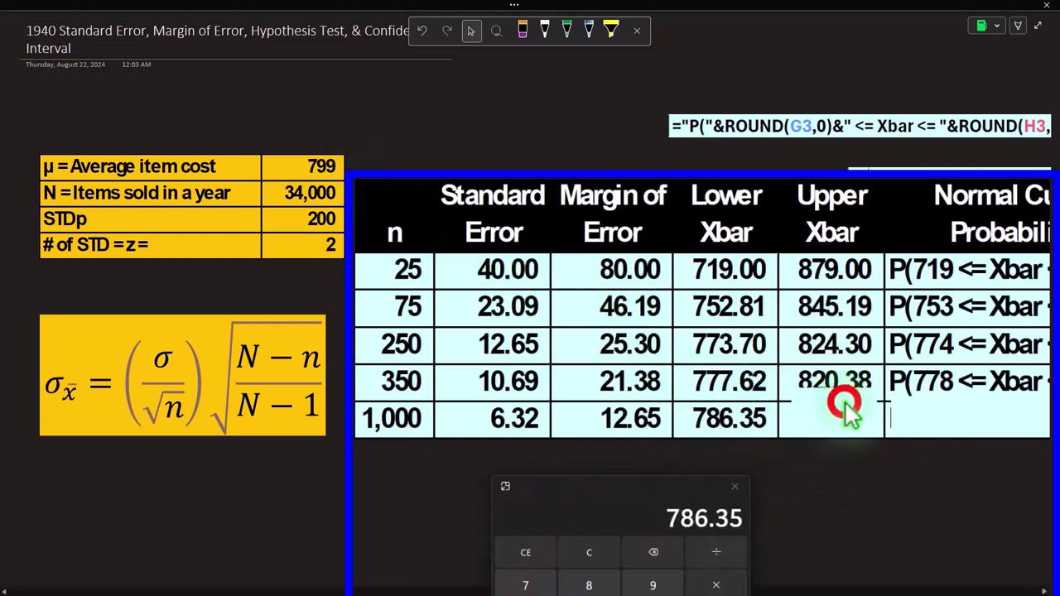
pyautogui.hotkey('ctrl', 'd')
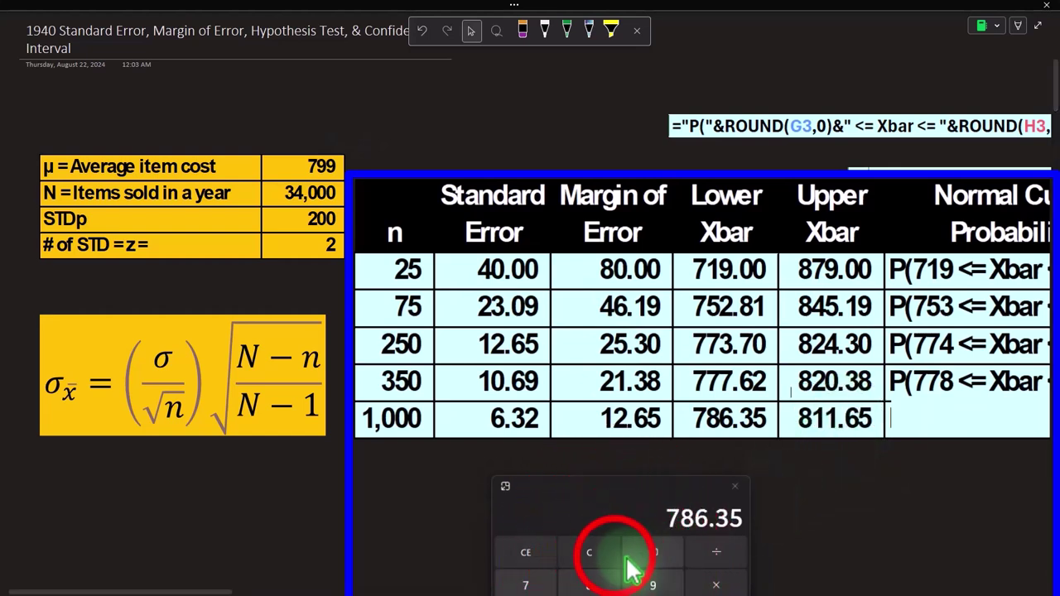
pyautogui.click(589, 553)
pyautogui.write('79')
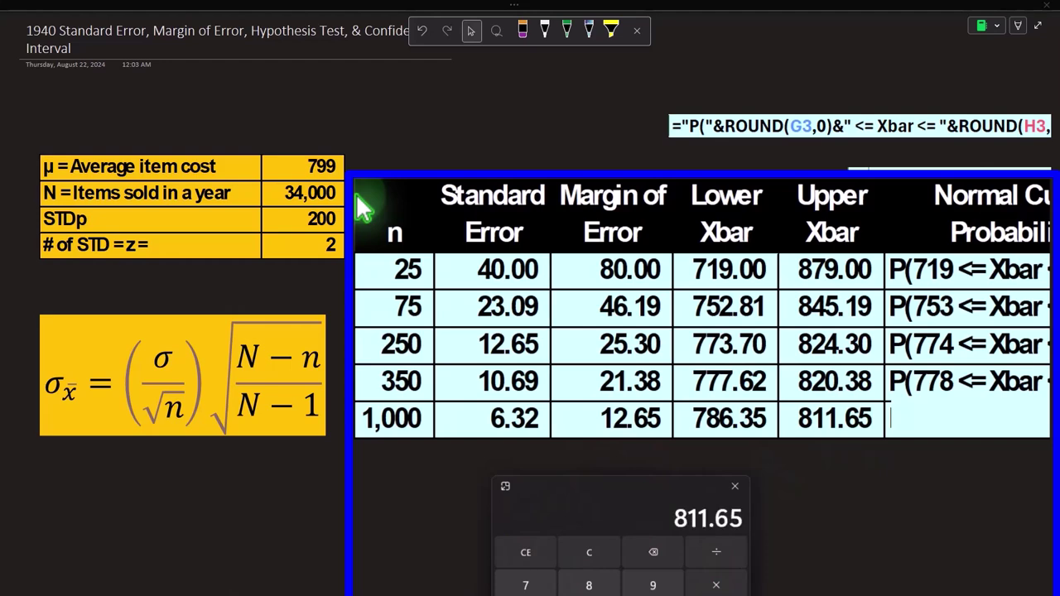
pyautogui.click(977, 428)
pyautogui.moveTo(645, 484); pyautogui.dragTo(1059, 390)
pyautogui.click(498, 497)
# Step: Uncover the Normal Curve Probability and P(xbar) entries for n = 1,000
pyautogui.click(230, 591)
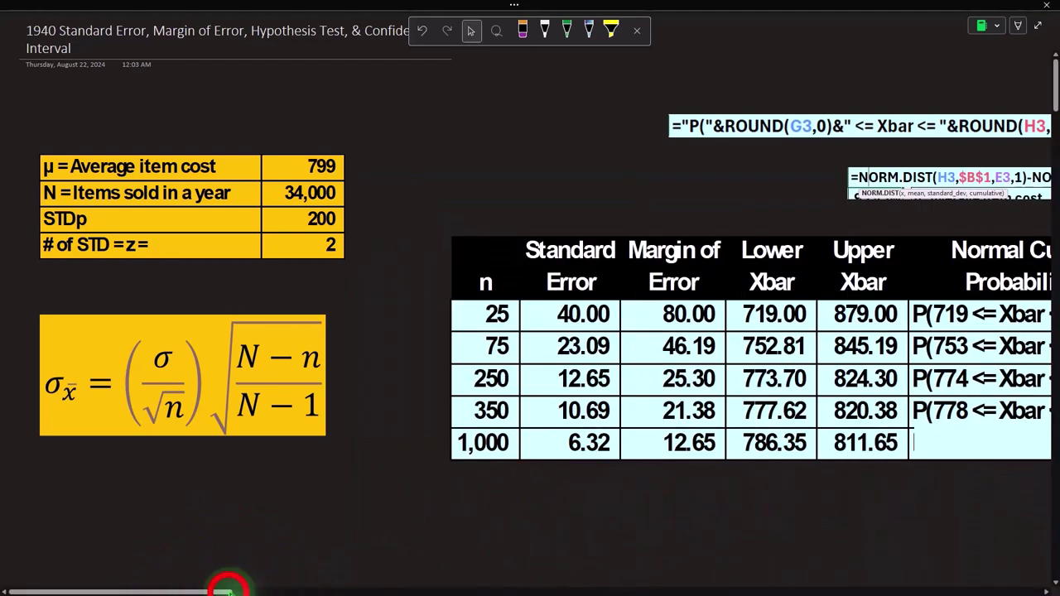
pyautogui.moveTo(230, 591); pyautogui.dragTo(325, 592)
pyautogui.click(568, 459)
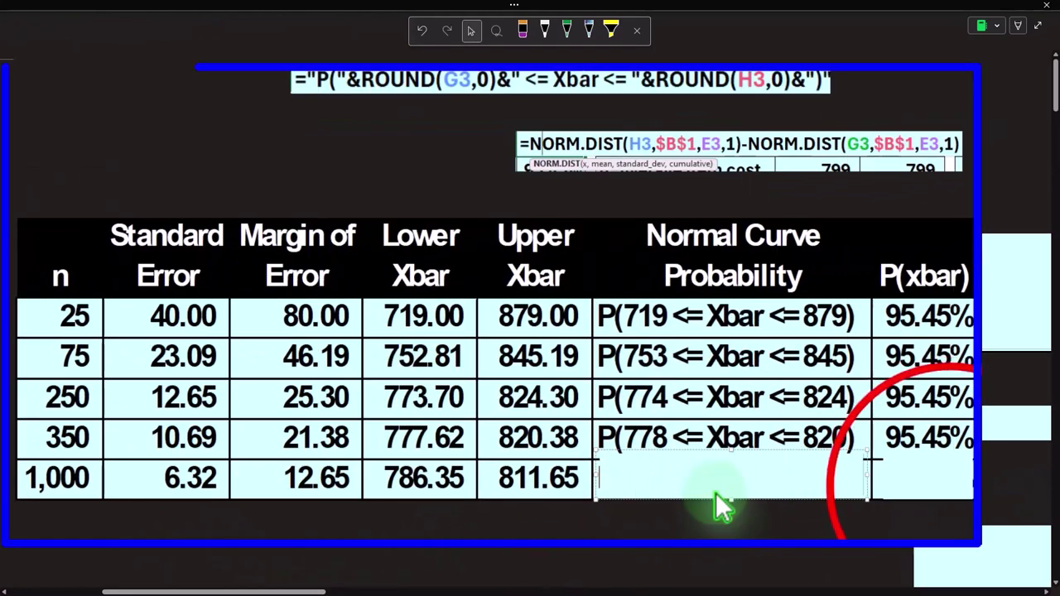
pyautogui.moveTo(716, 493); pyautogui.dragTo(717, 494)
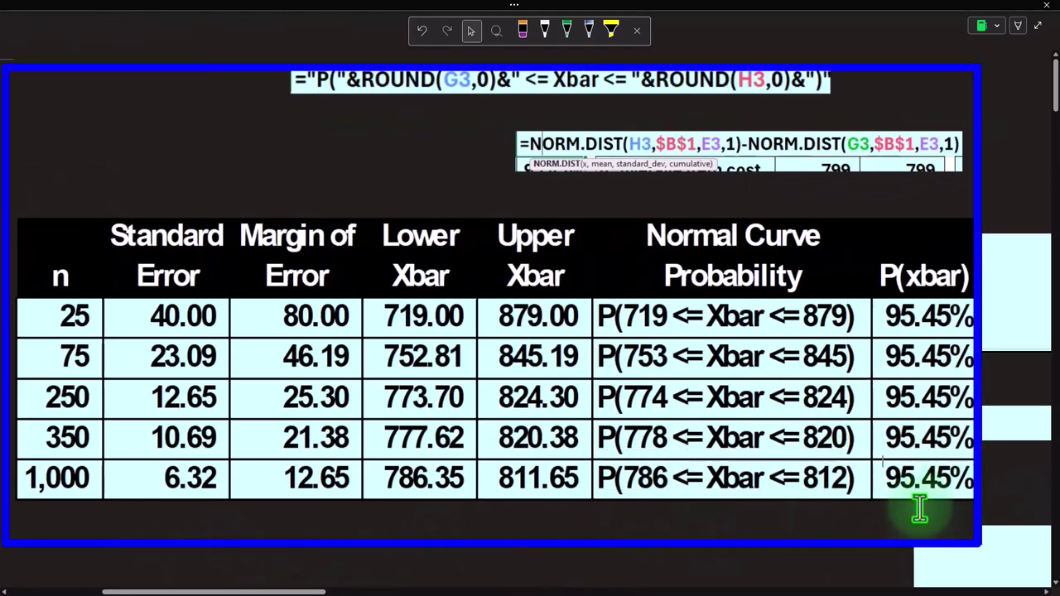
# Step: Shorten the cover over the A and B comparison table to reveal its sample size and Standard Error rows
pyautogui.moveTo(309, 592); pyautogui.dragTo(462, 591)
pyautogui.click(426, 293)
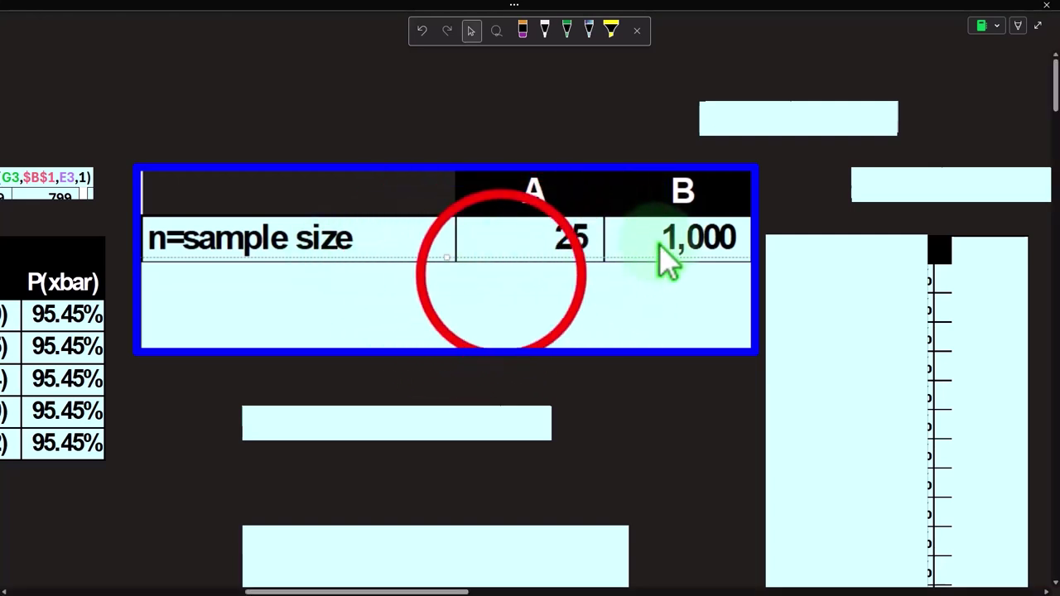
pyautogui.click(502, 273)
pyautogui.moveTo(439, 251); pyautogui.dragTo(440, 293)
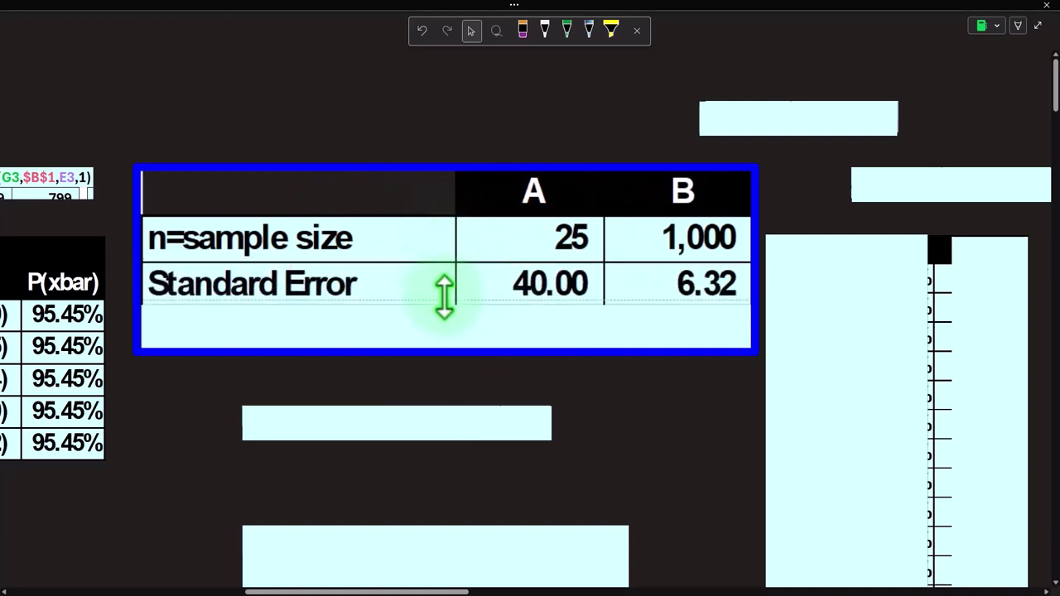
pyautogui.click(566, 502)
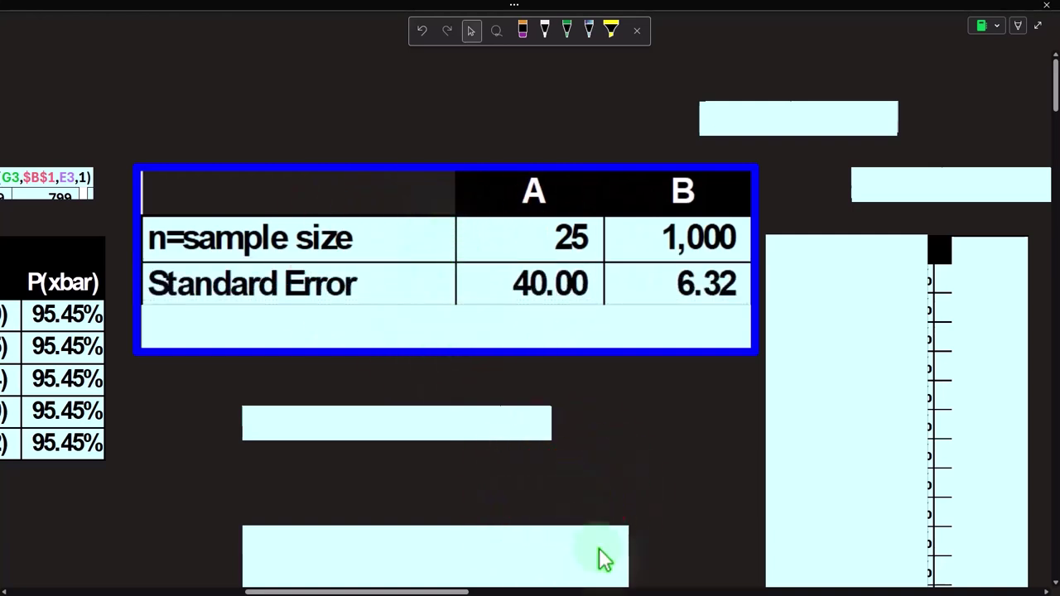
# Step: Revisit the main sample size table, and uncover the Average item cost row in the A and B comparison table
pyautogui.moveTo(458, 587); pyautogui.dragTo(297, 587)
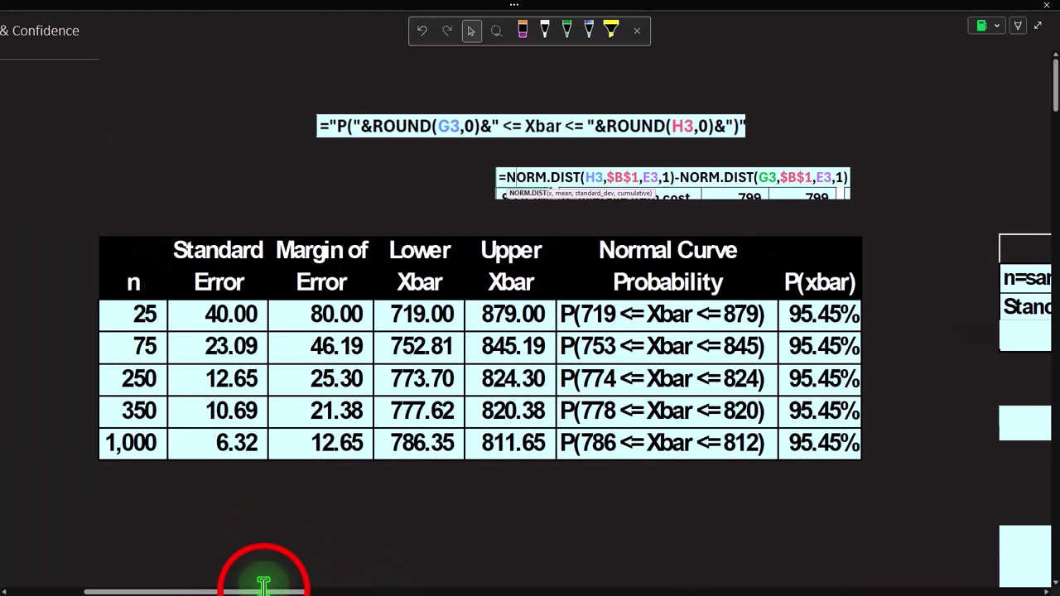
pyautogui.moveTo(263, 585)
pyautogui.mouseDown()
pyautogui.moveTo(367, 580)
pyautogui.moveTo(273, 590)
pyautogui.mouseUp()
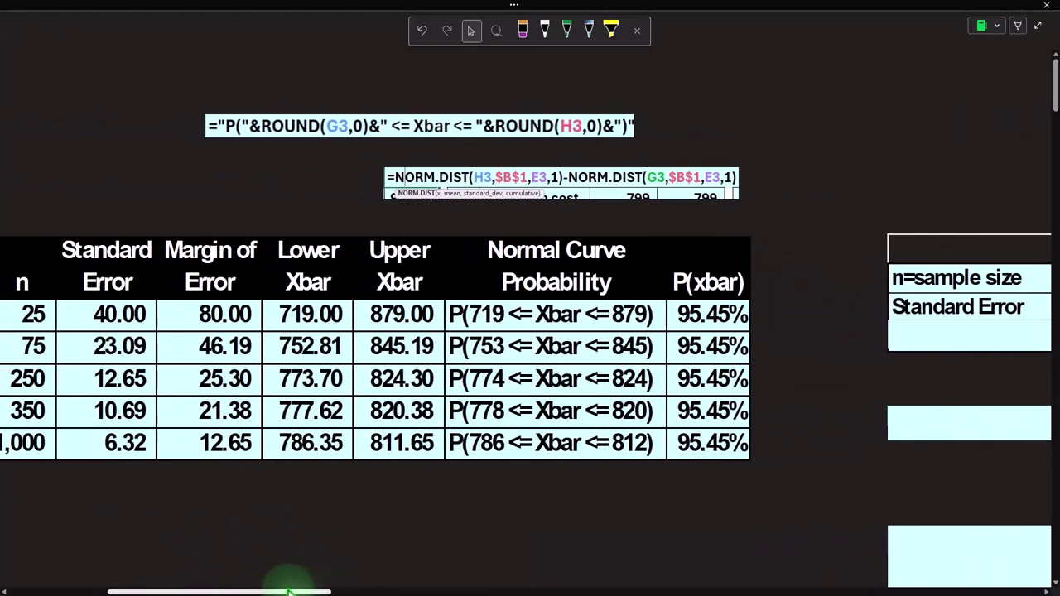
pyautogui.moveTo(201, 568); pyautogui.dragTo(340, 591)
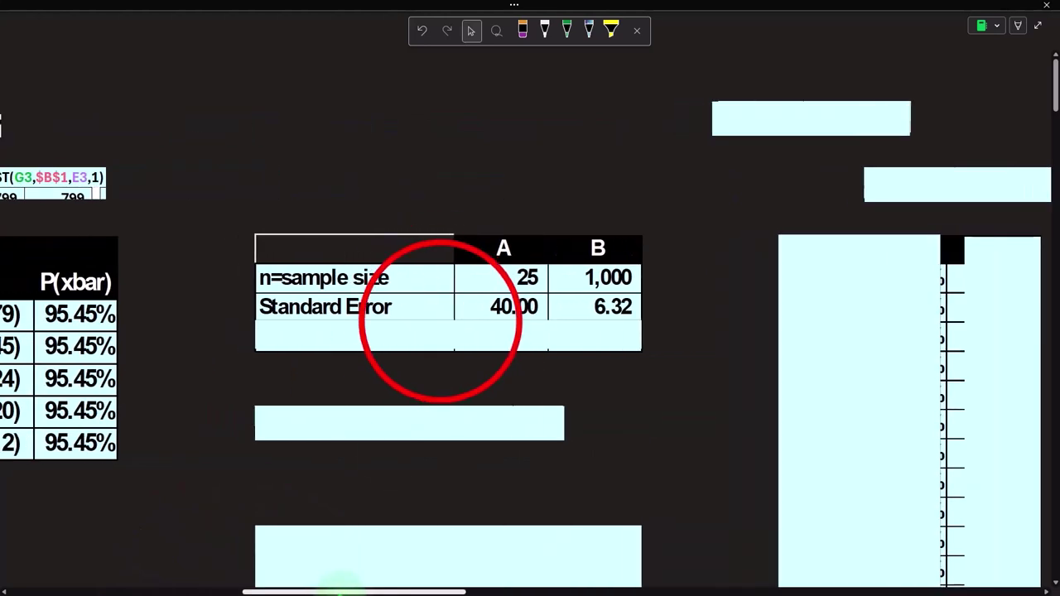
pyautogui.click(440, 324)
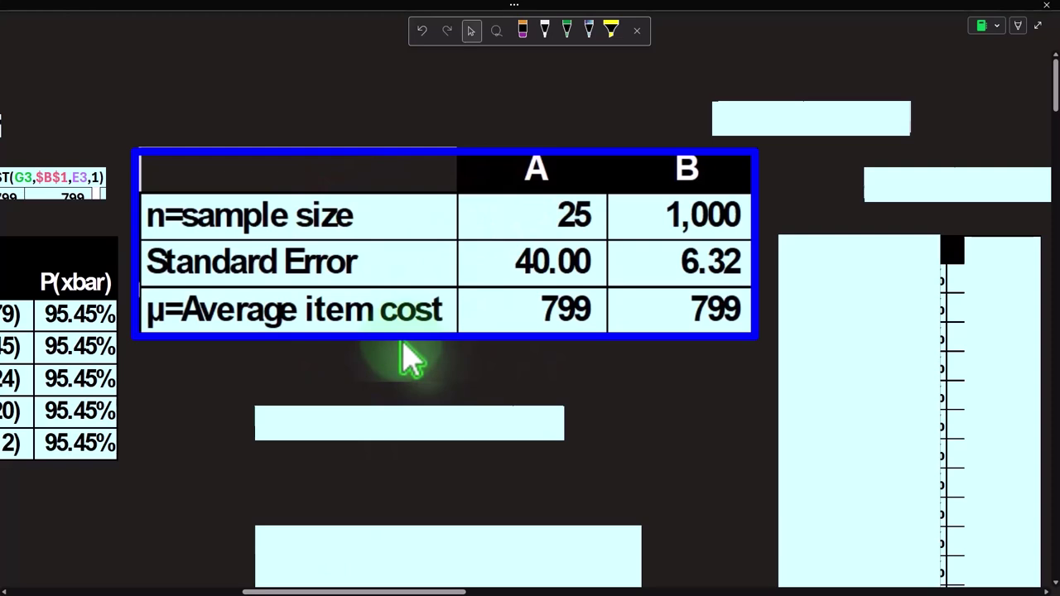
# Step: Remove the cover below the A and B comparison table to reveal the XLOOKUP formula
pyautogui.moveTo(450, 582)
pyautogui.mouseDown()
pyautogui.moveTo(457, 590)
pyautogui.moveTo(197, 590)
pyautogui.moveTo(448, 589)
pyautogui.mouseUp()
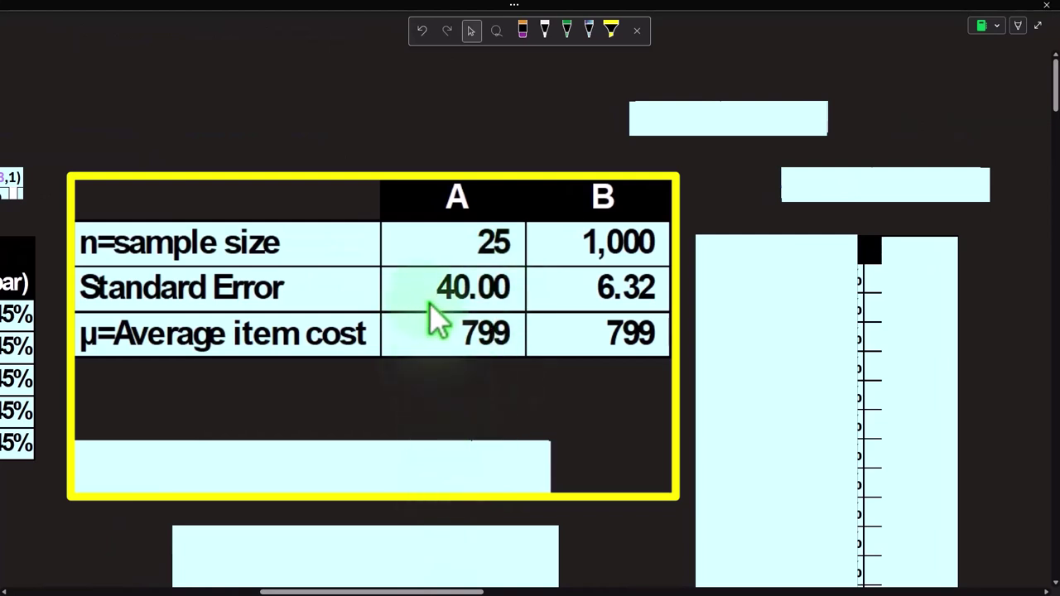
pyautogui.click(447, 440)
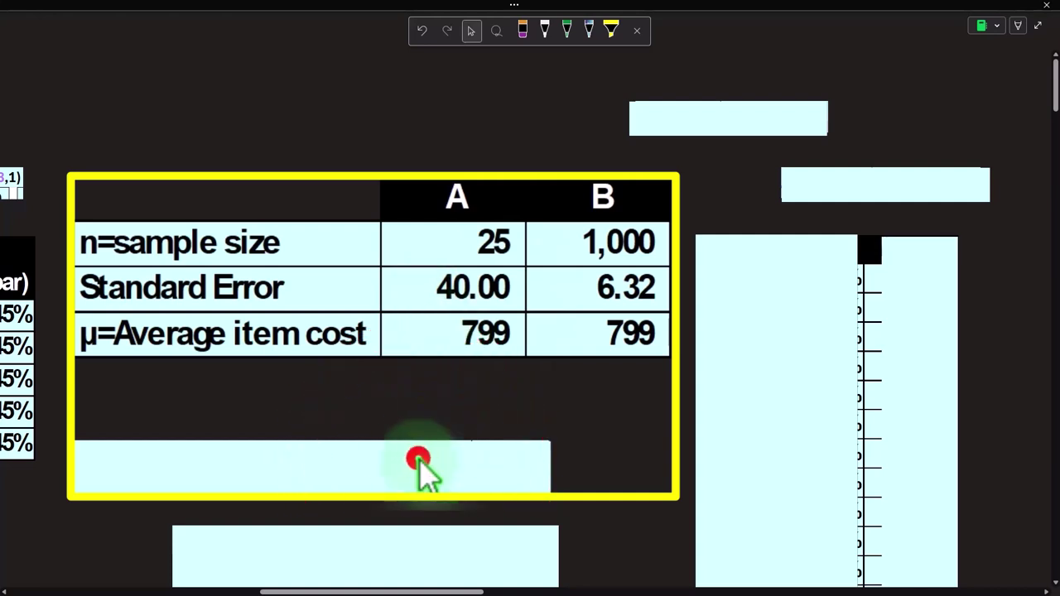
pyautogui.press('Delete')
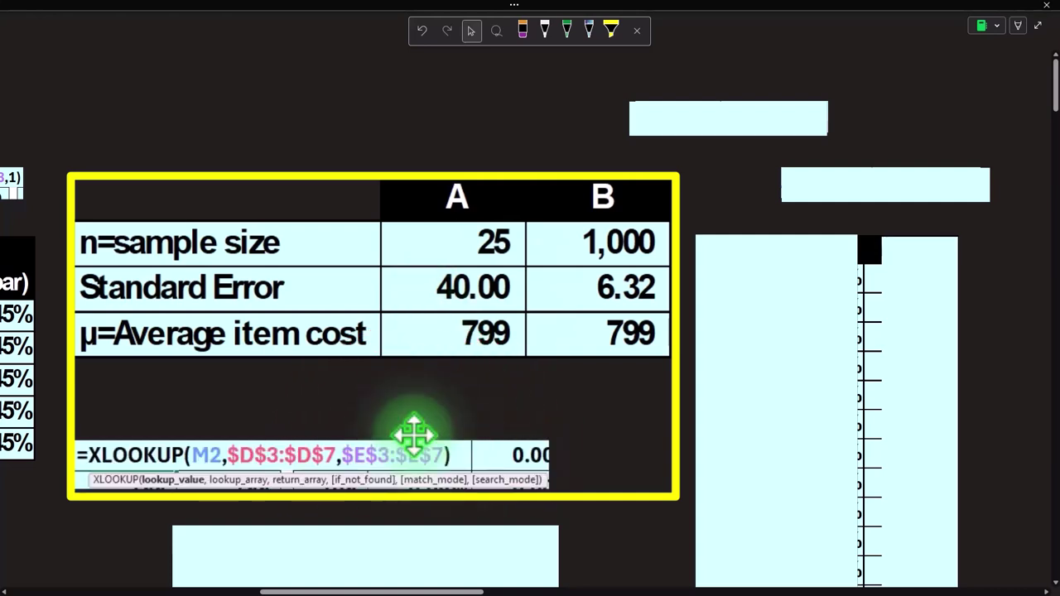
# Step: Uncover the Graph Range table, revealing its heading and Lower X row first and its Upper X row last
pyautogui.scroll(-1, 395, 403)
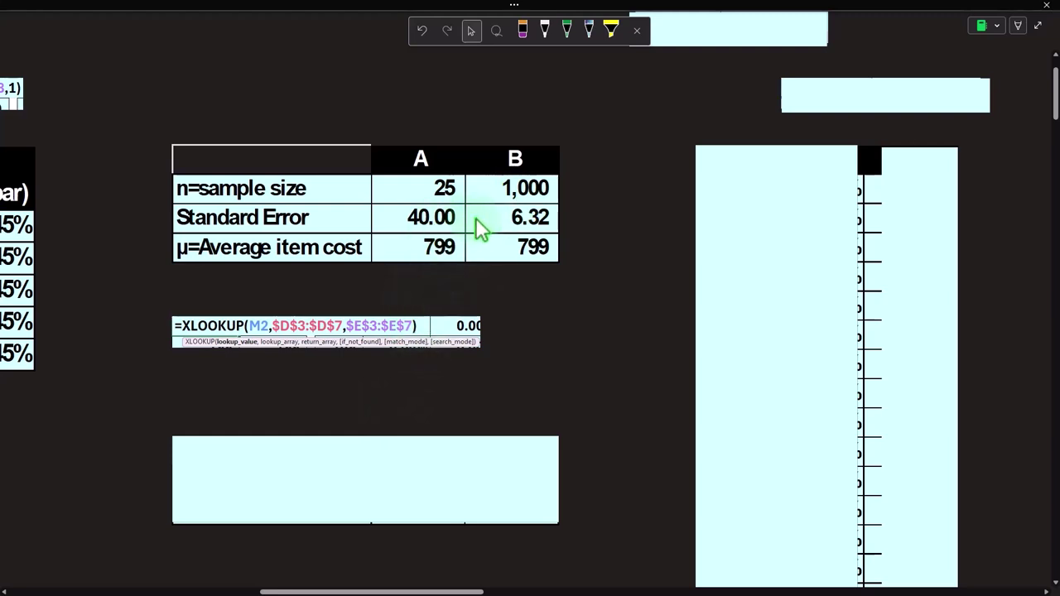
pyautogui.click(456, 371)
pyautogui.scroll(-1, 447, 369)
pyautogui.click(370, 348)
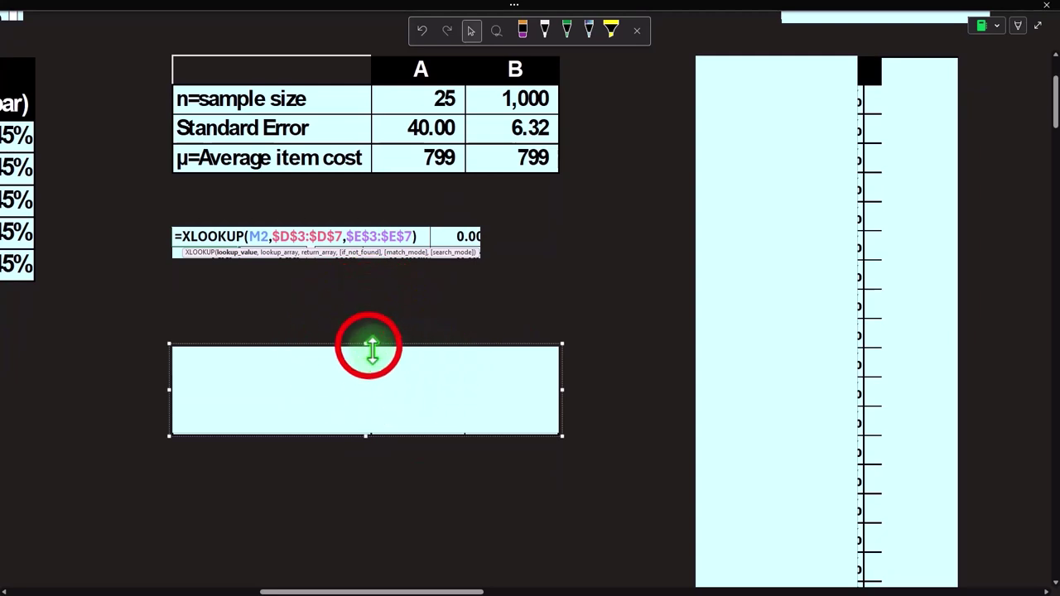
pyautogui.moveTo(370, 347); pyautogui.dragTo(370, 395)
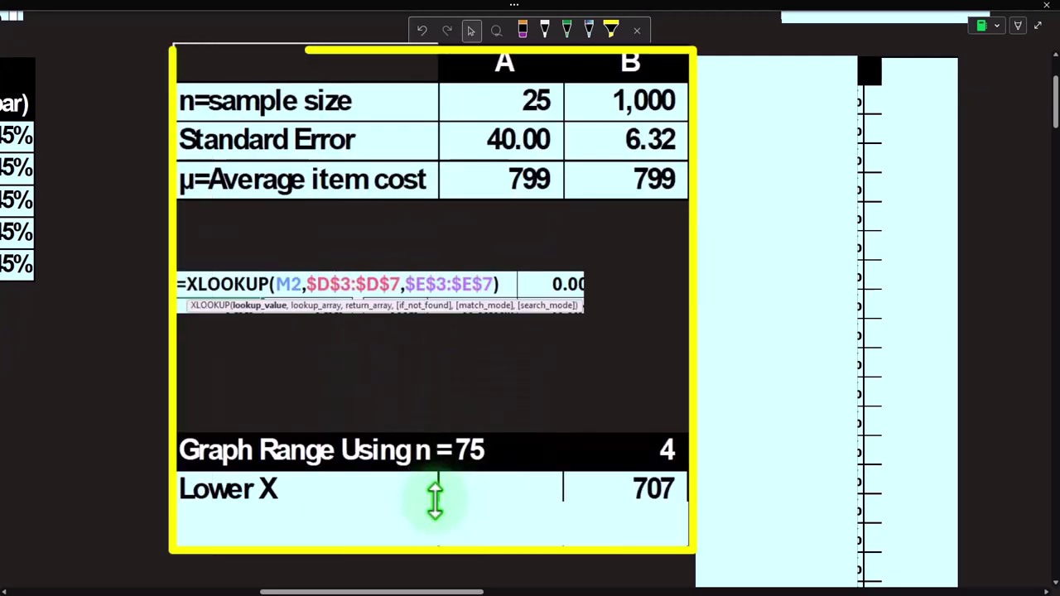
pyautogui.click(435, 512)
pyautogui.press('Delete')
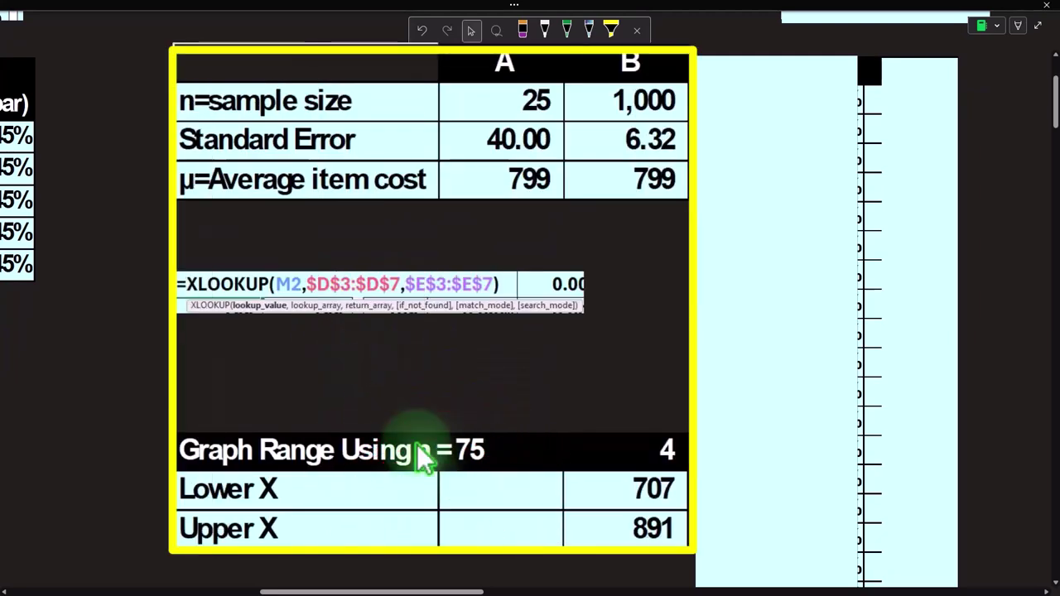
# Step: Compare the P(X) A and P(X) B curves on the chart with the Graph Range values
pyautogui.click(433, 592)
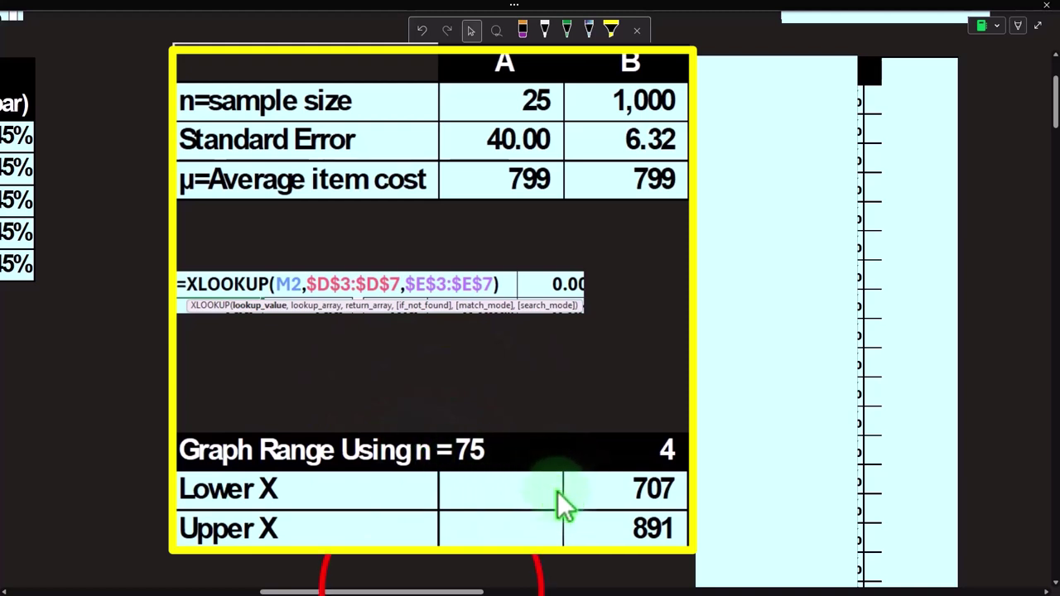
pyautogui.moveTo(433, 591); pyautogui.dragTo(632, 591)
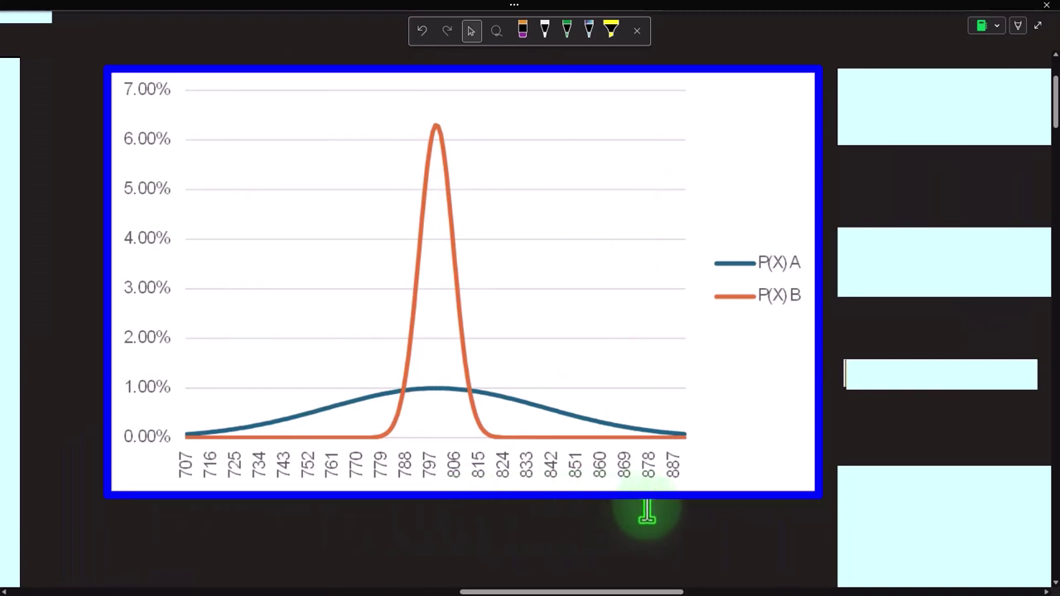
pyautogui.moveTo(593, 592); pyautogui.dragTo(394, 587)
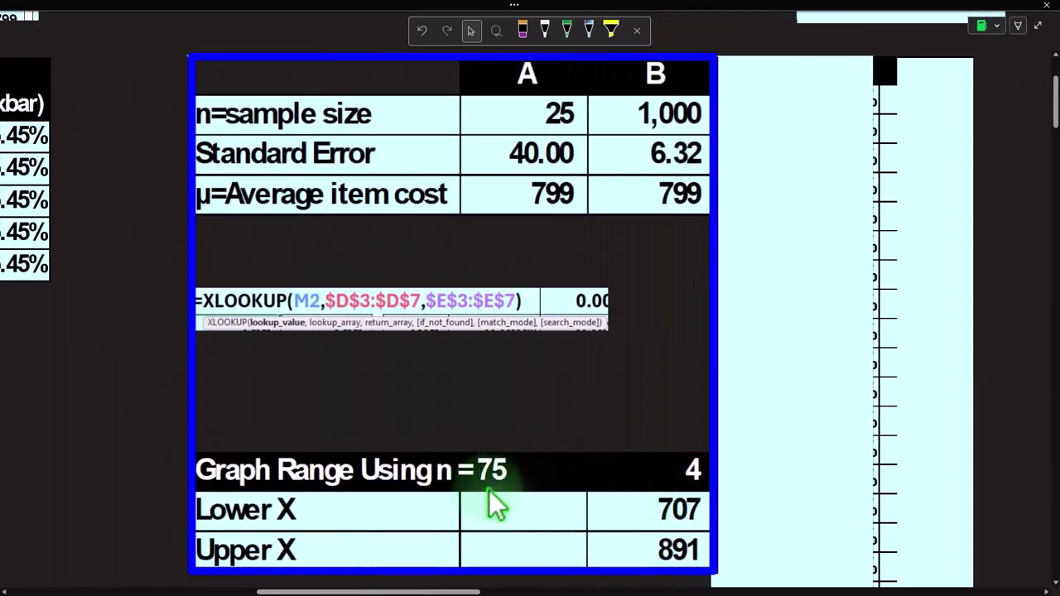
# Step: Return to the main sample size table and the population values, and bring up a cleared calculator beside them
pyautogui.moveTo(393, 588); pyautogui.dragTo(220, 583)
pyautogui.scroll(1, 232, 497)
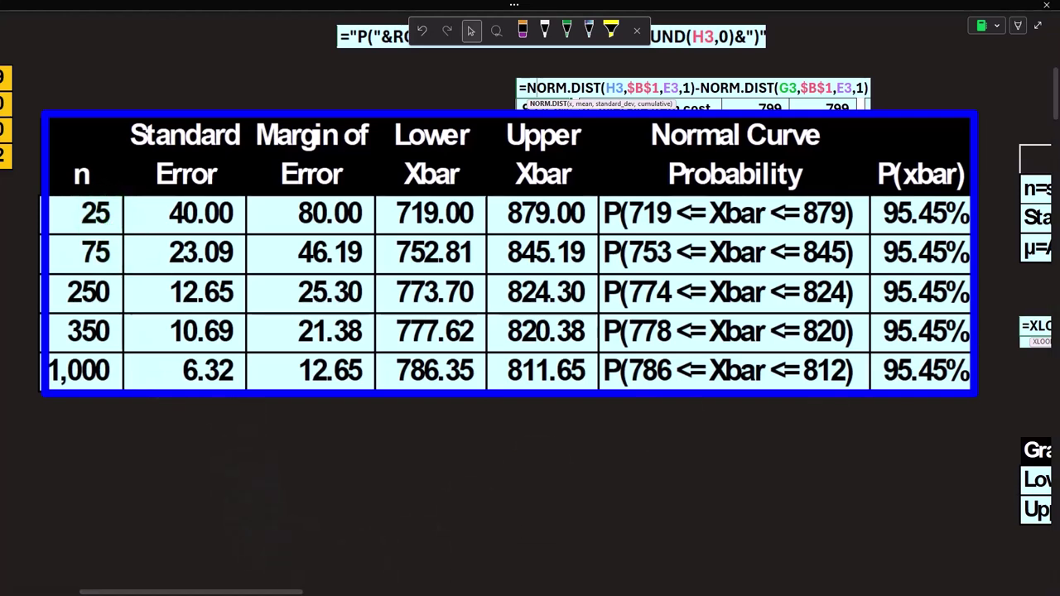
pyautogui.moveTo(895, 590); pyautogui.dragTo(726, 418)
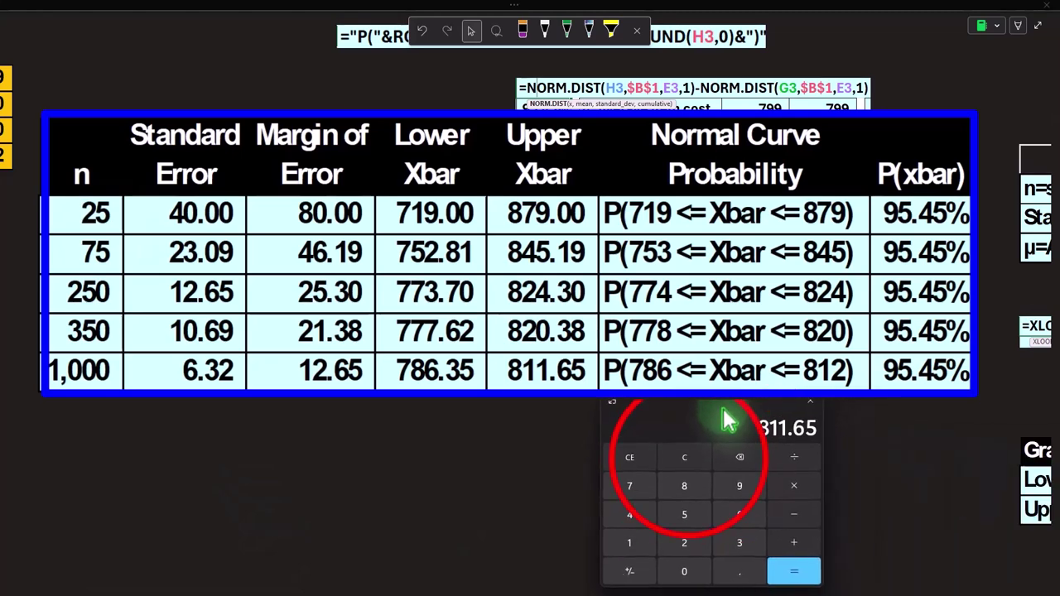
pyautogui.click(687, 459)
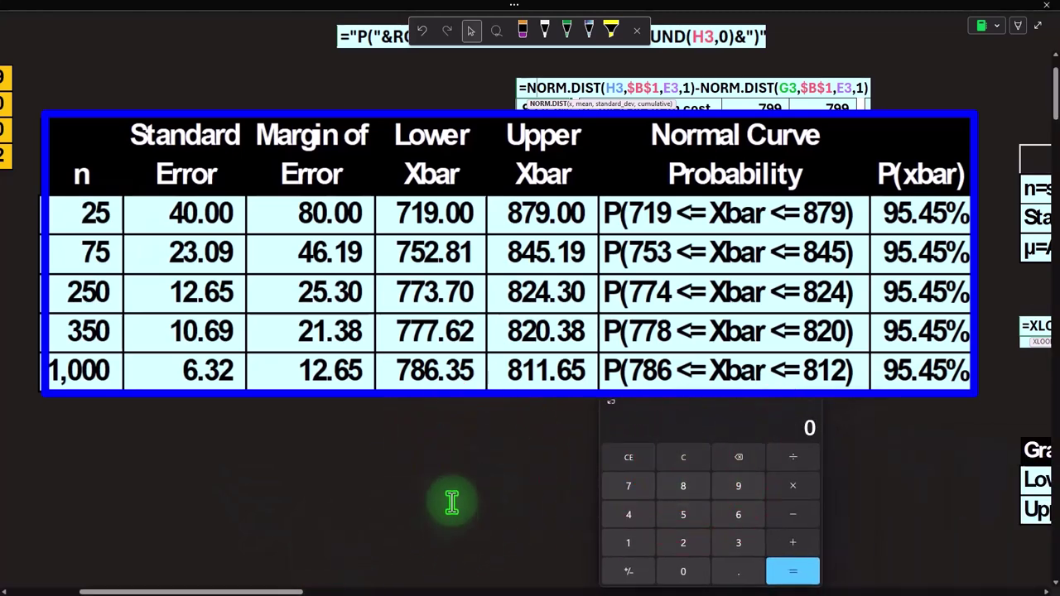
pyautogui.click(253, 587)
pyautogui.moveTo(254, 593); pyautogui.dragTo(181, 591)
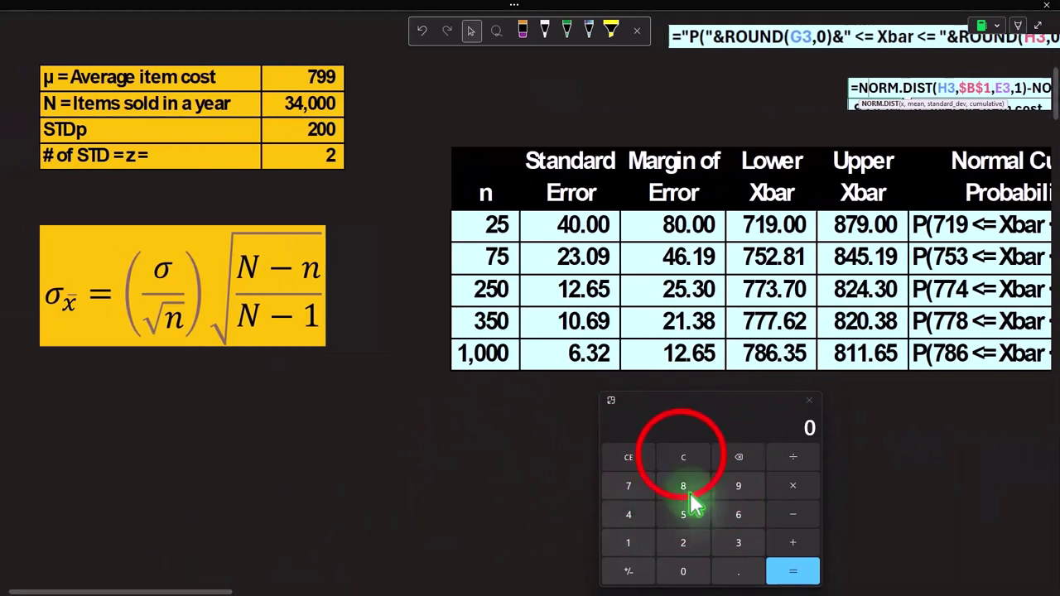
# Step: Calculate the upper graph limit for n = 75 by multiplying the standard error 23.09 by 4 and adding the mean 799
pyautogui.write('799')
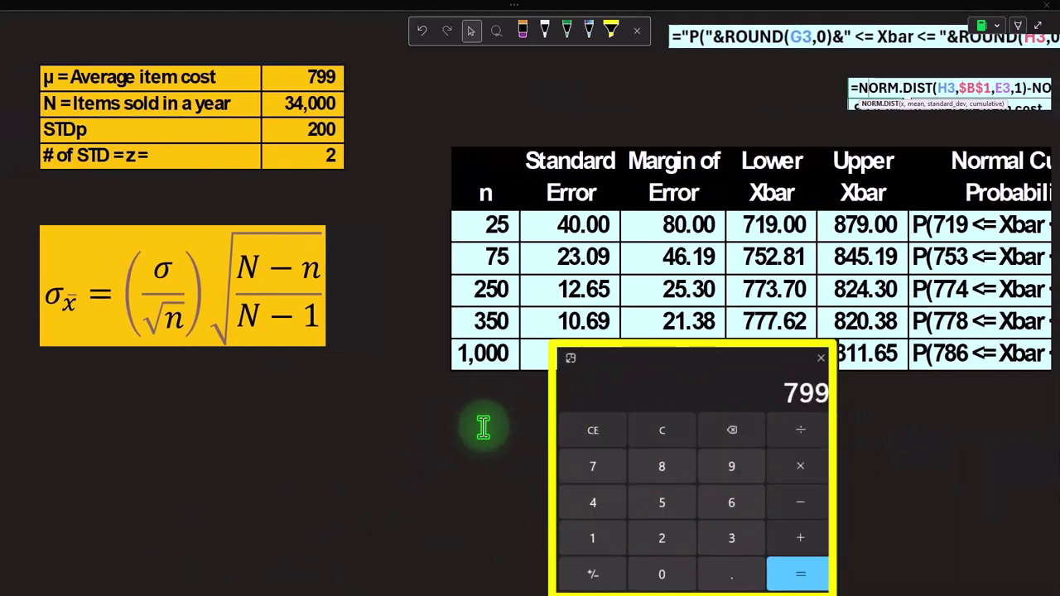
pyautogui.click(667, 431)
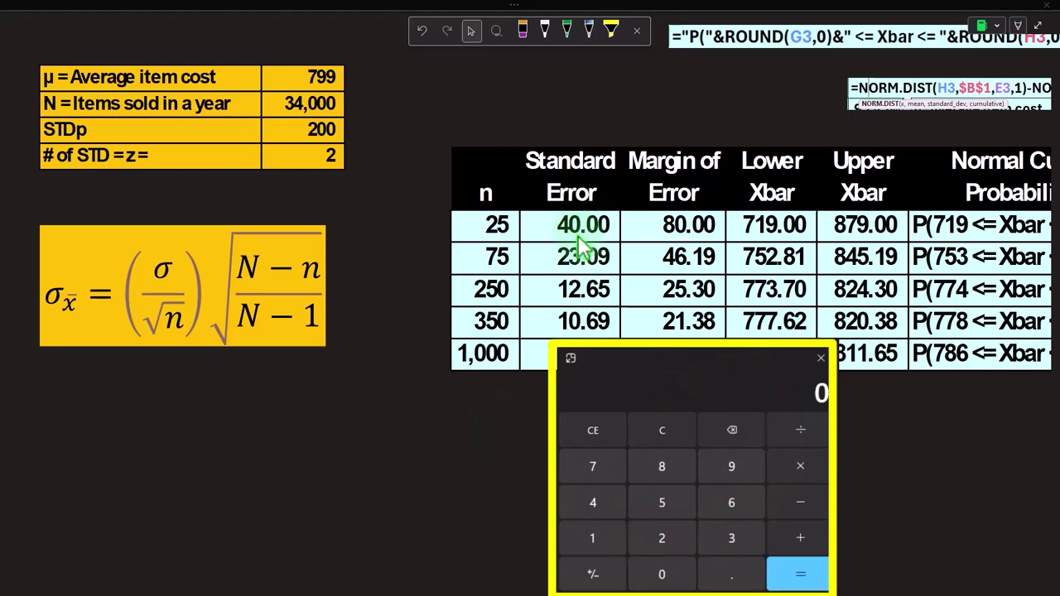
pyautogui.write('23.')
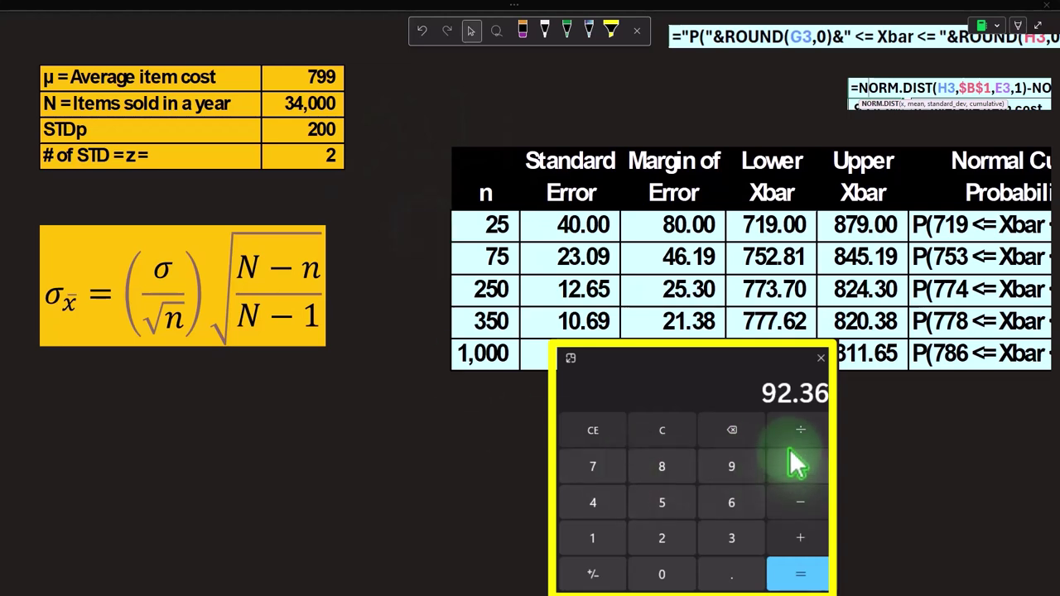
pyautogui.click(814, 540)
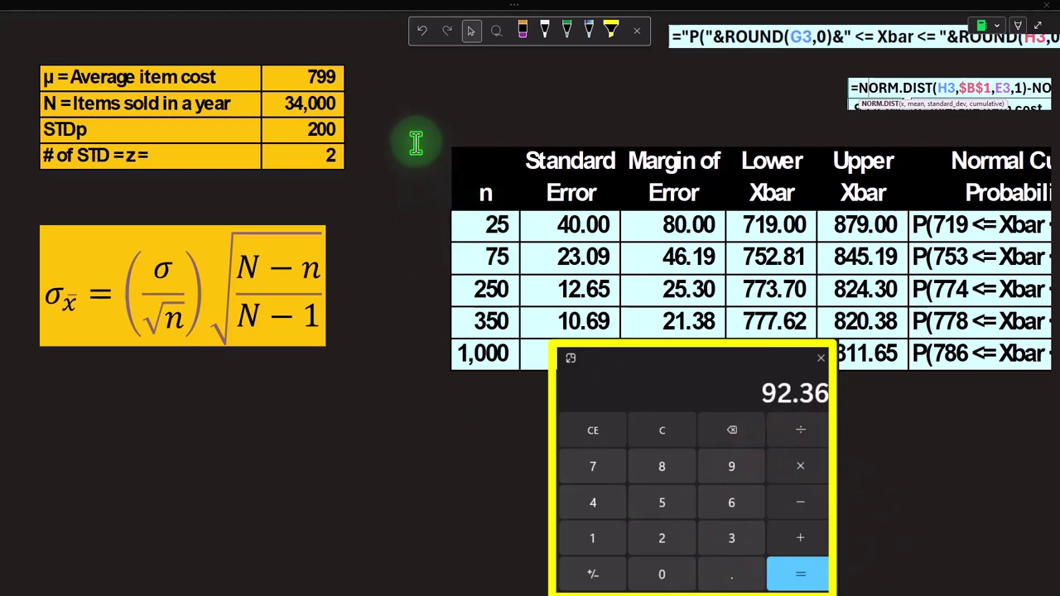
pyautogui.write('799')
pyautogui.press('Return')
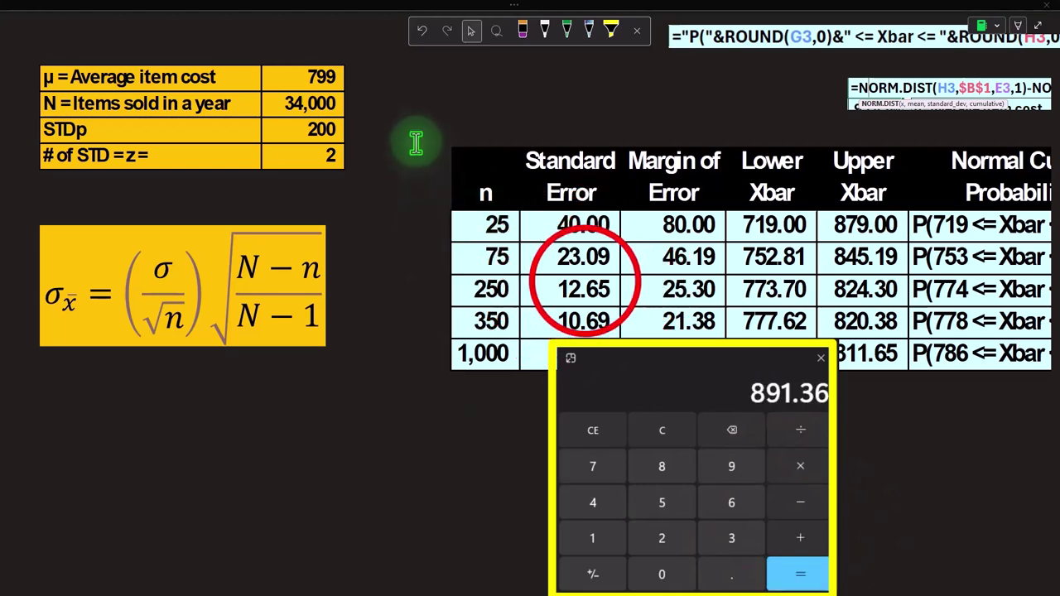
# Step: Check the calculated limit against Upper X in the Graph Range table, and move the calculator out of the way
pyautogui.click(592, 280)
pyautogui.moveTo(201, 588); pyautogui.dragTo(460, 588)
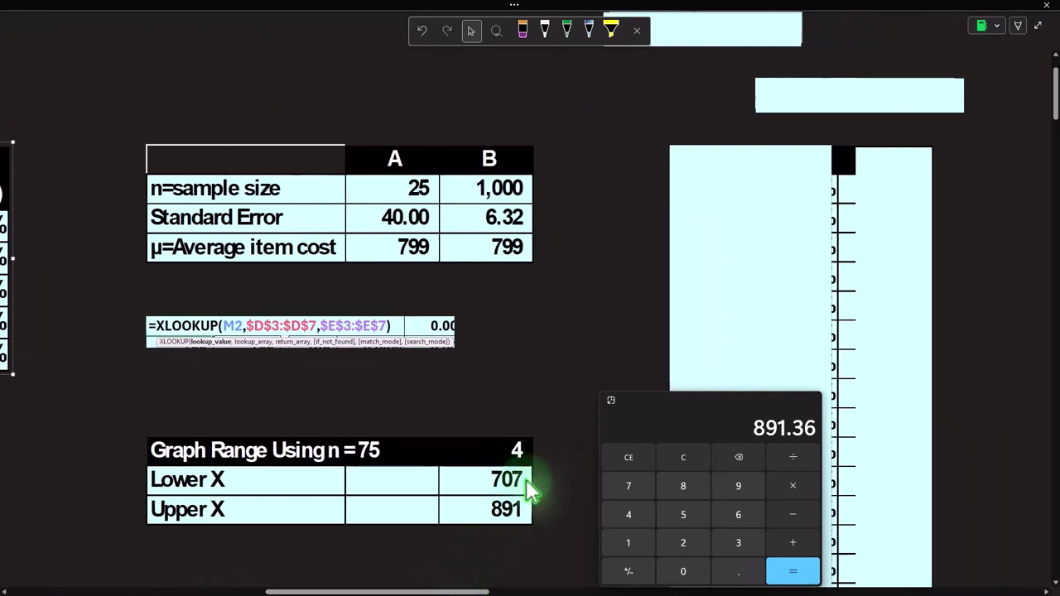
pyautogui.moveTo(666, 419); pyautogui.dragTo(1038, 467)
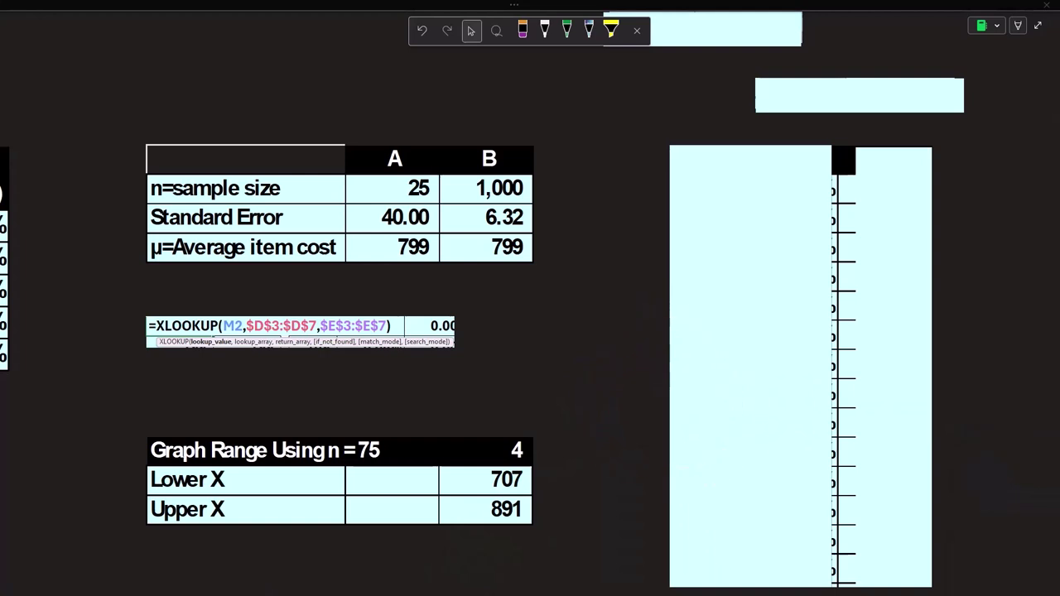
# Step: Remove the cover over the X and P(X) A columns of the probability table
pyautogui.click(711, 282)
pyautogui.scroll(1, 711, 282)
pyautogui.click(713, 286)
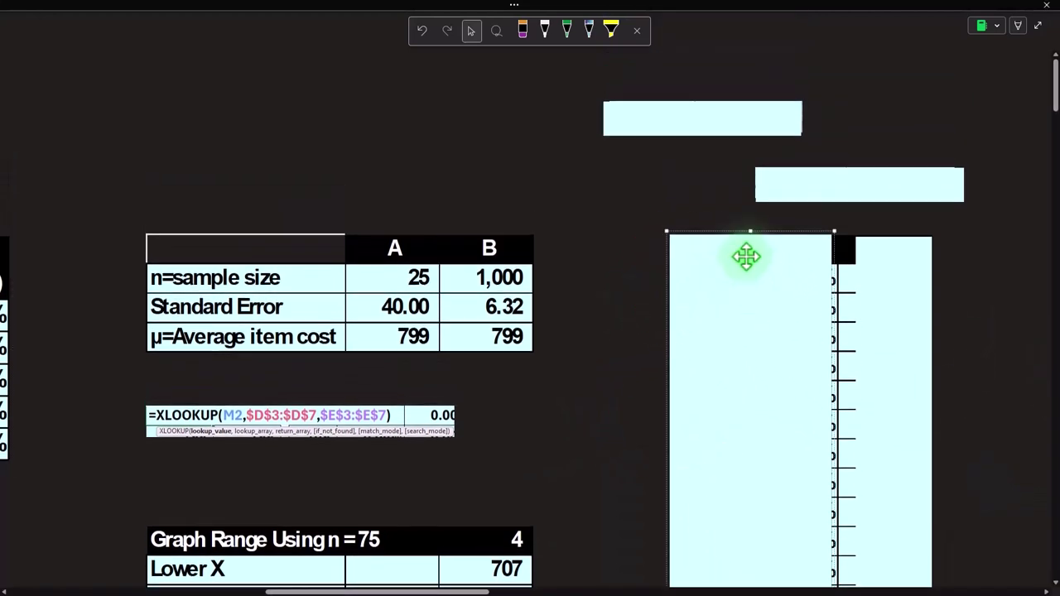
pyautogui.press('Delete')
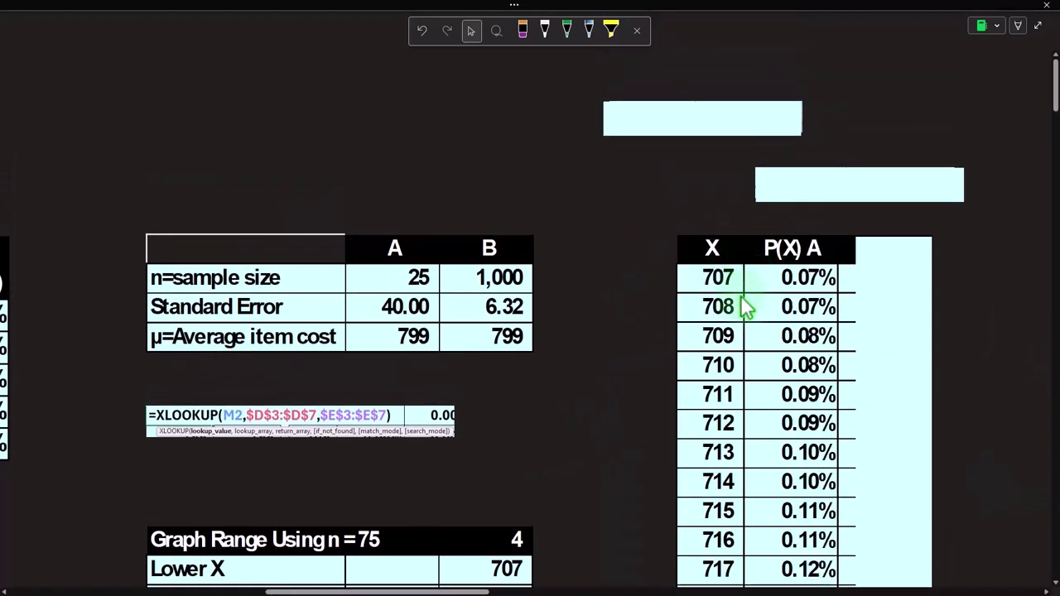
pyautogui.scroll(-1, 746, 303)
pyautogui.hotkey('ctrl', 'v')
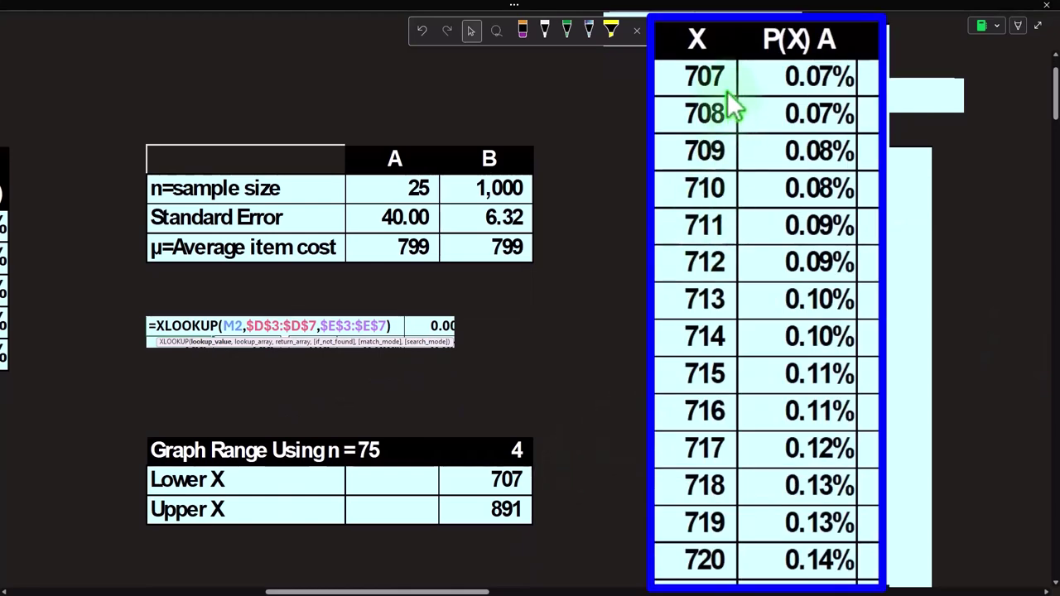
pyautogui.hotkey('ctrl', 'z')
pyautogui.scroll(1, 764, 145)
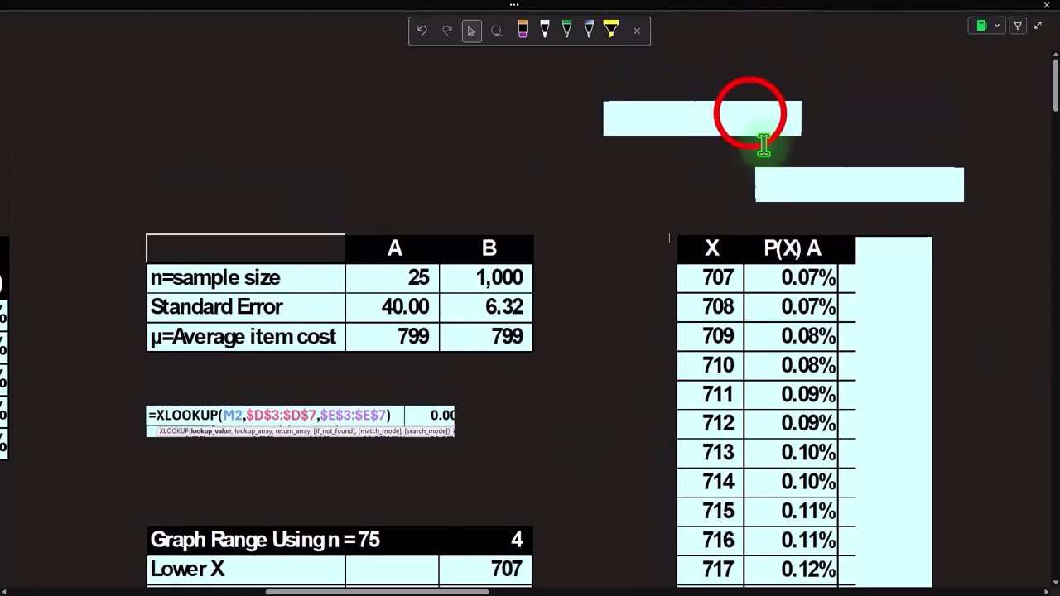
# Step: Uncover the SEQUENCE formula above the X column, and trace its arguments to Lower X and Upper X in the Graph Range table
pyautogui.click(753, 122)
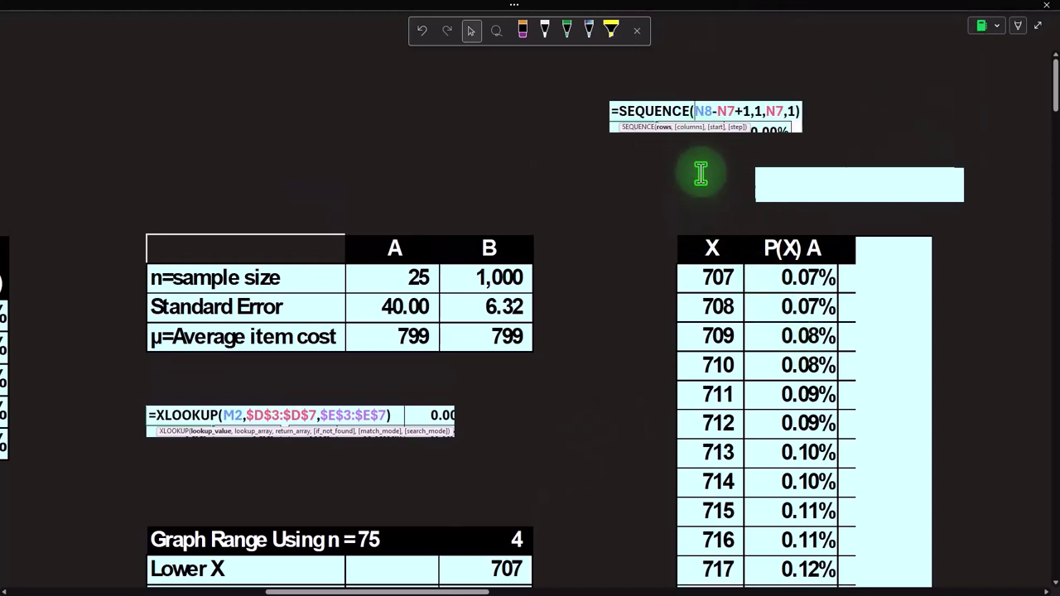
pyautogui.scroll(-1, 596, 398)
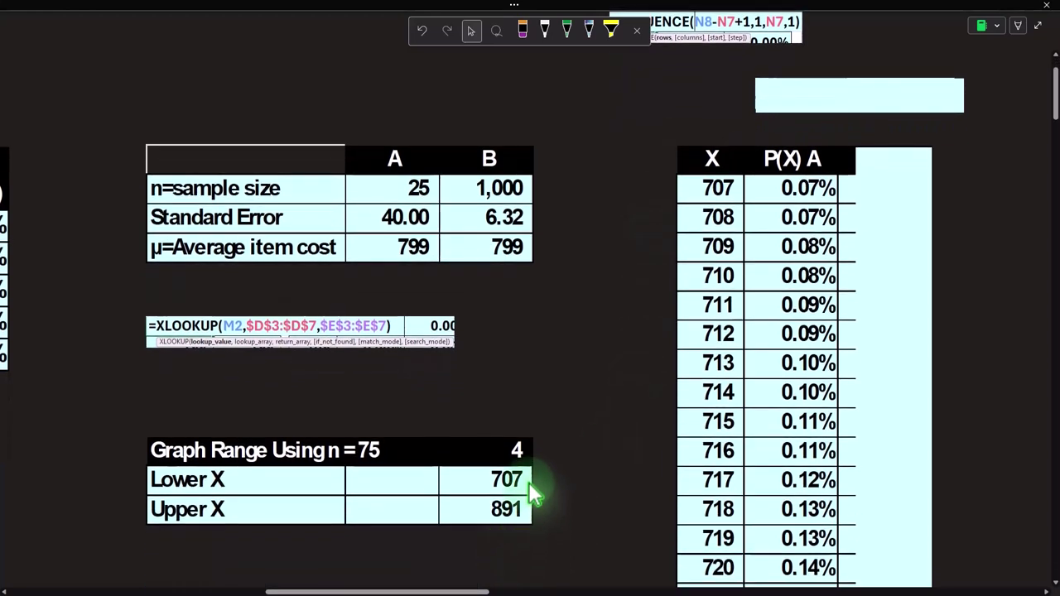
pyautogui.scroll(1, 535, 485)
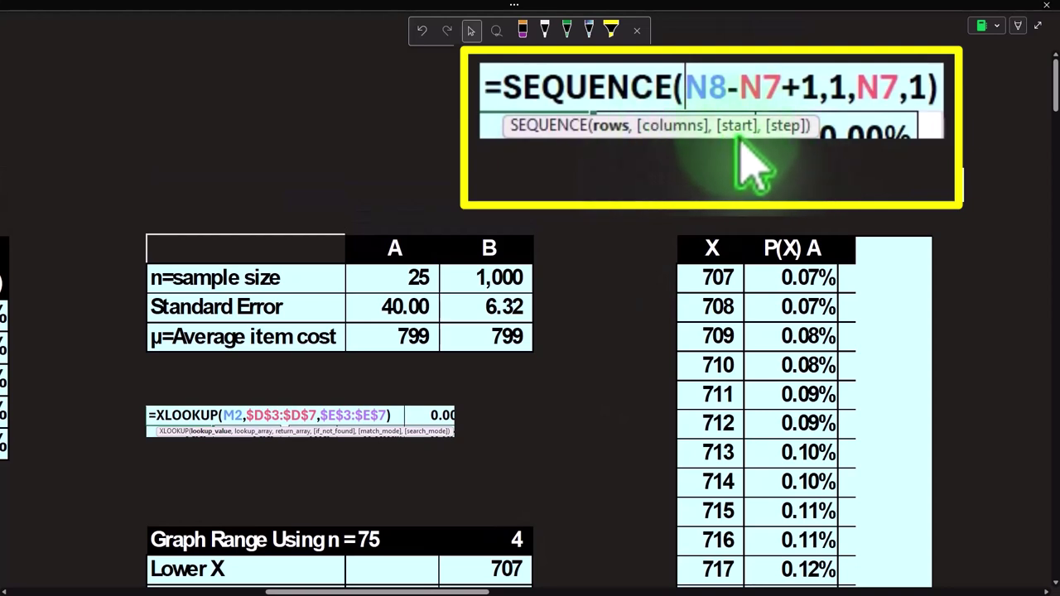
pyautogui.scroll(-1, 635, 265)
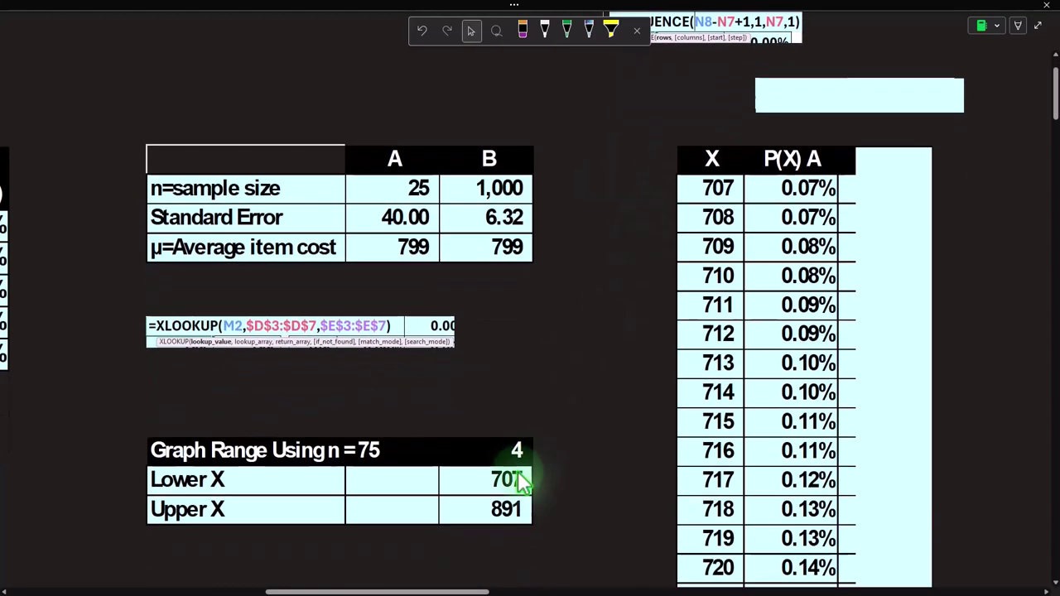
pyautogui.scroll(1, 522, 480)
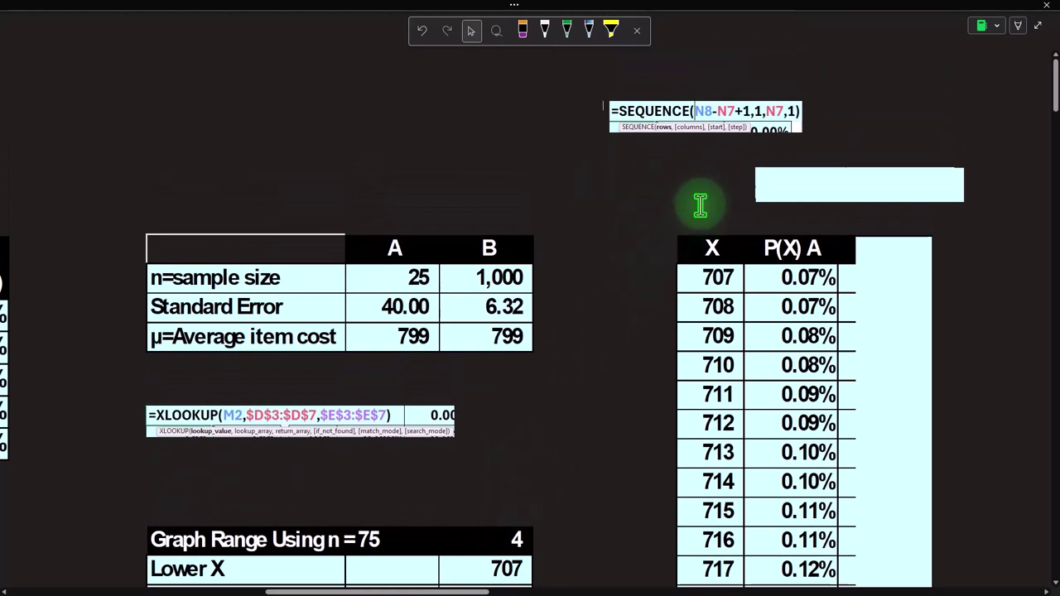
pyautogui.click(715, 280)
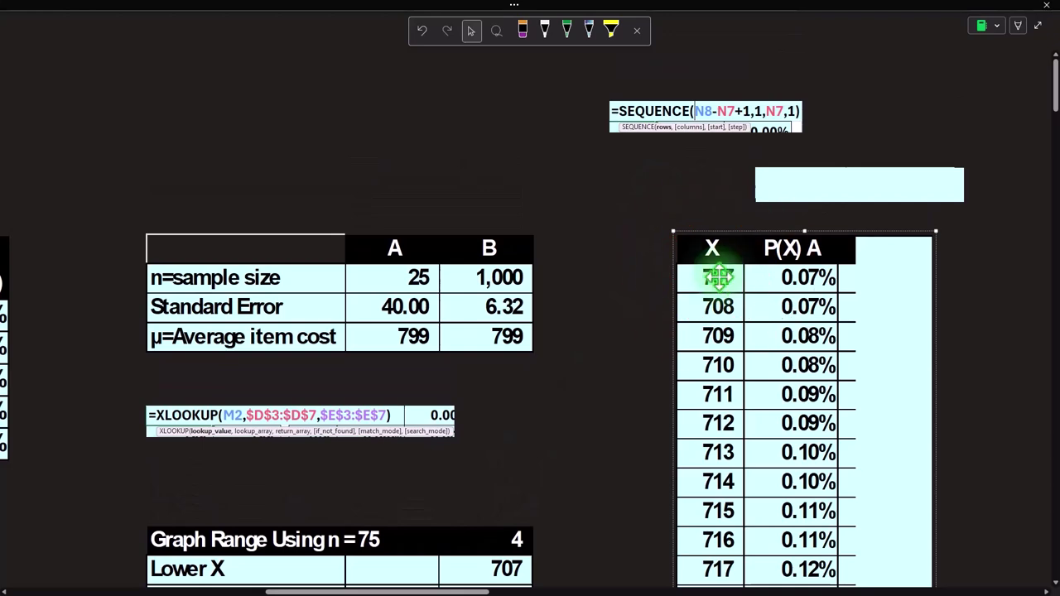
pyautogui.scroll(-1, 717, 290)
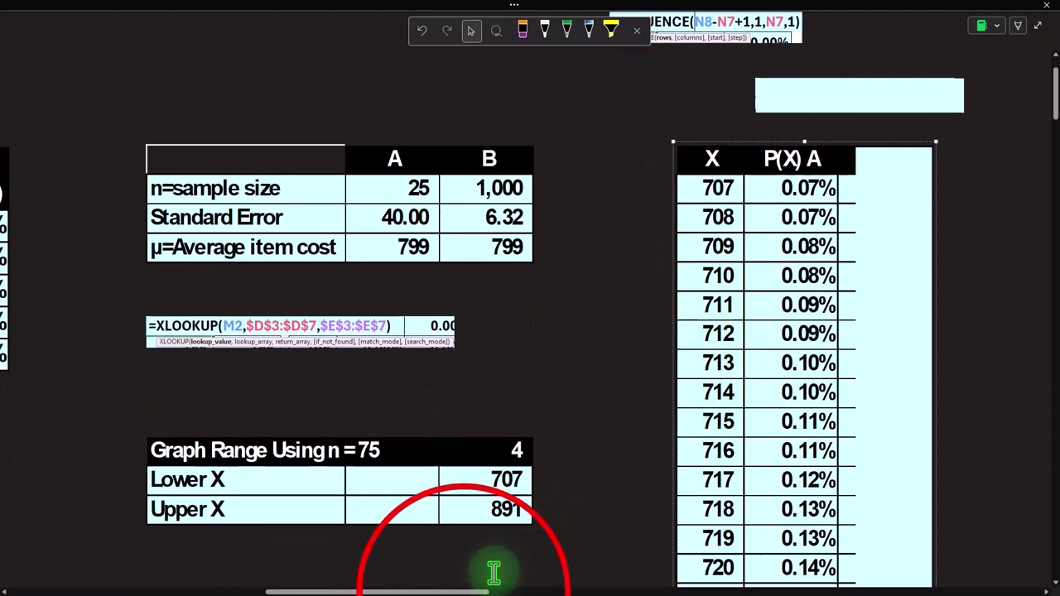
# Step: Uncover the NORM.DIST formula above the P(X) A column, keeping the A and B comparison table in view
pyautogui.moveTo(466, 593); pyautogui.dragTo(526, 592)
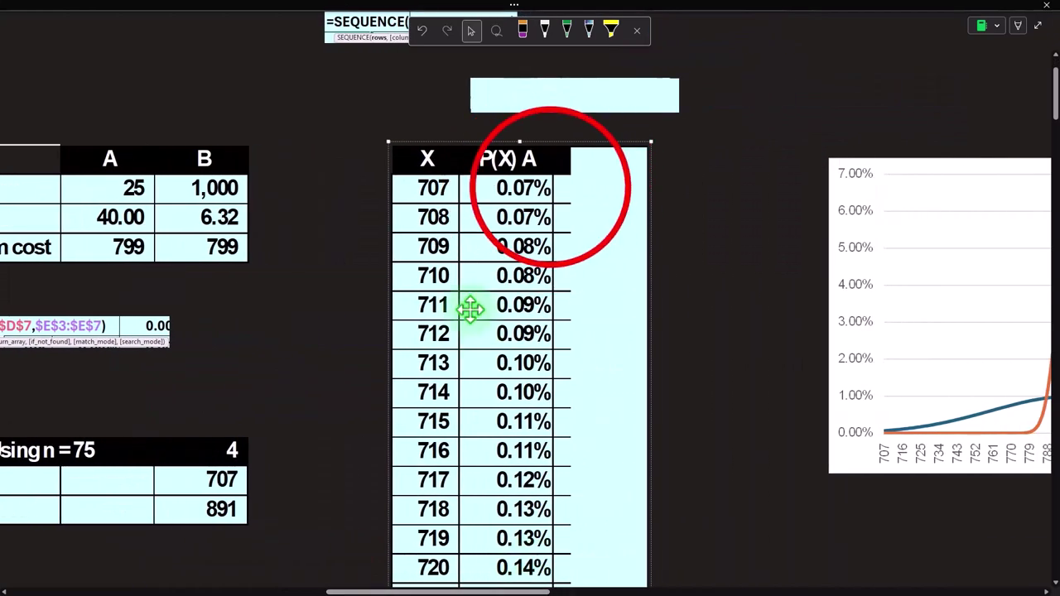
pyautogui.scroll(1, 468, 309)
pyautogui.click(552, 190)
pyautogui.doubleClick(702, 57)
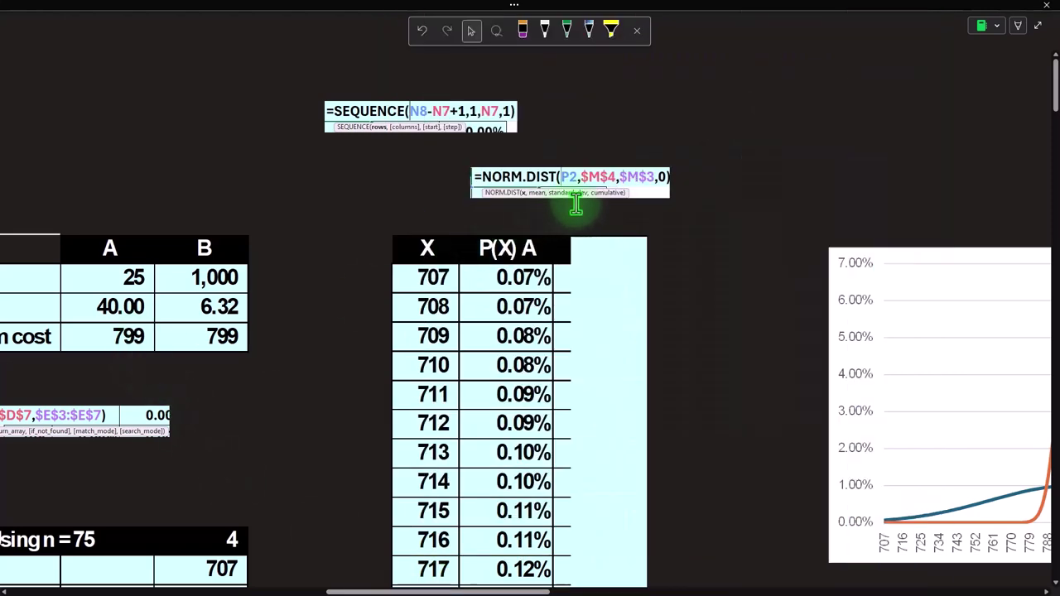
pyautogui.moveTo(481, 591); pyautogui.dragTo(460, 591)
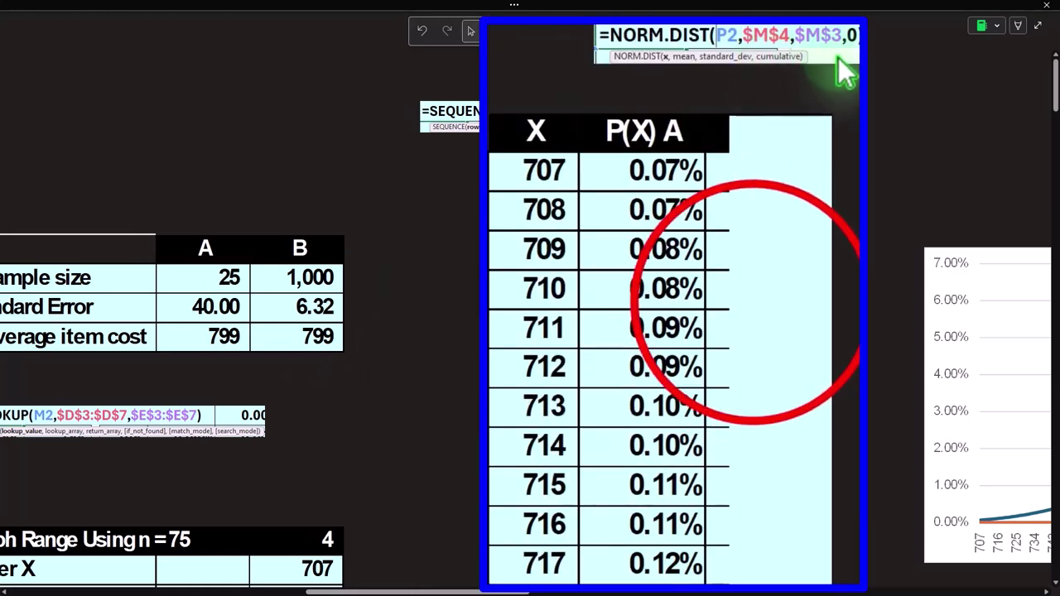
# Step: Remove the cover over the P(X) B column, and look down through its rows
pyautogui.click(675, 357)
pyautogui.press('Delete')
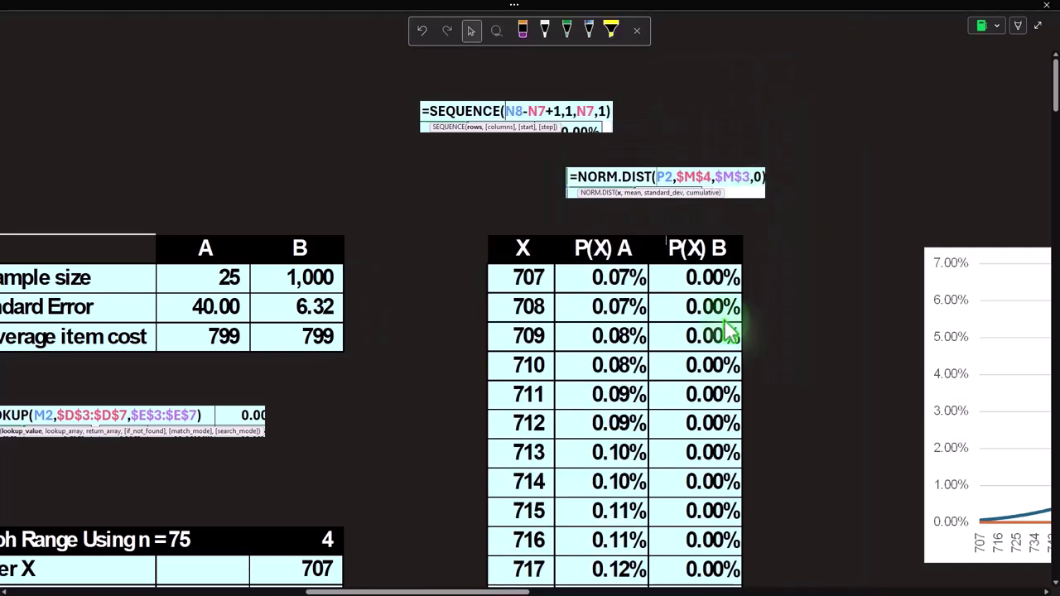
pyautogui.scroll(-7, 727, 331)
pyautogui.scroll(7, 721, 390)
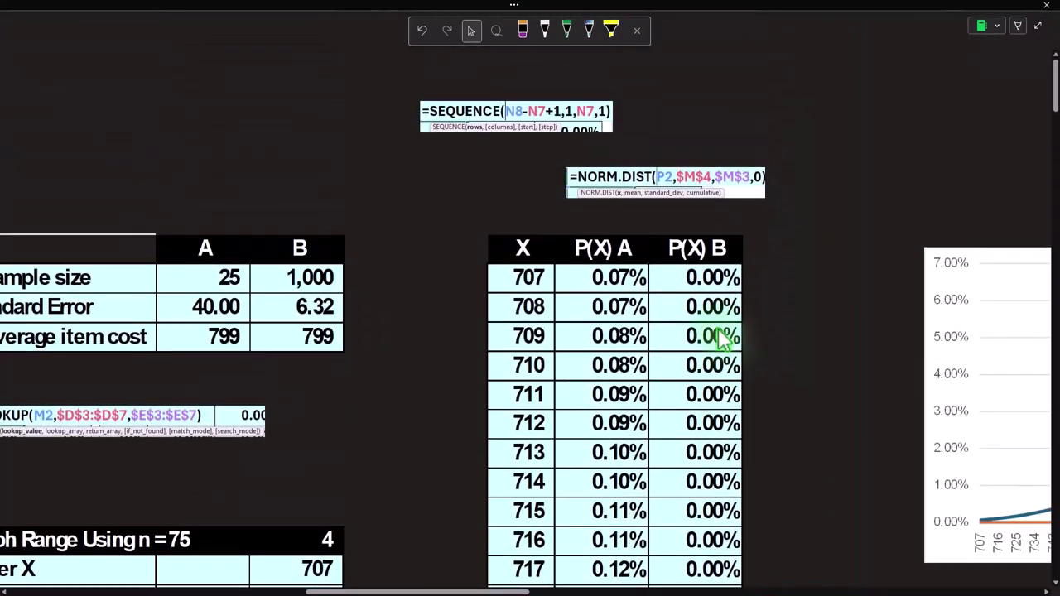
# Step: Compare the P(X) A and P(X) B chart curves with the sample sizes and standard errors in the A and B table
pyautogui.moveTo(522, 592); pyautogui.dragTo(673, 591)
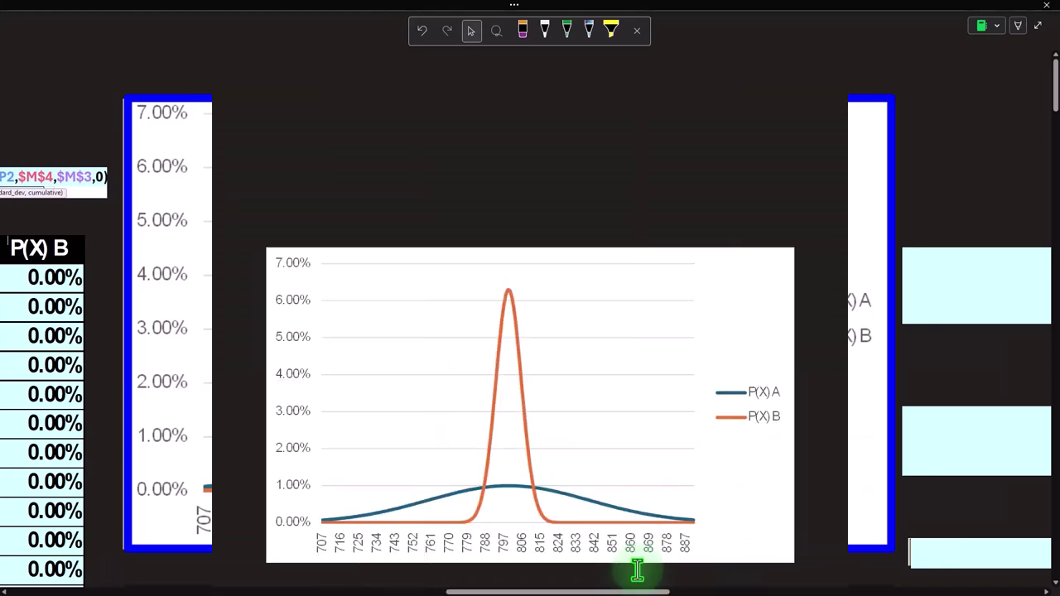
pyautogui.moveTo(630, 592); pyautogui.dragTo(430, 592)
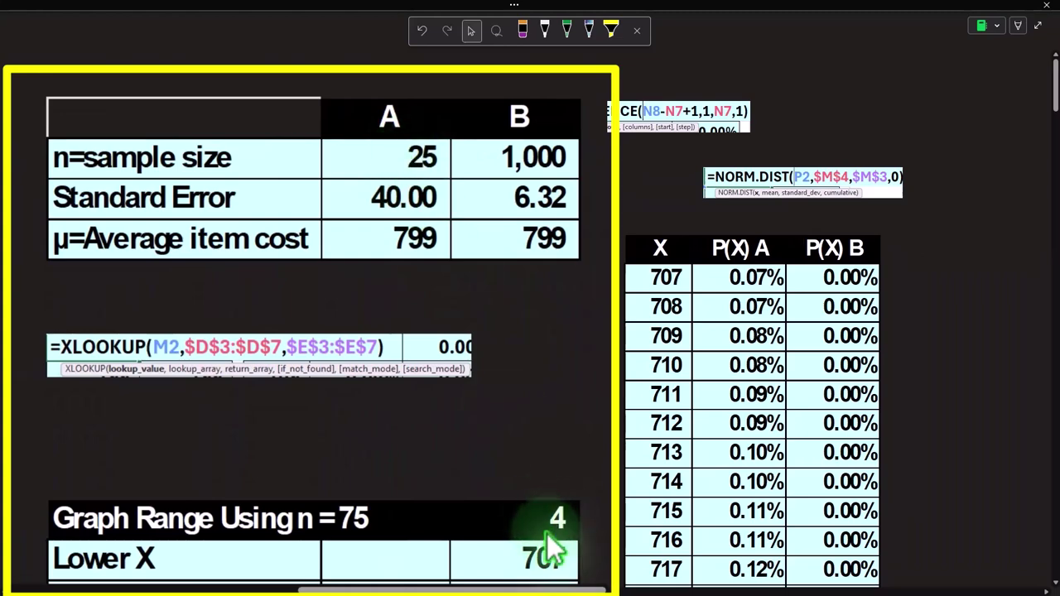
pyautogui.click(553, 588)
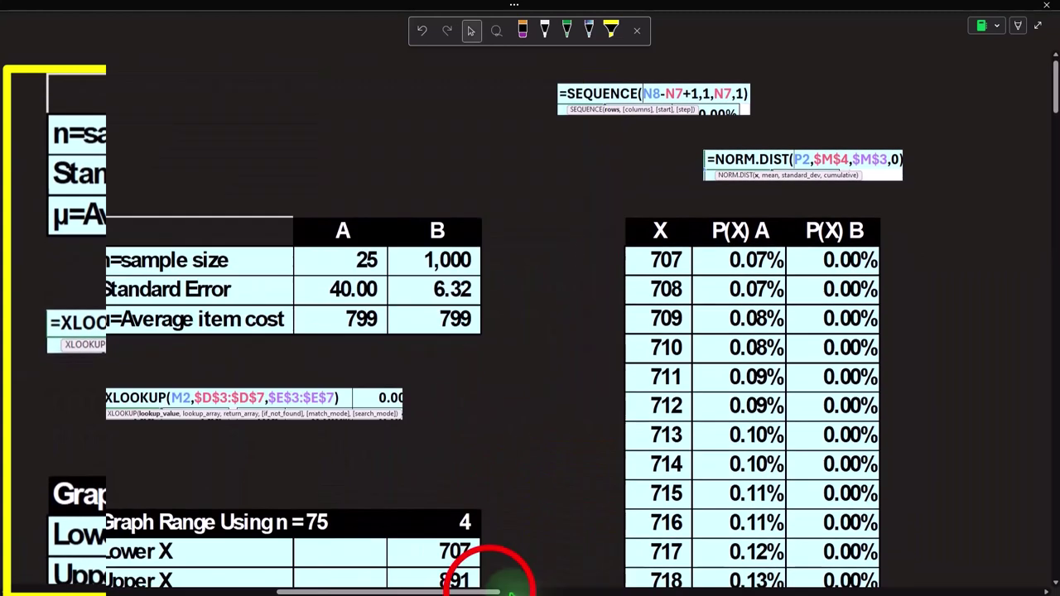
pyautogui.moveTo(489, 591); pyautogui.dragTo(673, 591)
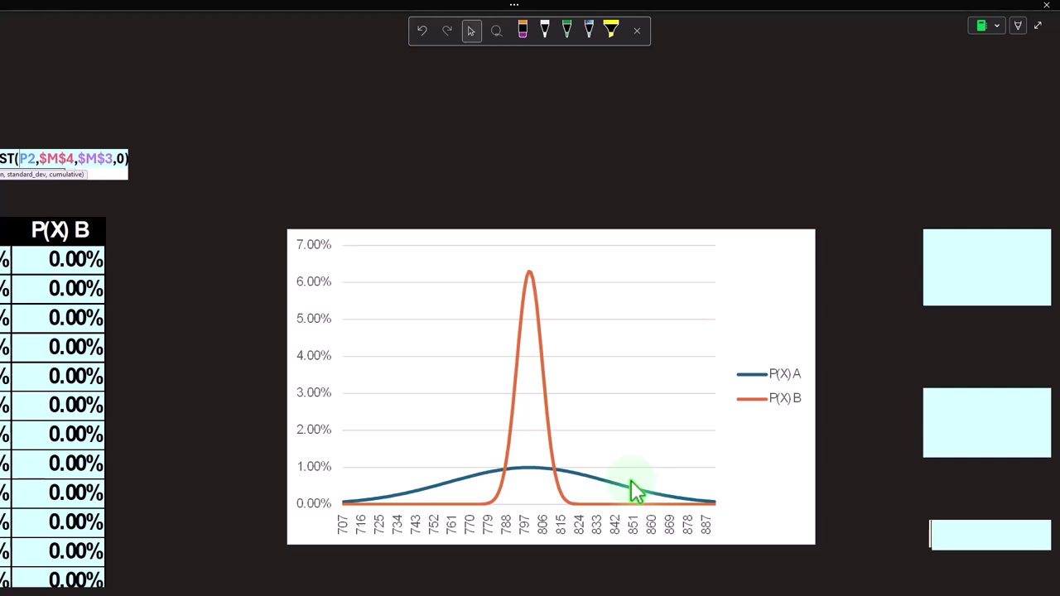
pyautogui.scroll(-1, 634, 491)
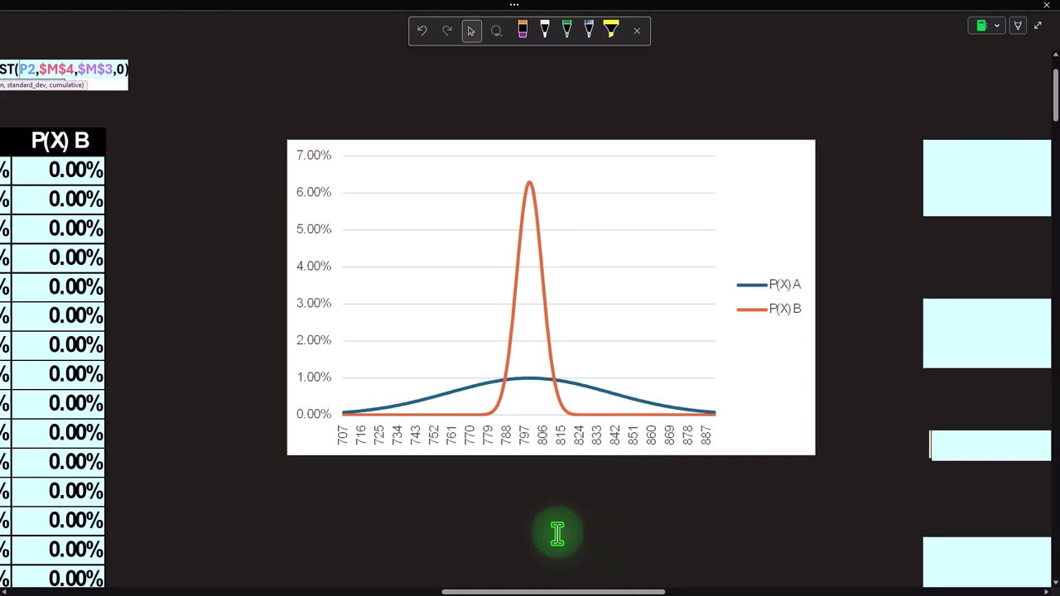
# Step: Go to the covered section beyond the chart, and uncover the table with the mean, STDp and N values
pyautogui.click(580, 570)
pyautogui.click(575, 585)
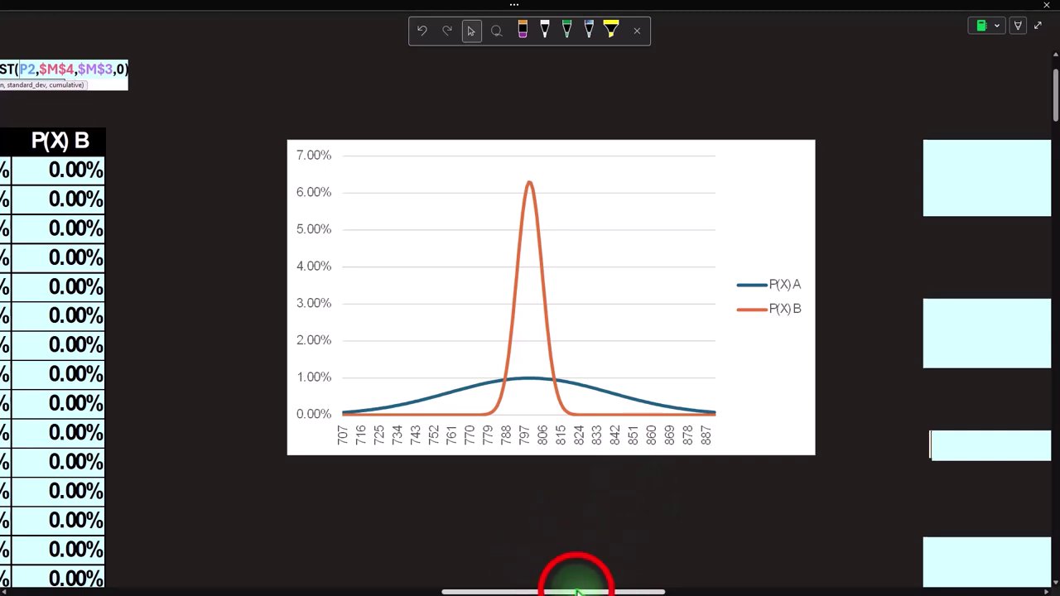
pyautogui.moveTo(578, 592); pyautogui.dragTo(734, 591)
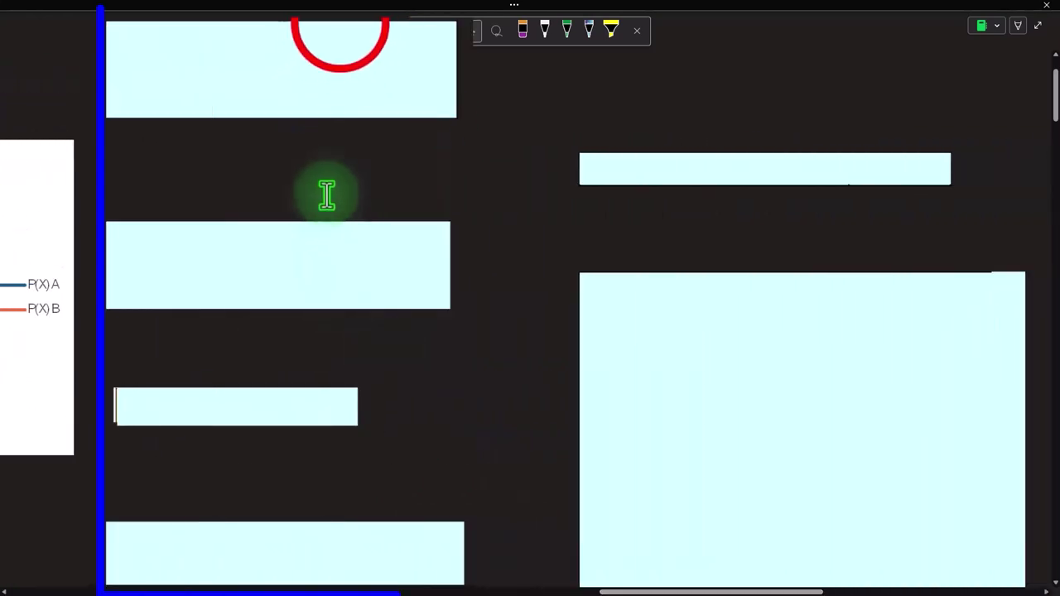
pyautogui.click(368, 141)
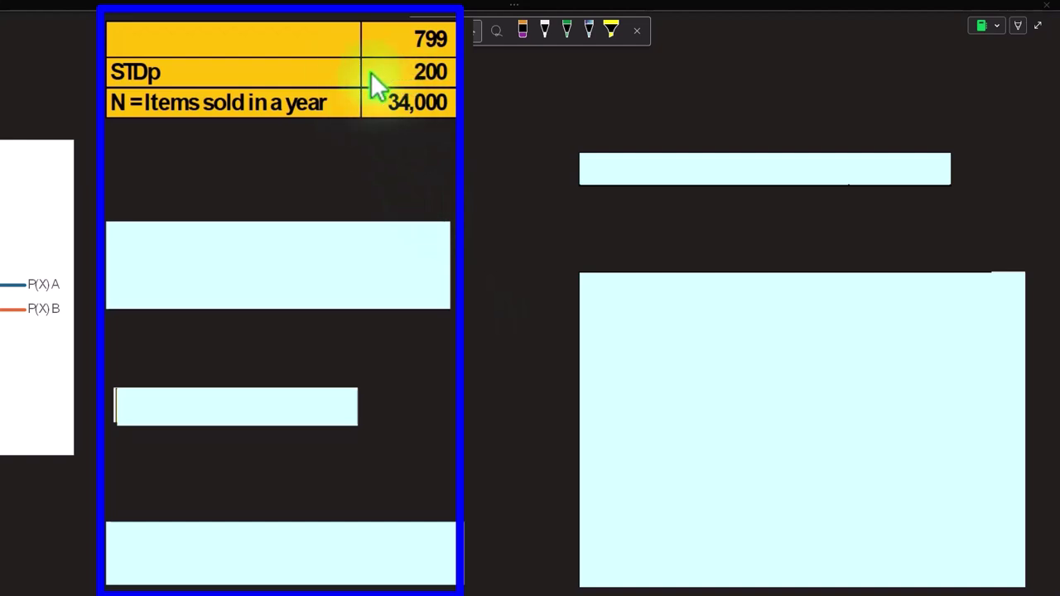
# Step: Uncover the We Take a Sample table and the question asking whether H0 is reasonable
pyautogui.click(380, 264)
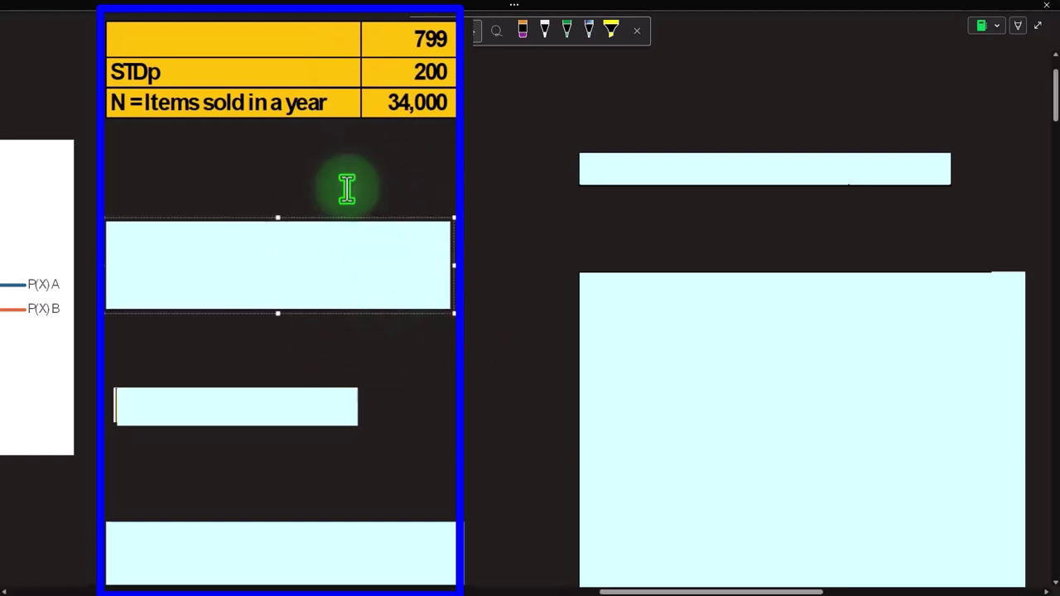
pyautogui.press('Delete')
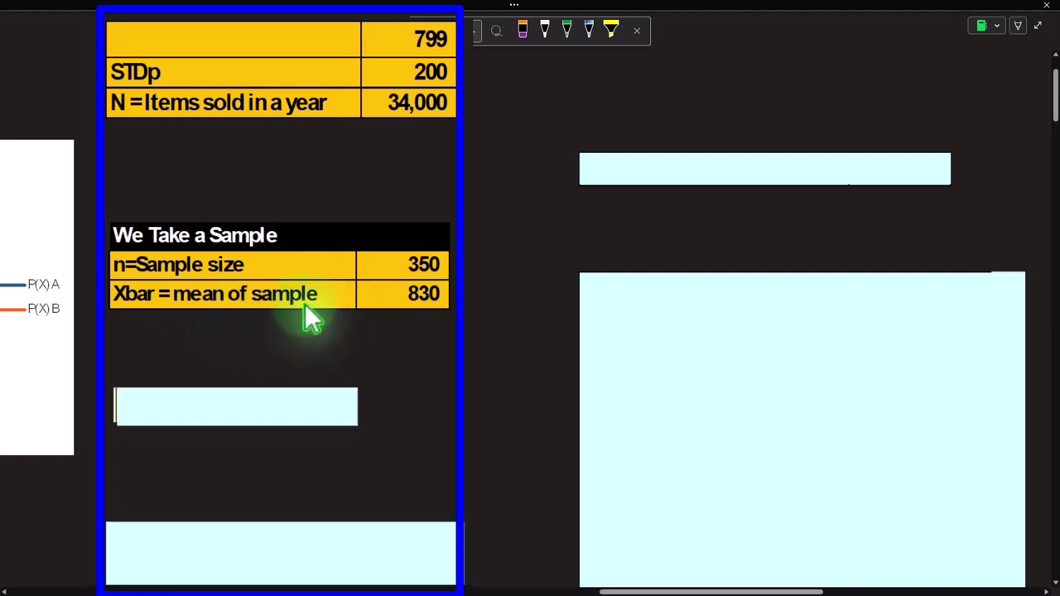
pyautogui.click(280, 396)
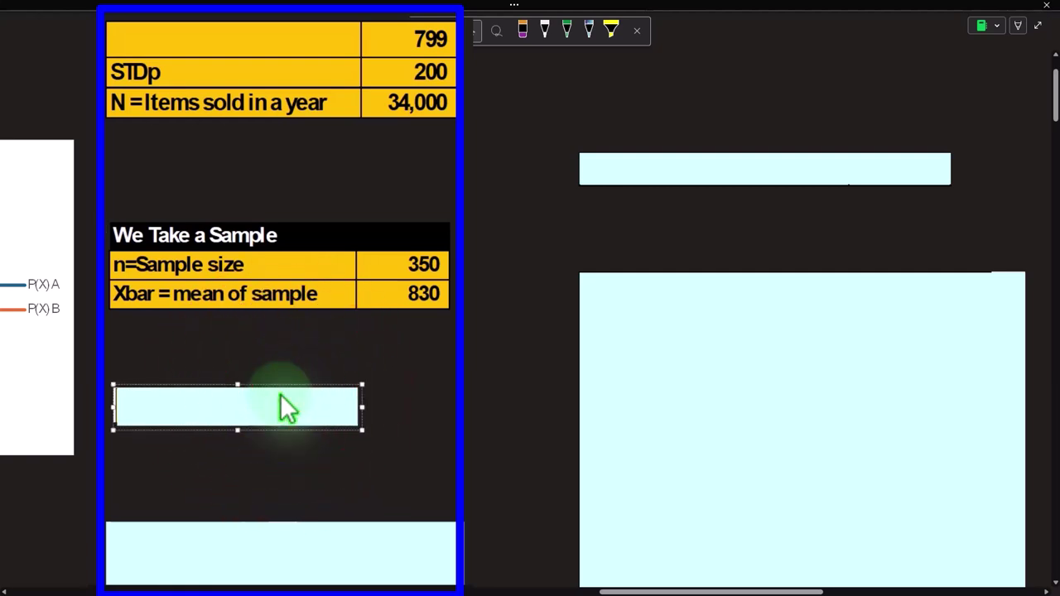
pyautogui.press('Delete')
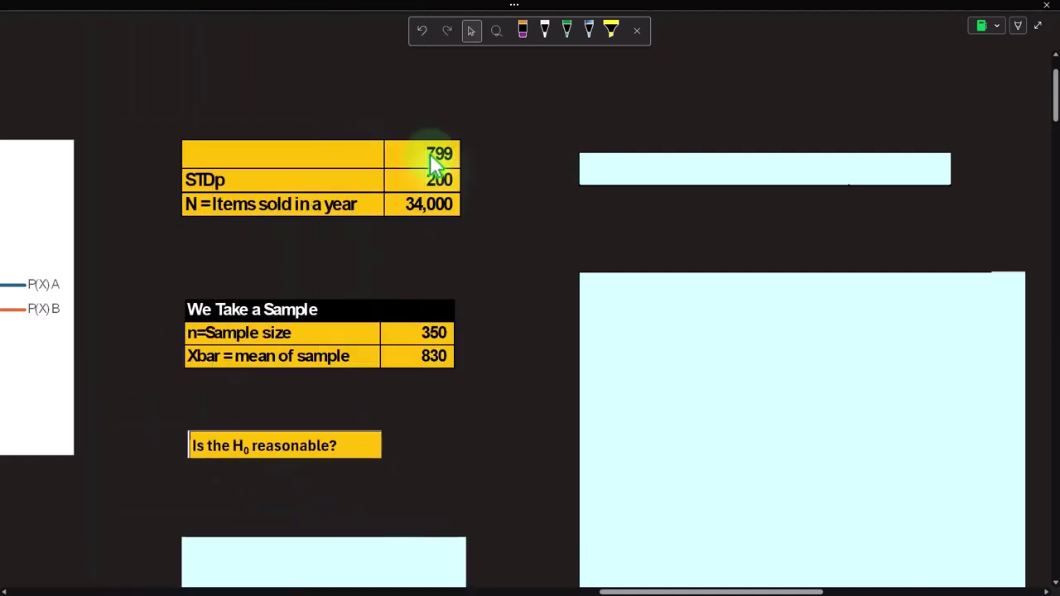
# Step: Remove the cover over the standard error formula with the finite population correction, below the H0 question
pyautogui.scroll(-2, 434, 163)
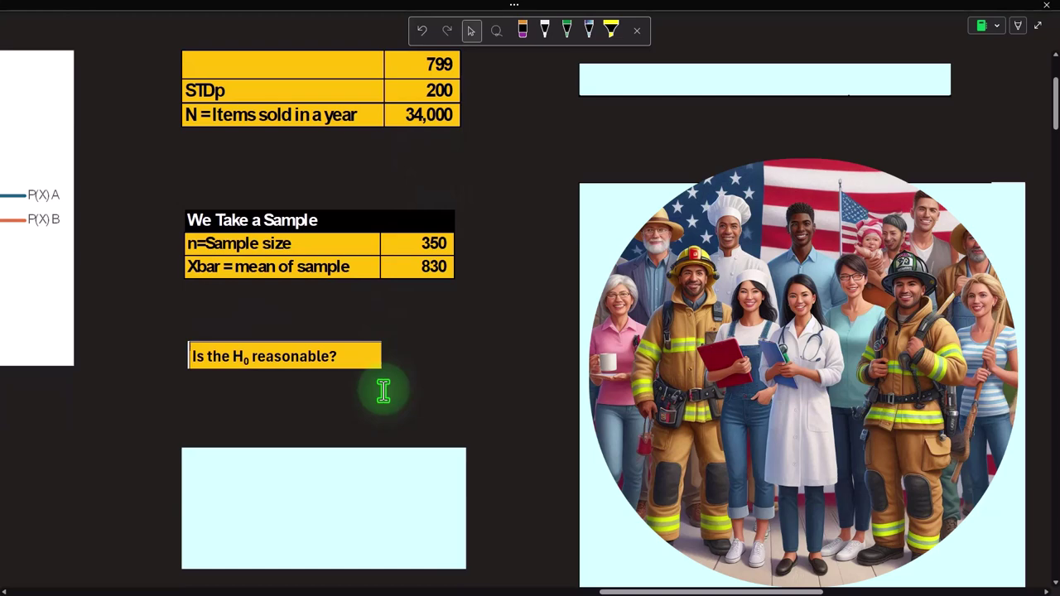
pyautogui.scroll(-2, 384, 392)
pyautogui.click(387, 398)
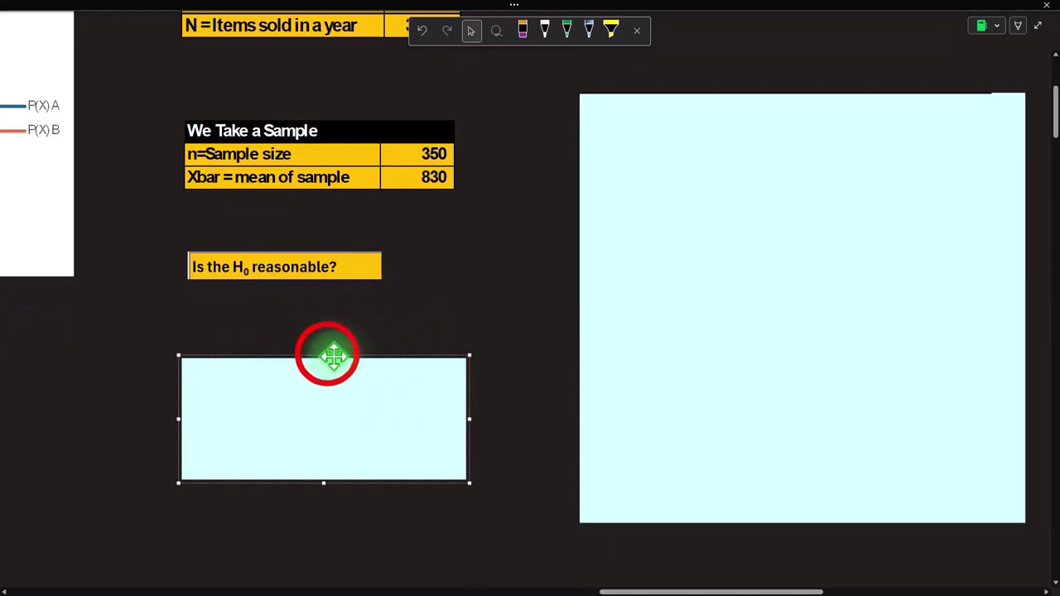
pyautogui.moveTo(331, 356); pyautogui.dragTo(332, 421)
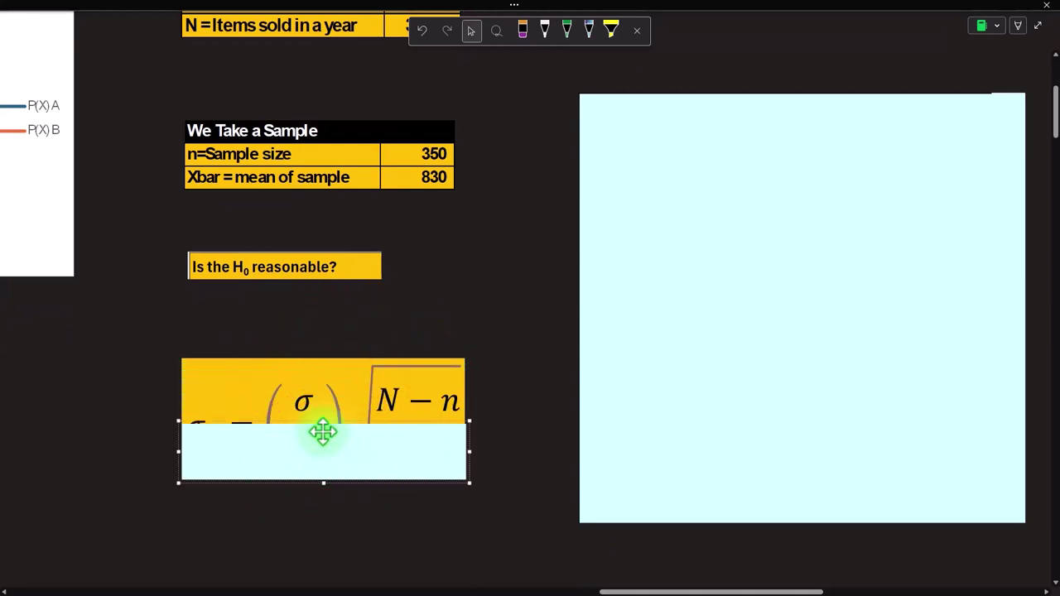
pyautogui.press('Delete')
# Step: Shrink the large cover beside the sample tables to reveal the Hypothesis Testing Method heading and the n/N correction row
pyautogui.scroll(6, 323, 431)
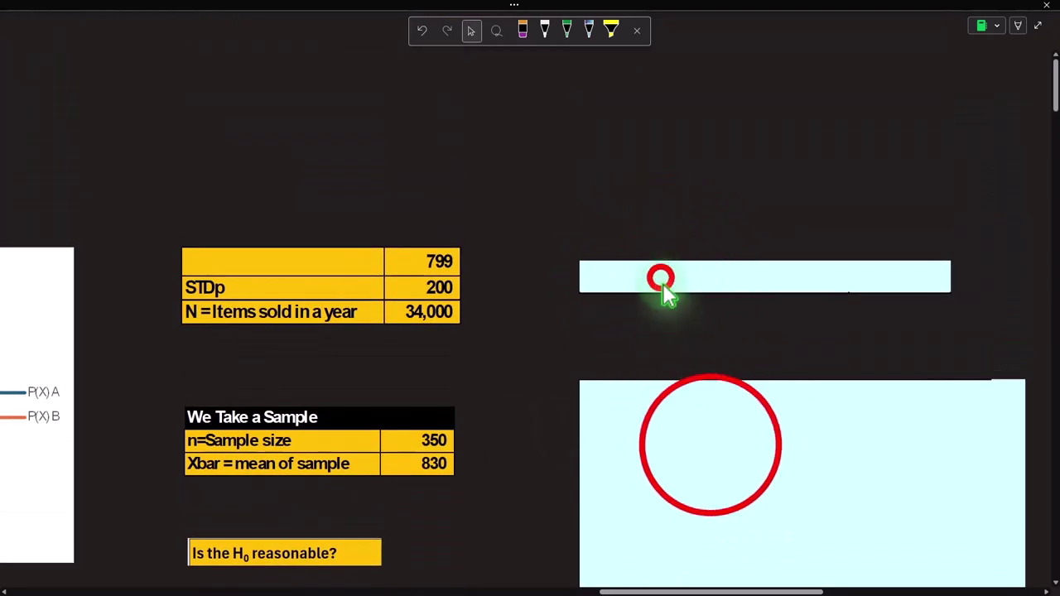
pyautogui.click(662, 280)
pyautogui.click(711, 445)
pyautogui.moveTo(748, 590); pyautogui.dragTo(781, 589)
pyautogui.click(722, 402)
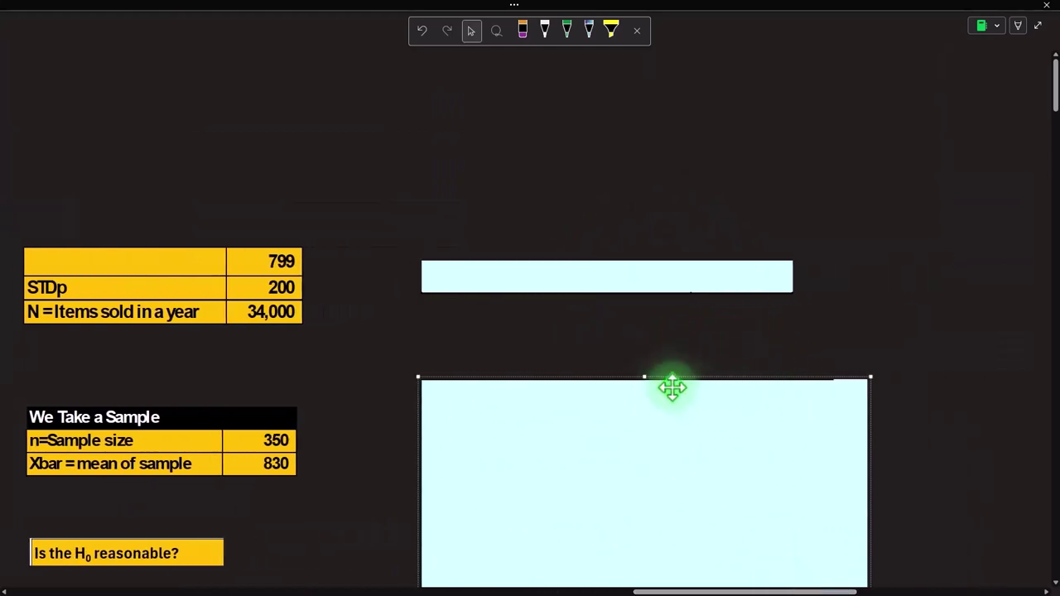
pyautogui.click(645, 380)
pyautogui.moveTo(644, 382); pyautogui.dragTo(645, 448)
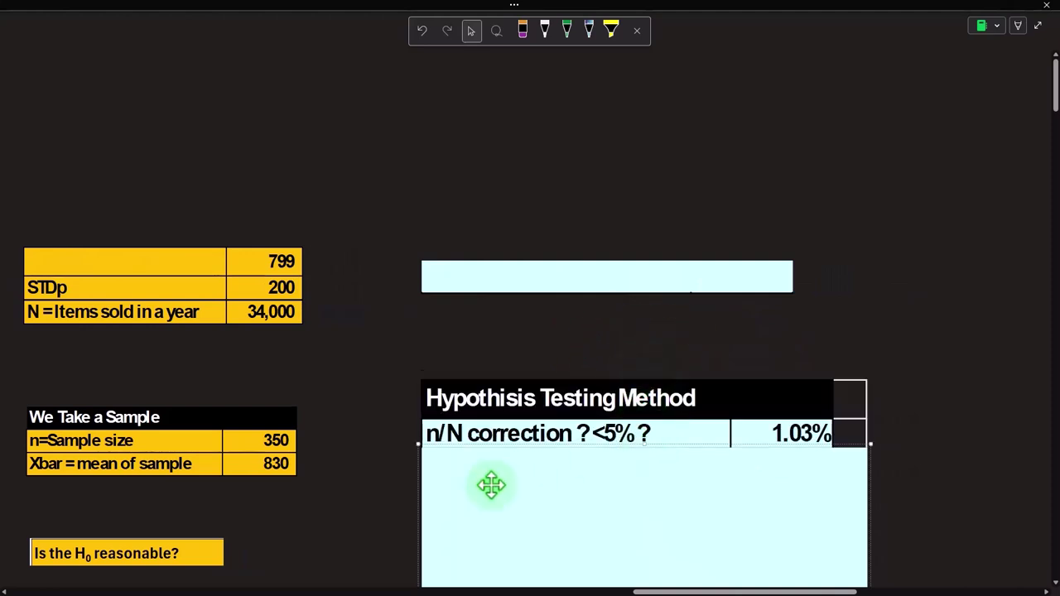
# Step: Reveal the σXbar standard error row of the hypothesis table, adjusting the cover so the alpha row below stays hidden
pyautogui.scroll(-3, 490, 485)
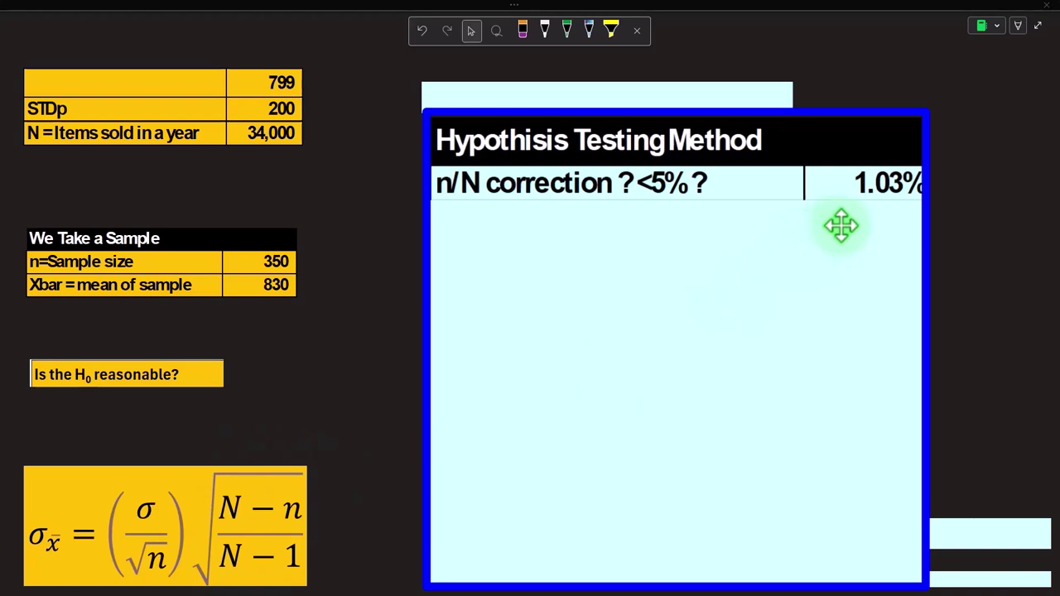
pyautogui.click(867, 224)
pyautogui.click(689, 187)
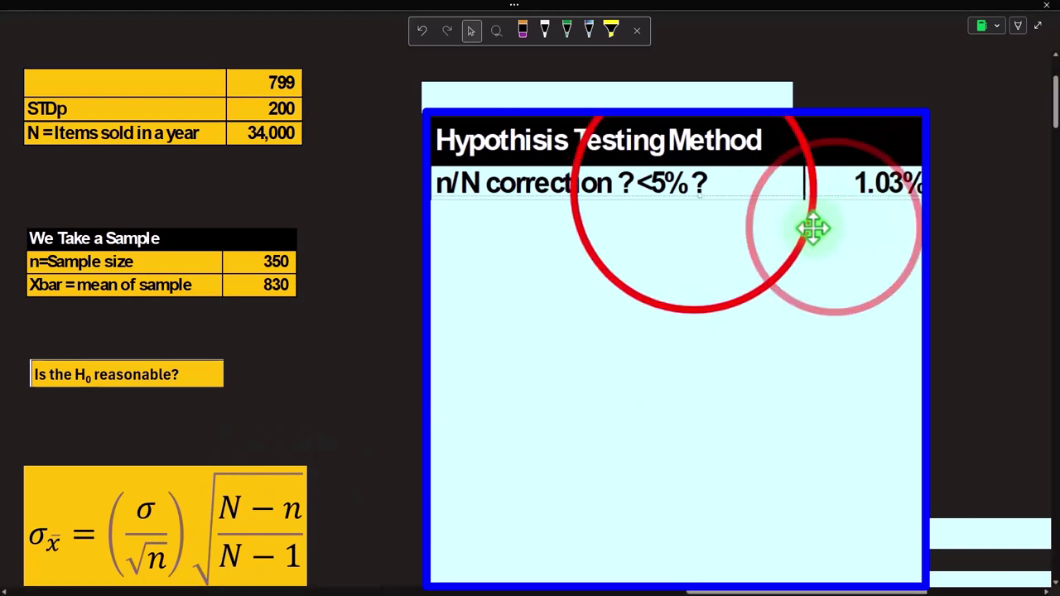
pyautogui.click(692, 192)
pyautogui.click(686, 299)
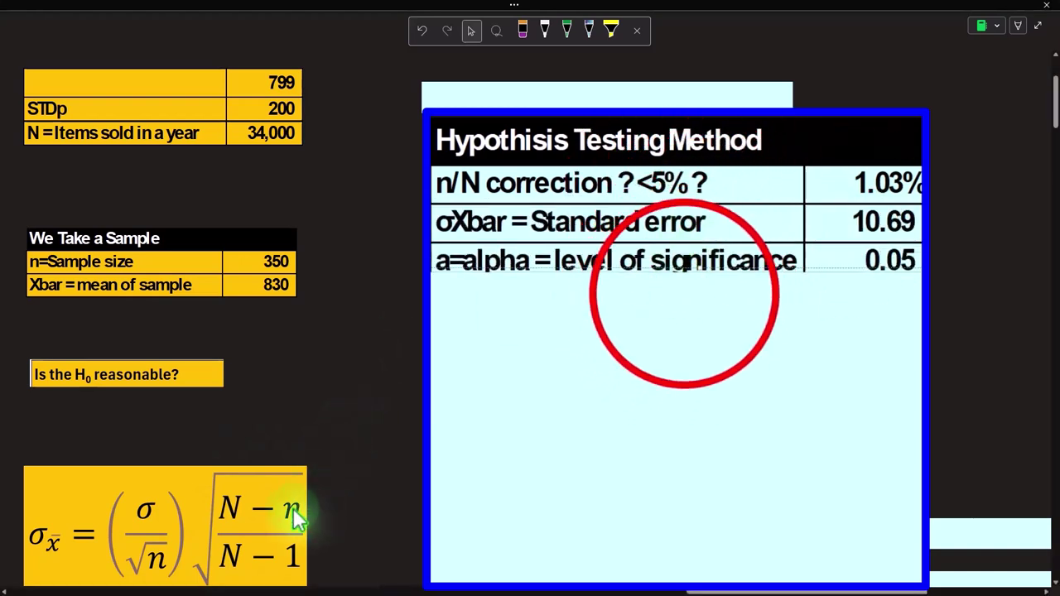
pyautogui.click(693, 275)
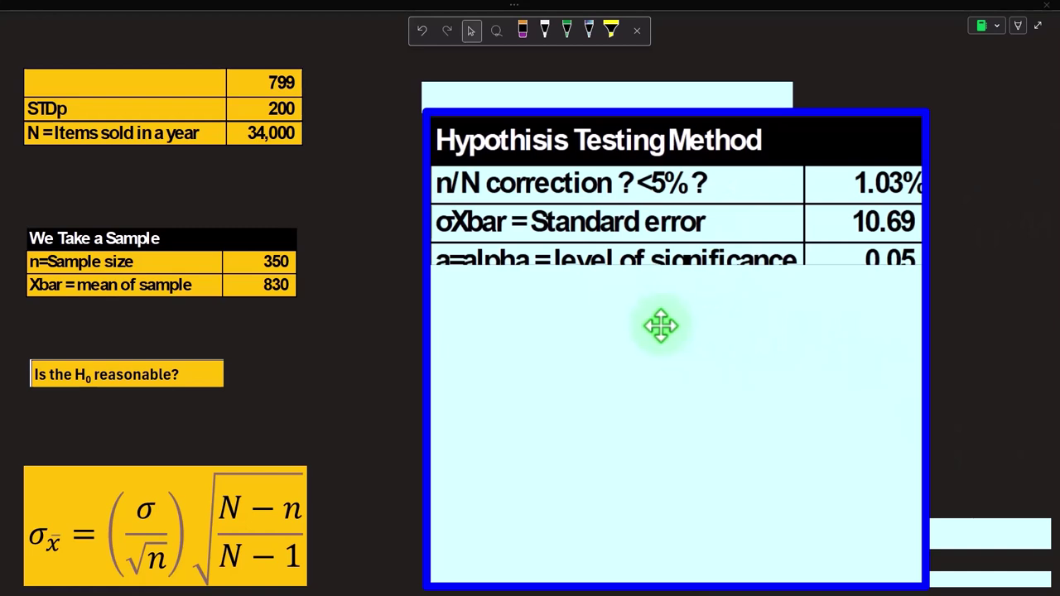
pyautogui.click(755, 272)
pyautogui.click(754, 272)
pyautogui.click(704, 262)
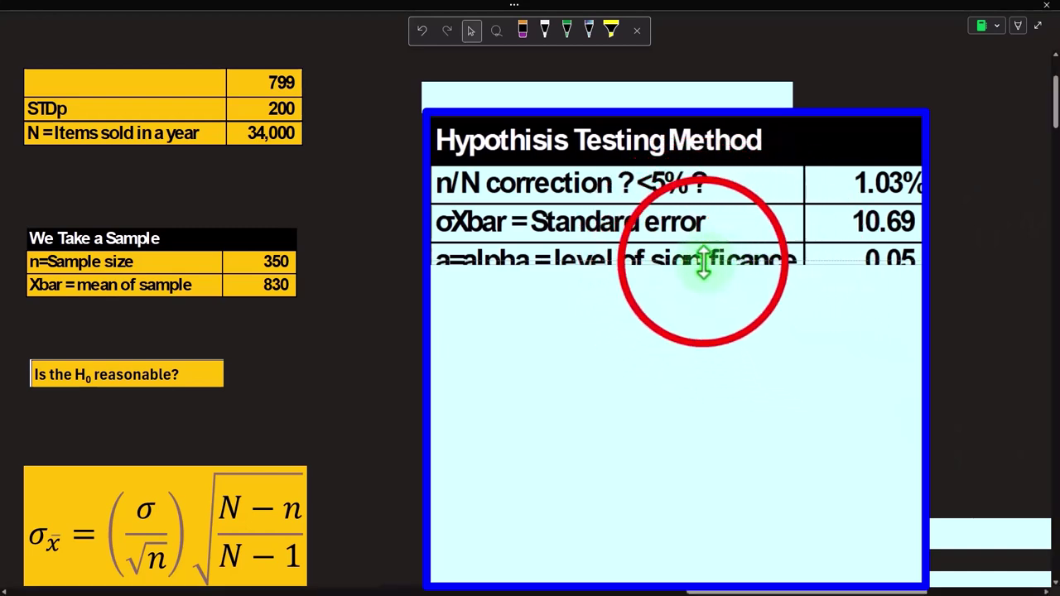
pyautogui.moveTo(703, 264); pyautogui.dragTo(704, 247)
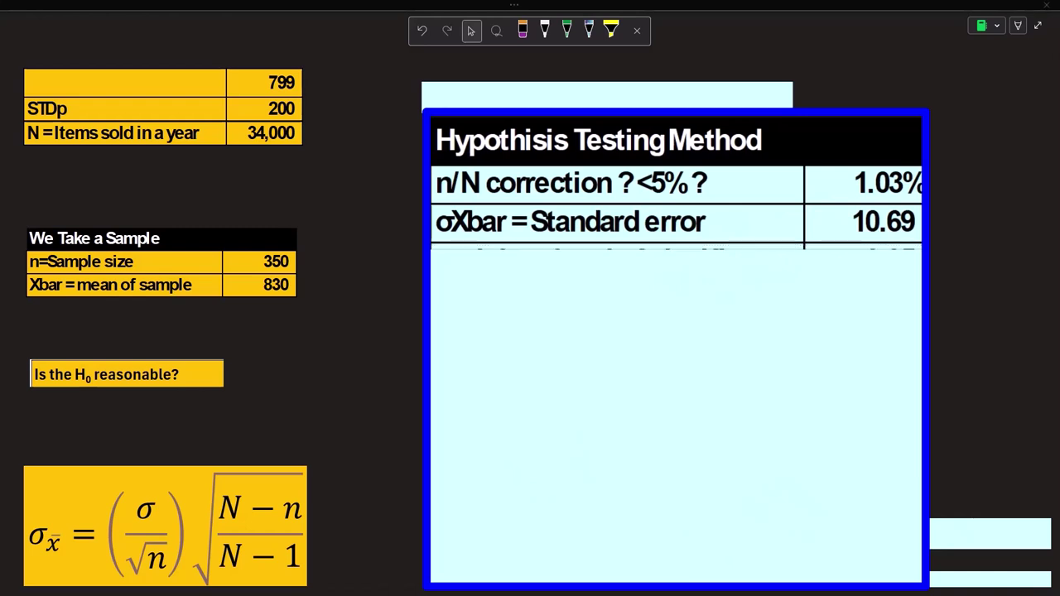
# Step: Put the calculator away and uncover the sampling error row above the Hypothesis Testing Method table
pyautogui.moveTo(662, 407); pyautogui.dragTo(599, 312)
pyautogui.click(620, 380)
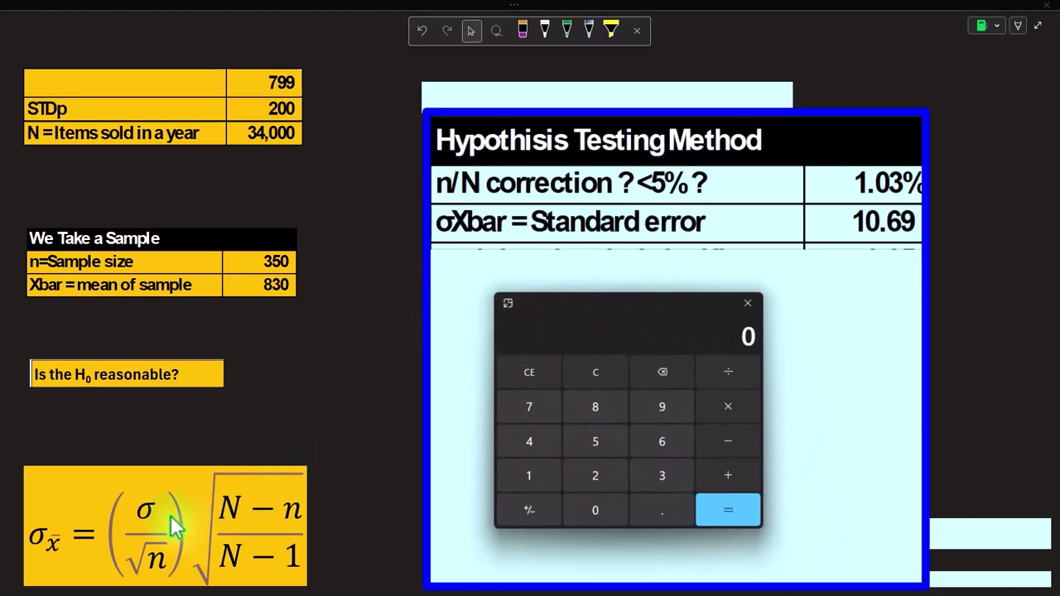
pyautogui.hotkey('alt', 'F4')
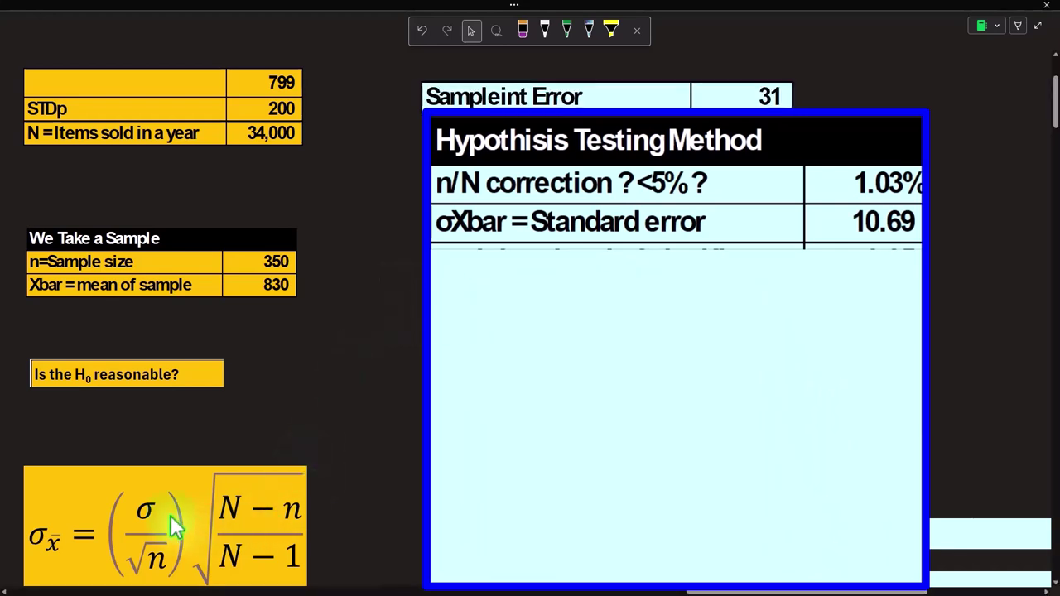
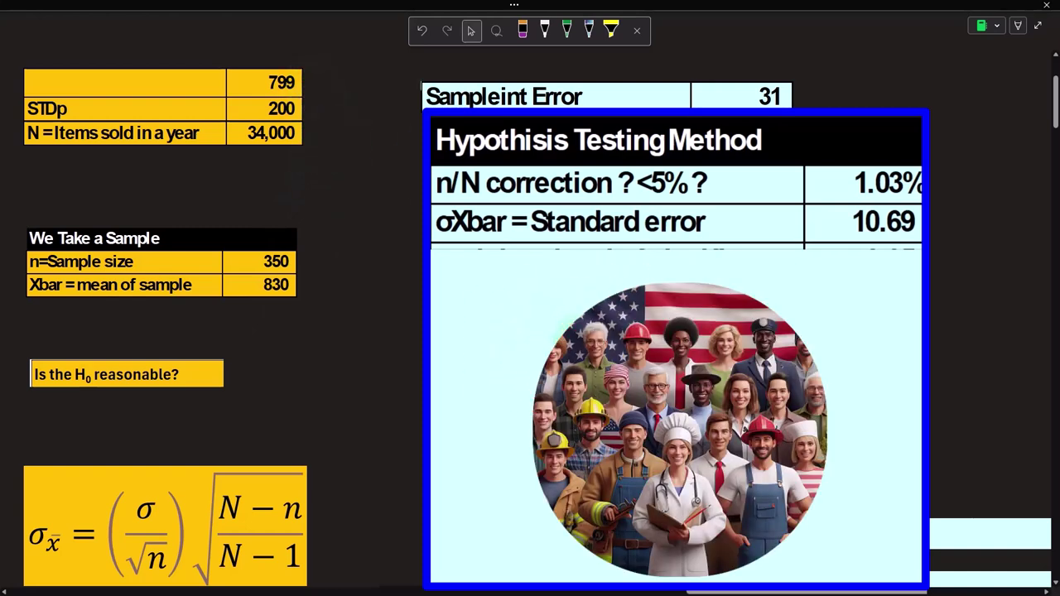
# Step: Reveal the alpha level of significance row and the confidence level row in the hypothesis table
pyautogui.click(697, 246)
pyautogui.moveTo(696, 245); pyautogui.dragTo(696, 281)
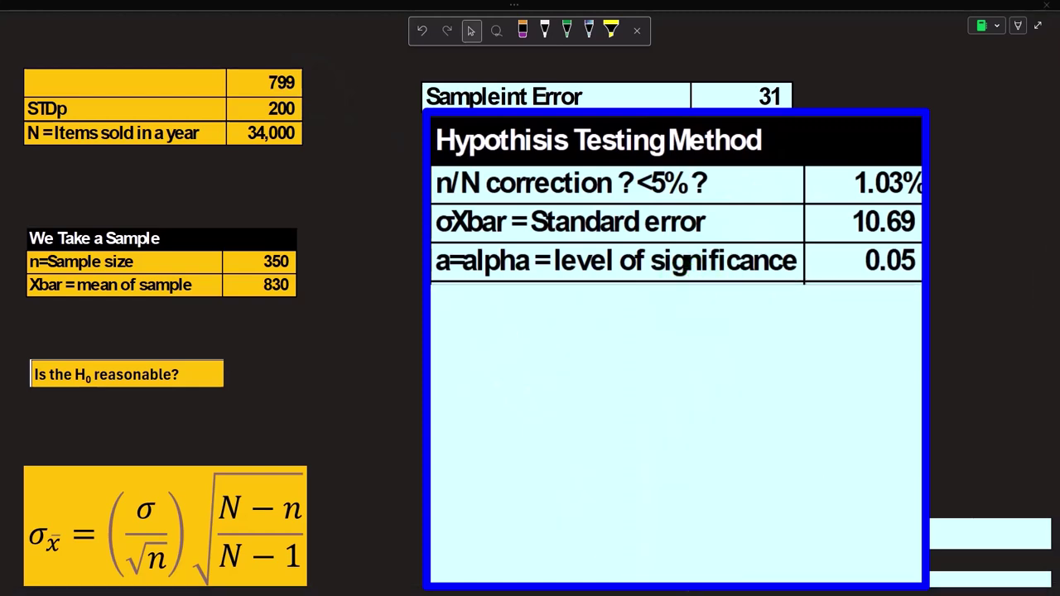
pyautogui.click(780, 375)
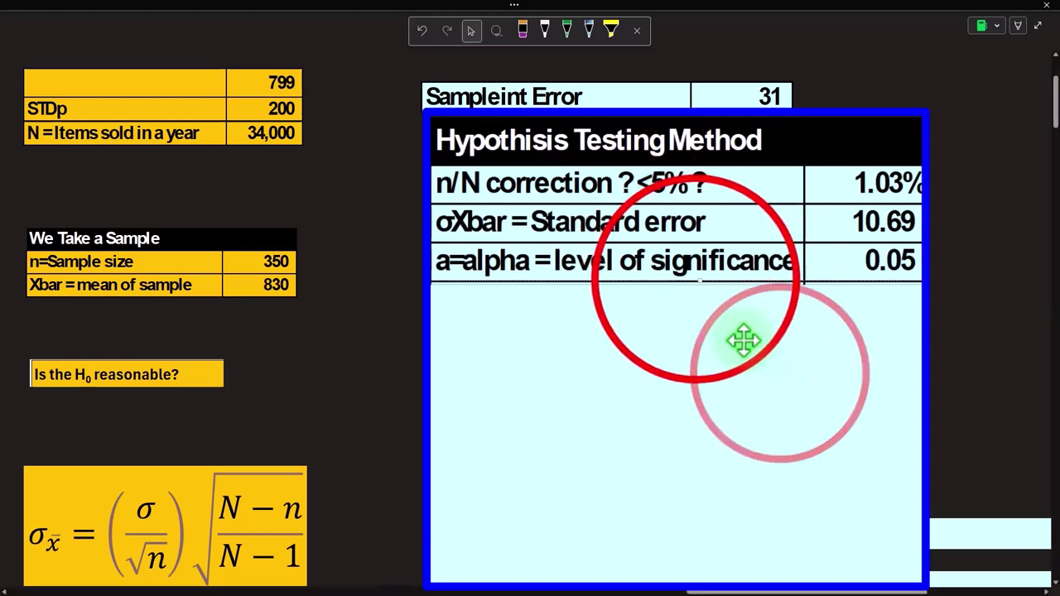
pyautogui.click(696, 280)
pyautogui.moveTo(695, 280); pyautogui.dragTo(697, 315)
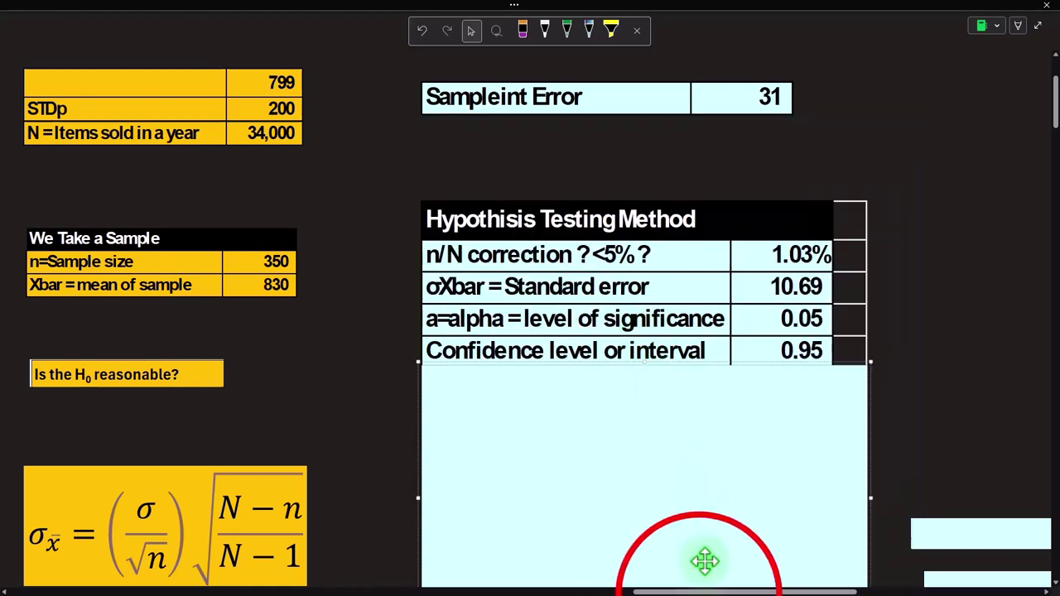
# Step: Revisit the P(X) A and P(X) B chart, and reveal the Alpha / 2 per side and z rows of the hypothesis table
pyautogui.moveTo(701, 592); pyautogui.dragTo(527, 591)
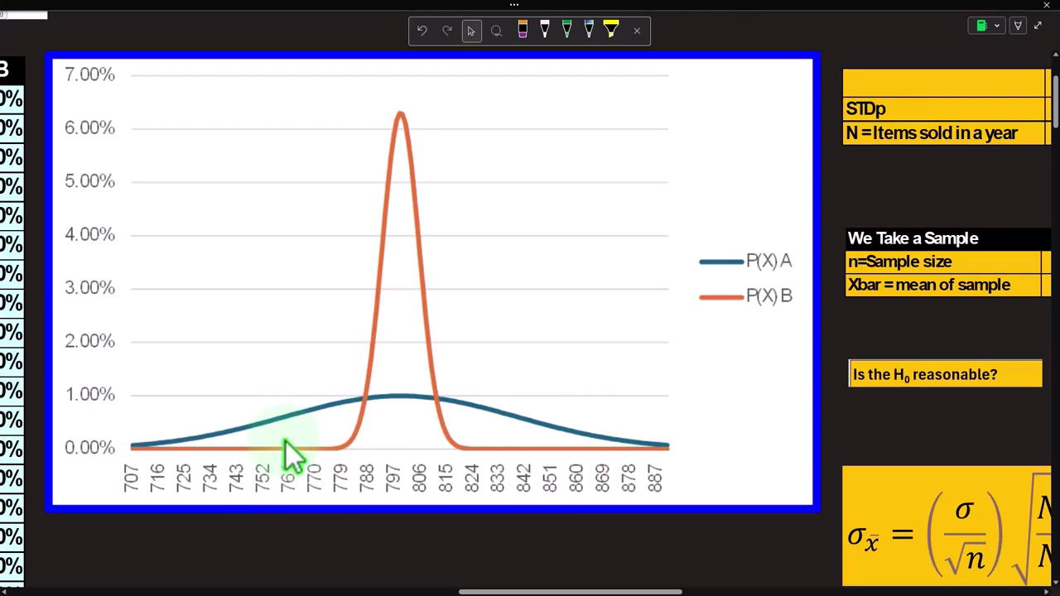
pyautogui.moveTo(605, 592); pyautogui.dragTo(787, 591)
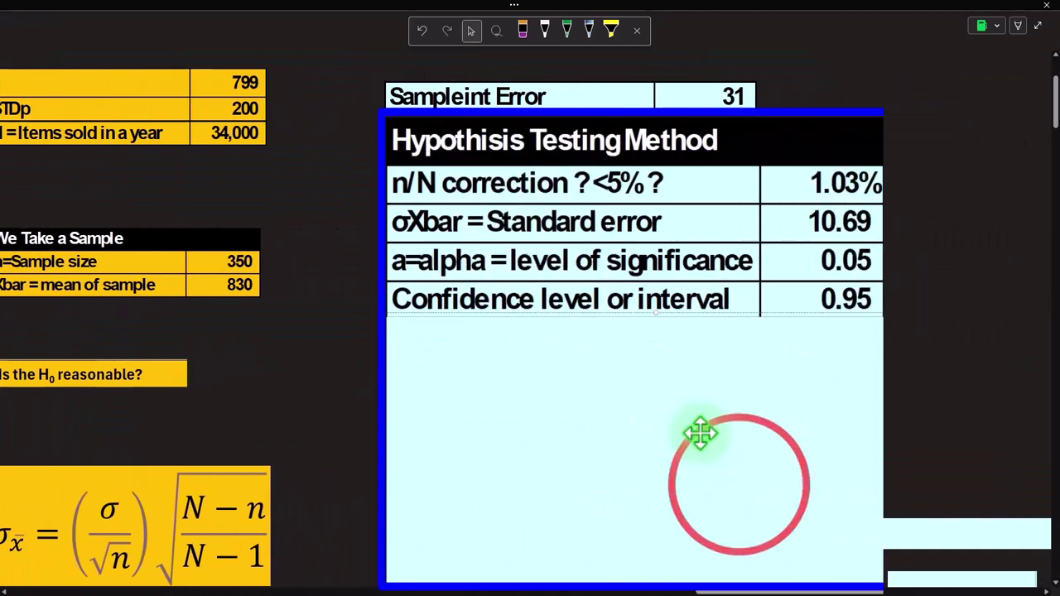
pyautogui.moveTo(653, 311); pyautogui.dragTo(654, 350)
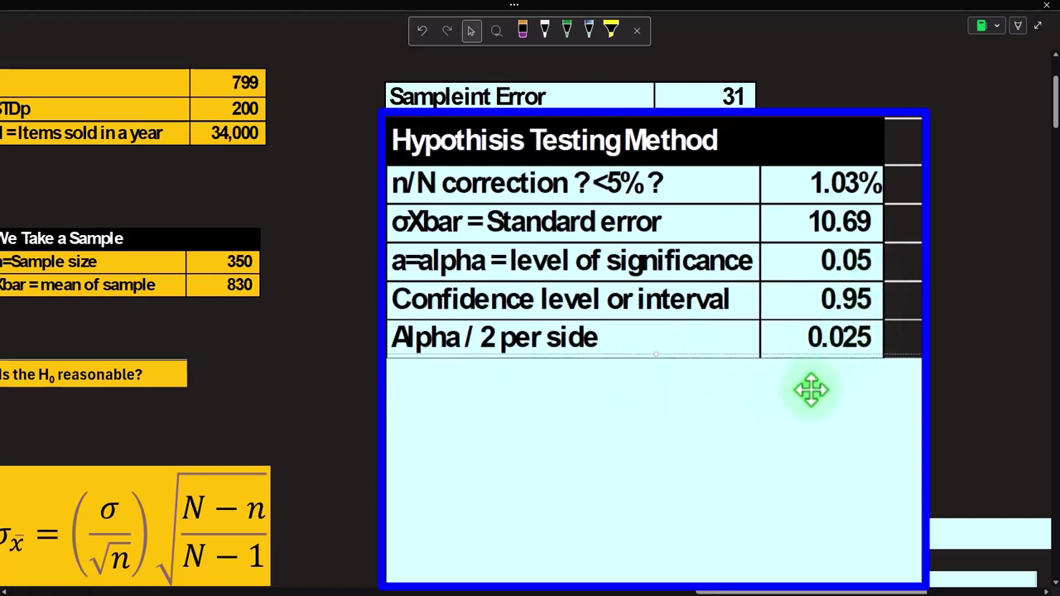
pyautogui.click(653, 356)
pyautogui.moveTo(653, 359); pyautogui.dragTo(660, 401)
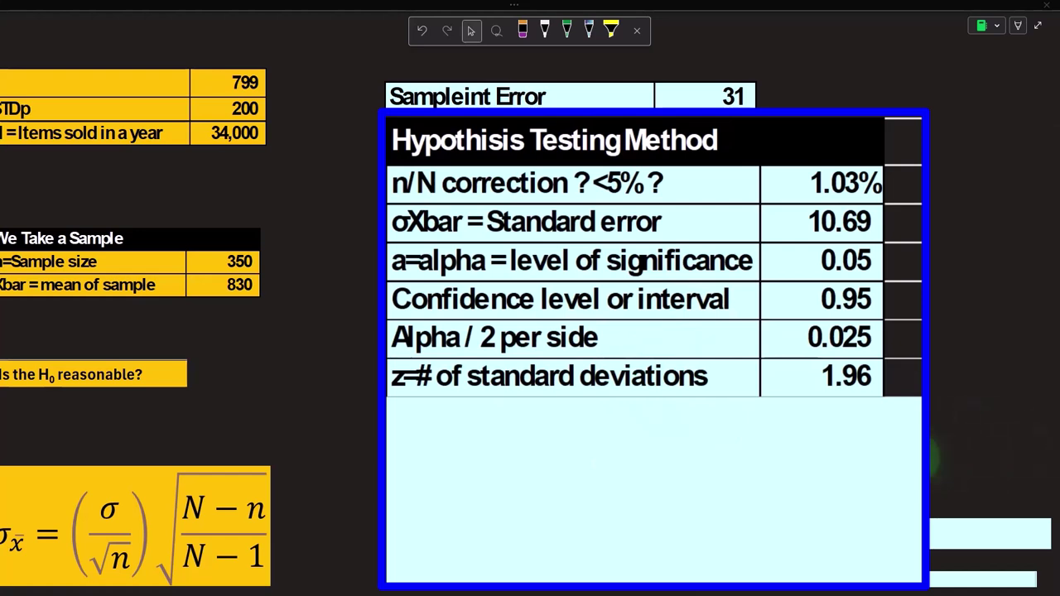
# Step: Show the NORM.S.INV(1-AF6) formula beside the z row, and reveal the Margin of error row of the hypothesis table
pyautogui.scroll(-2, 786, 439)
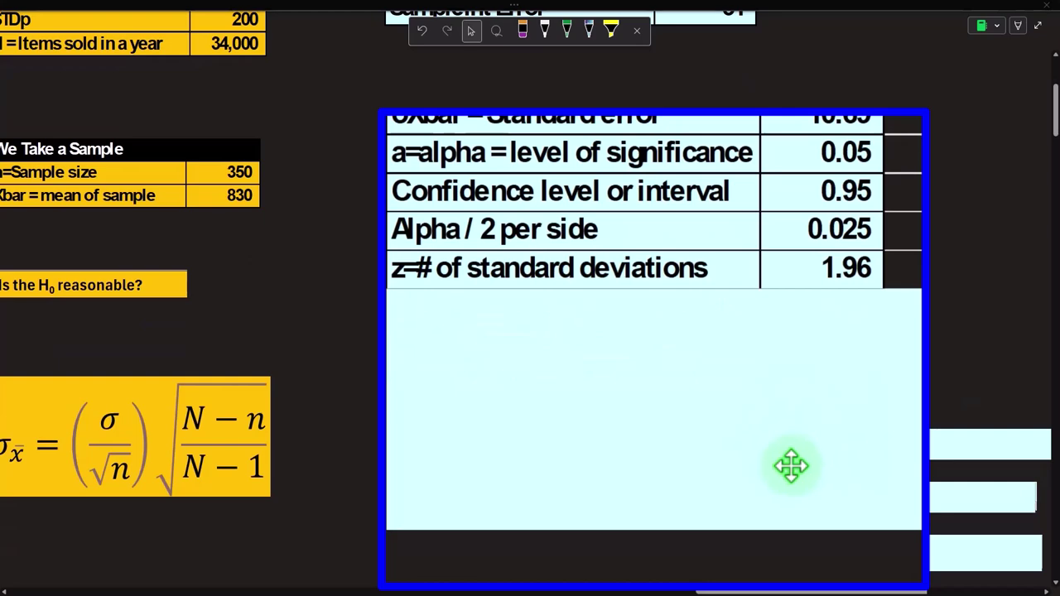
pyautogui.scroll(2, 791, 465)
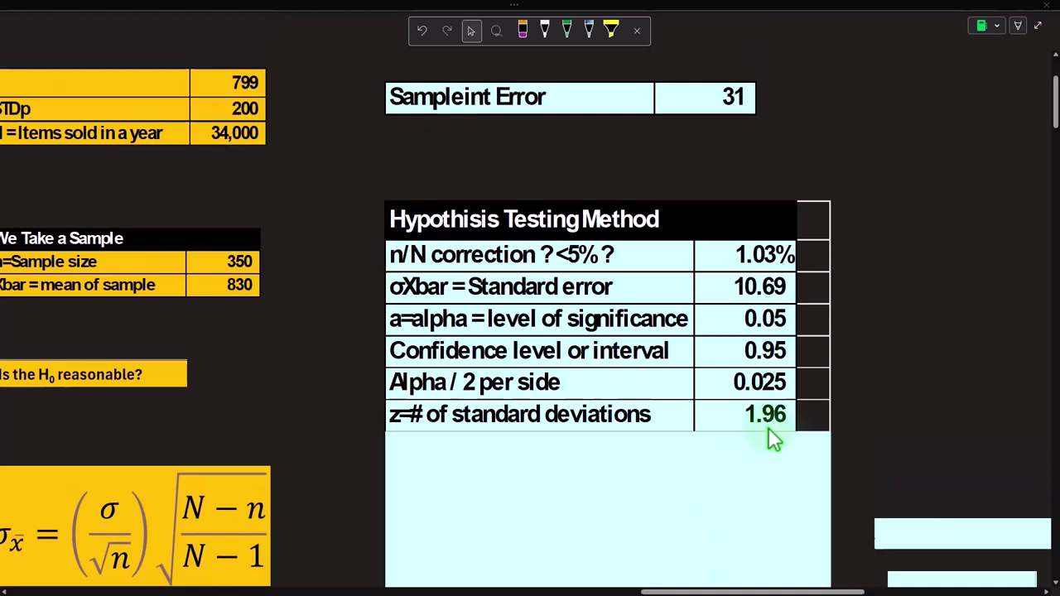
pyautogui.hscroll(2, 769, 434)
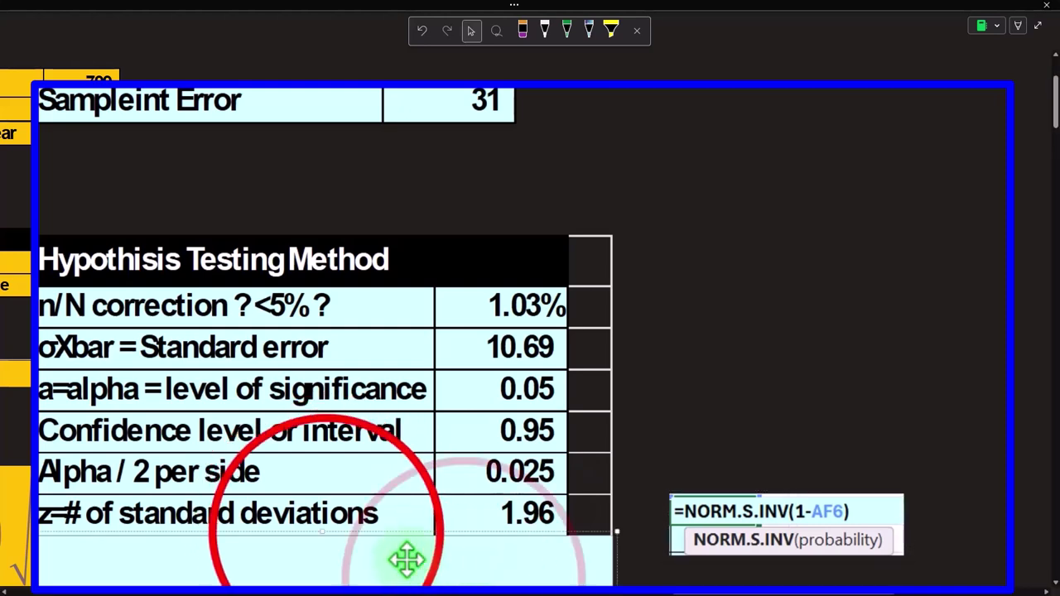
pyautogui.moveTo(327, 532); pyautogui.dragTo(325, 570)
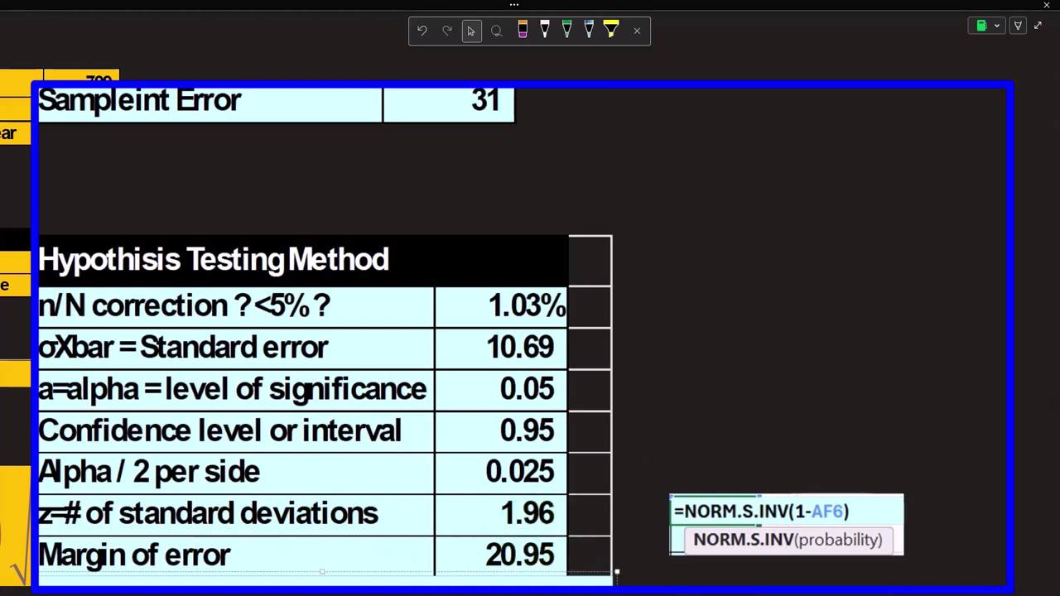
# Step: Bring up the calculator beside the hypothesis table and multiply 10.69 by 1.96 to check the margin of error
pyautogui.moveTo(1059, 217); pyautogui.dragTo(893, 117)
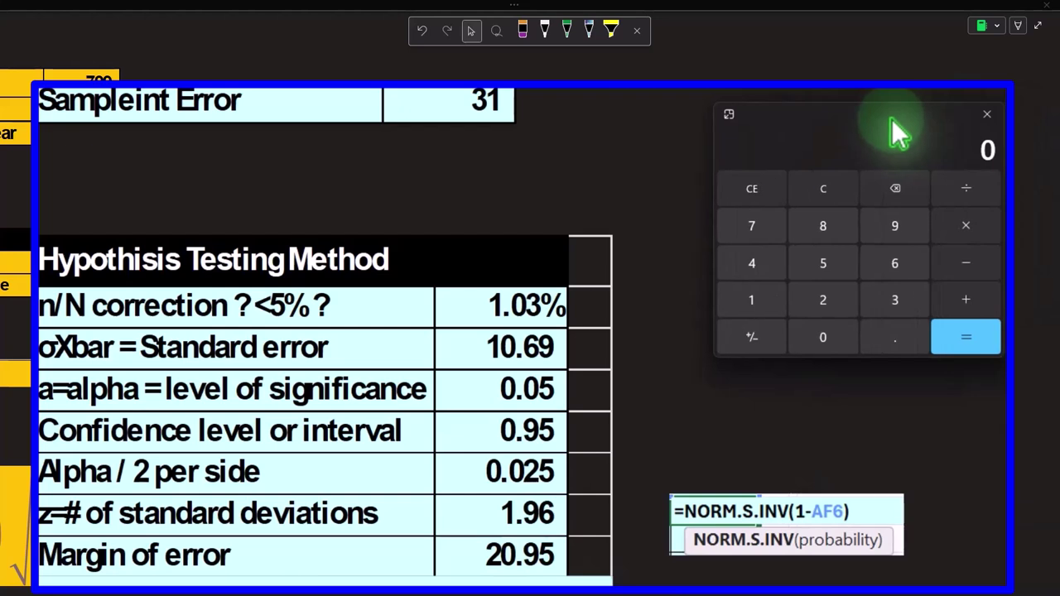
pyautogui.click(832, 192)
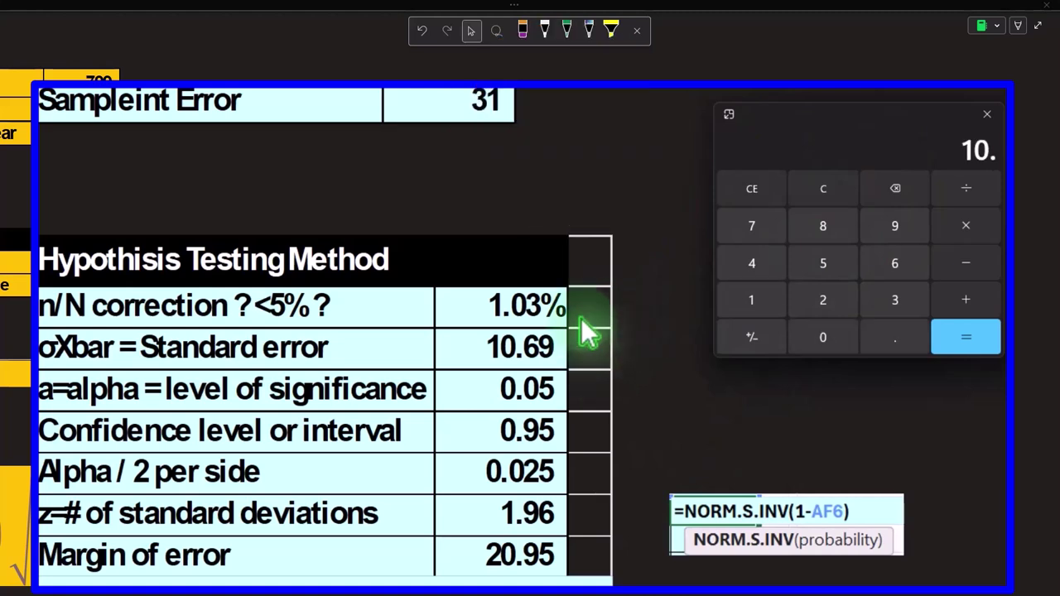
pyautogui.write('69')
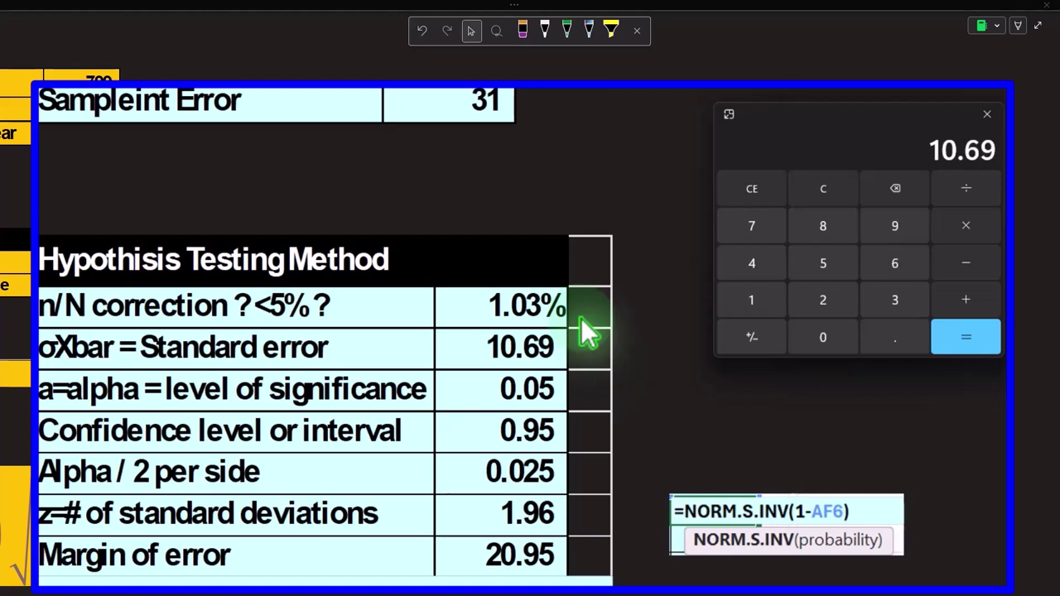
pyautogui.write('1.')
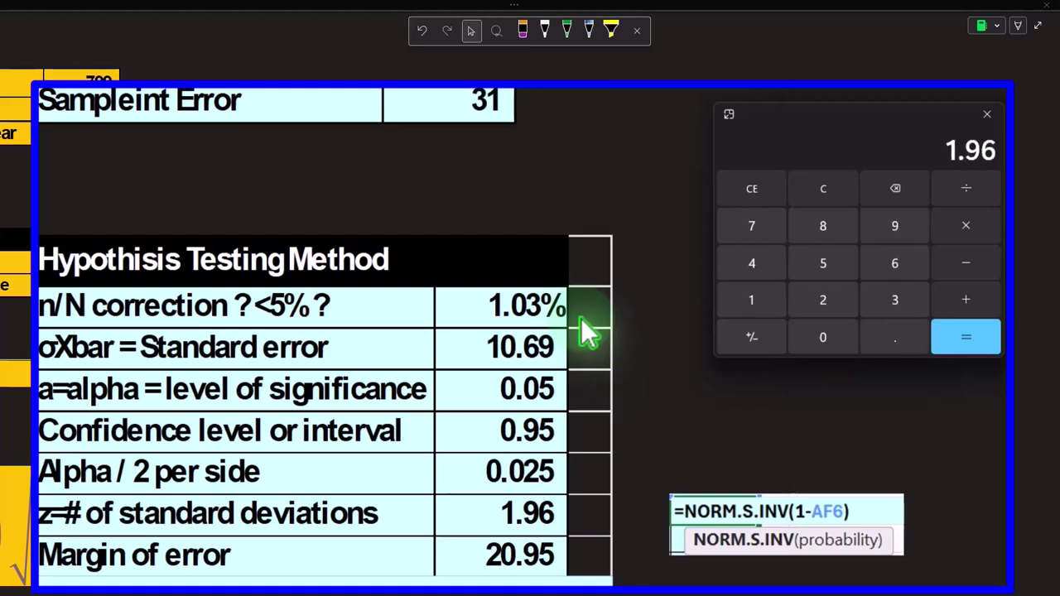
pyautogui.press('Return')
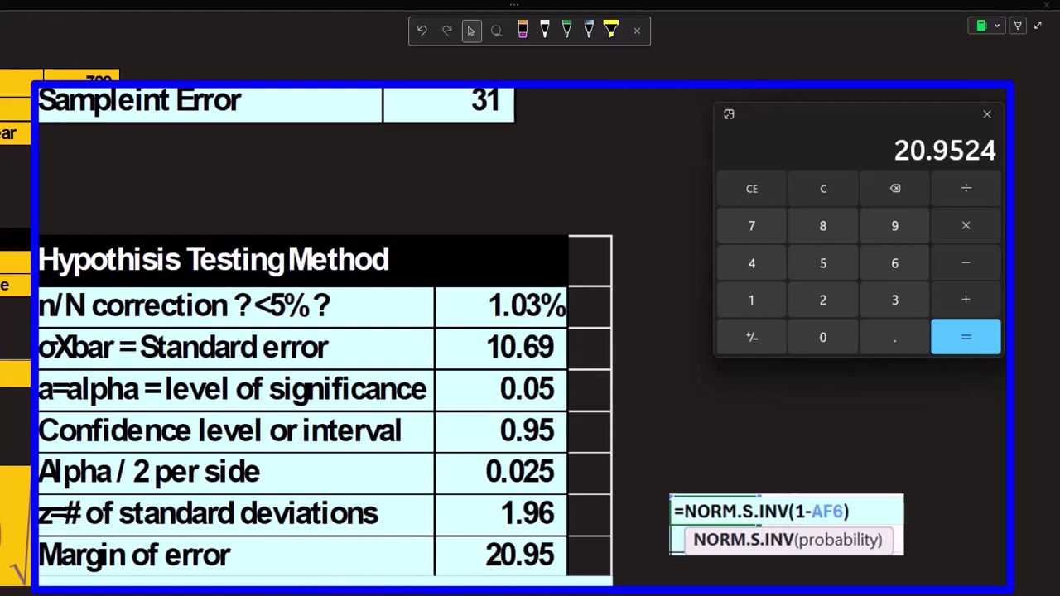
# Step: Uncover the Lower Xbar row of the hypothesis table
pyautogui.scroll(-1, 323, 332)
pyautogui.click(308, 508)
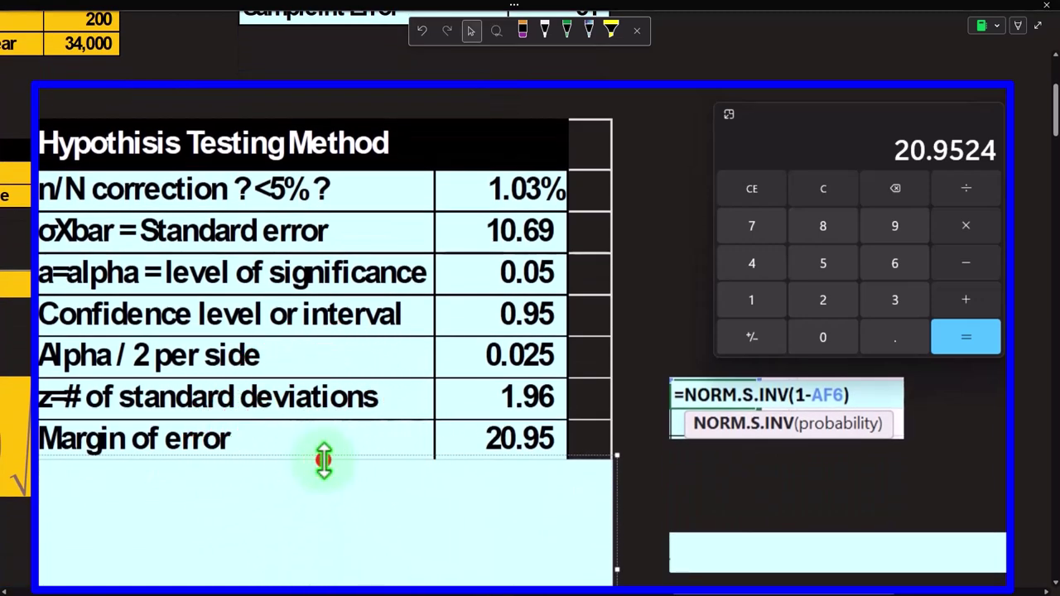
pyautogui.moveTo(324, 461); pyautogui.dragTo(319, 505)
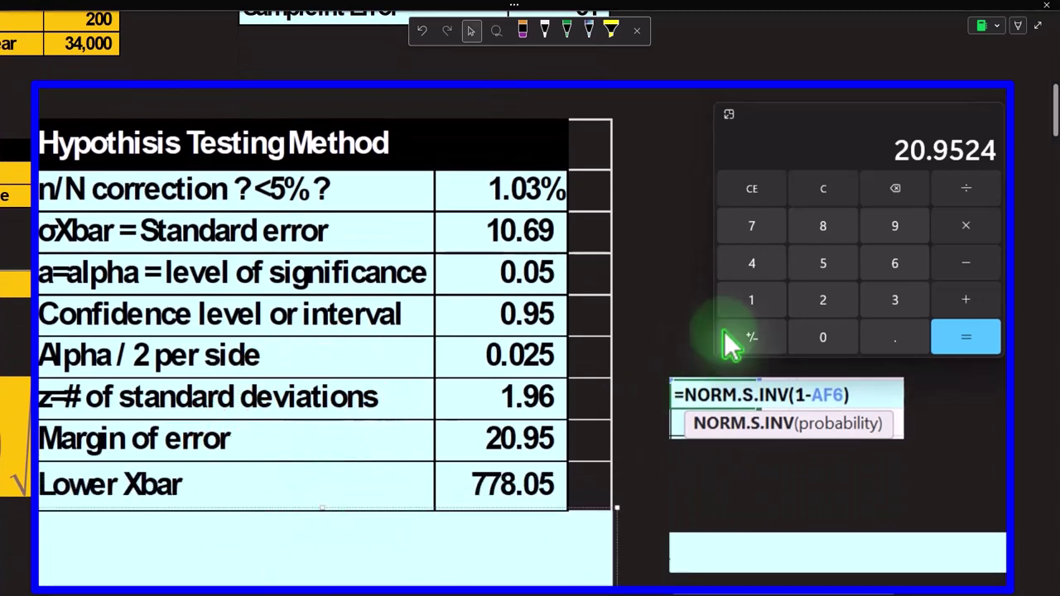
# Step: Clear the calculator and subtract the 20.95 margin of error from 799 to check the Lower Xbar value
pyautogui.click(816, 200)
pyautogui.click(815, 197)
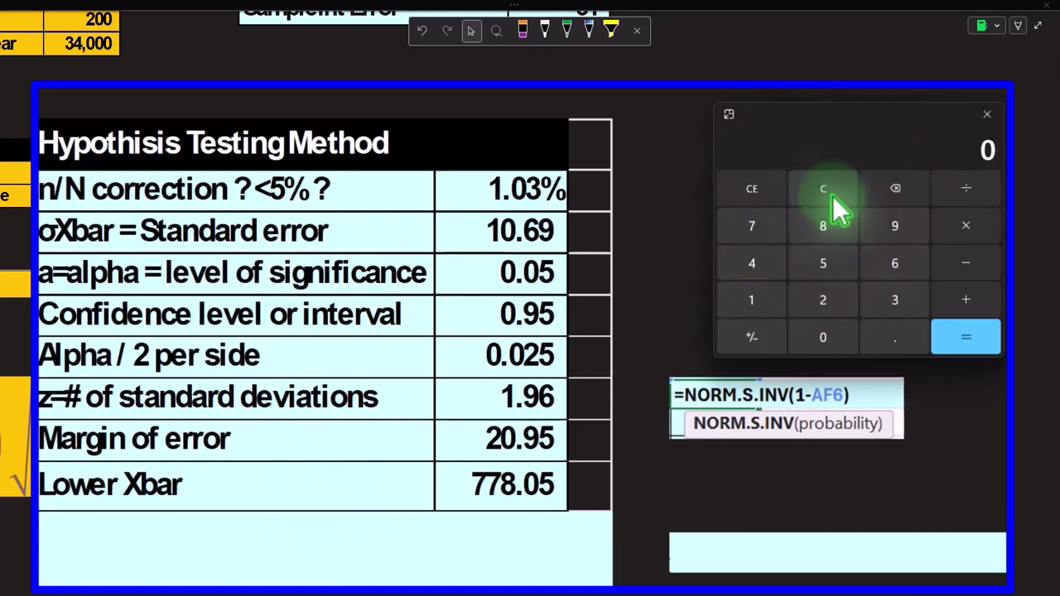
pyautogui.press('Escape')
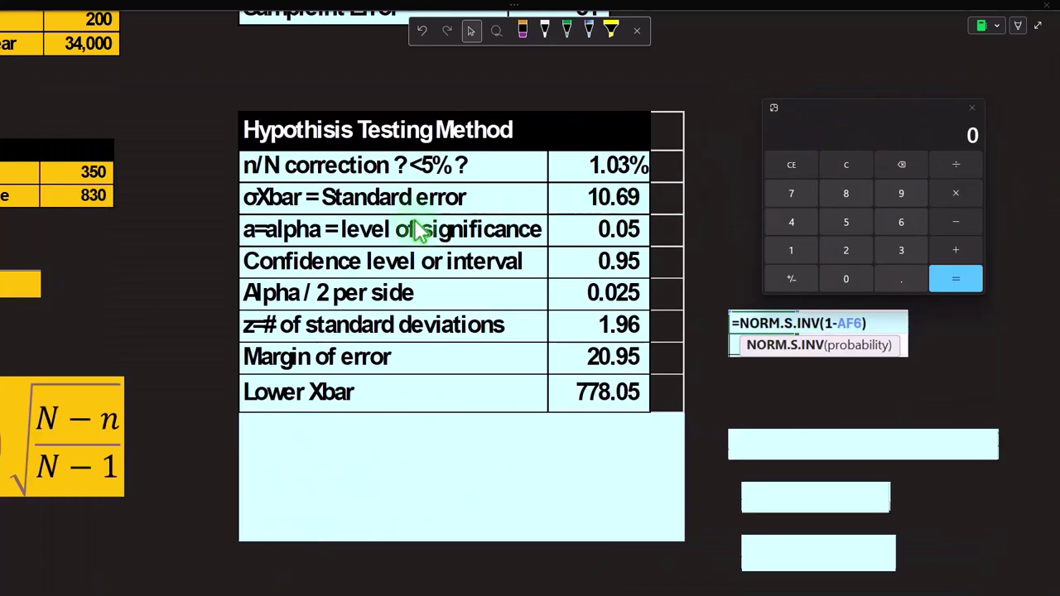
pyautogui.scroll(2, 126, 234)
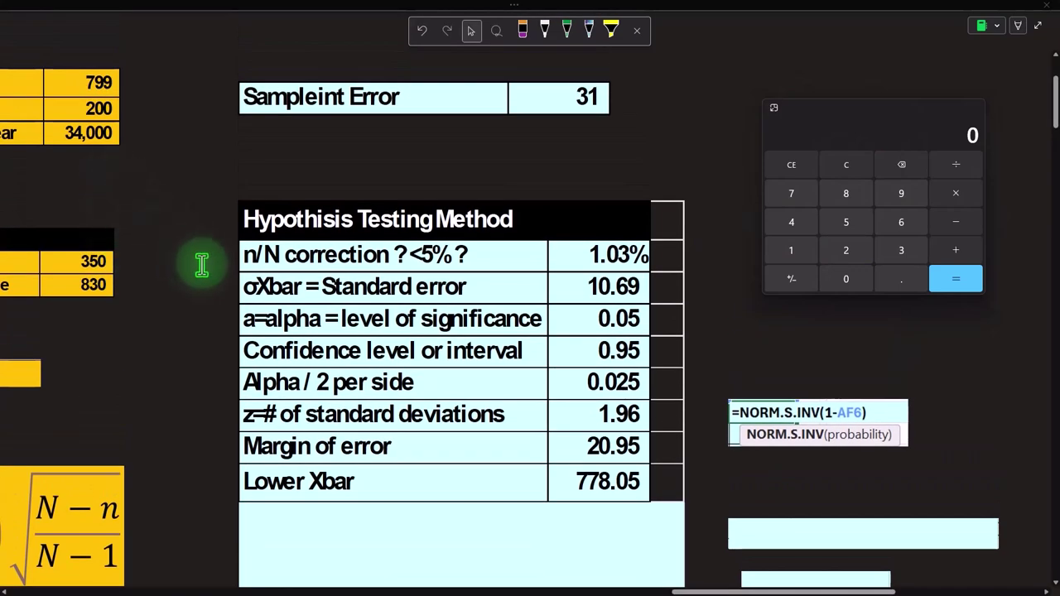
pyautogui.moveTo(698, 592); pyautogui.dragTo(663, 591)
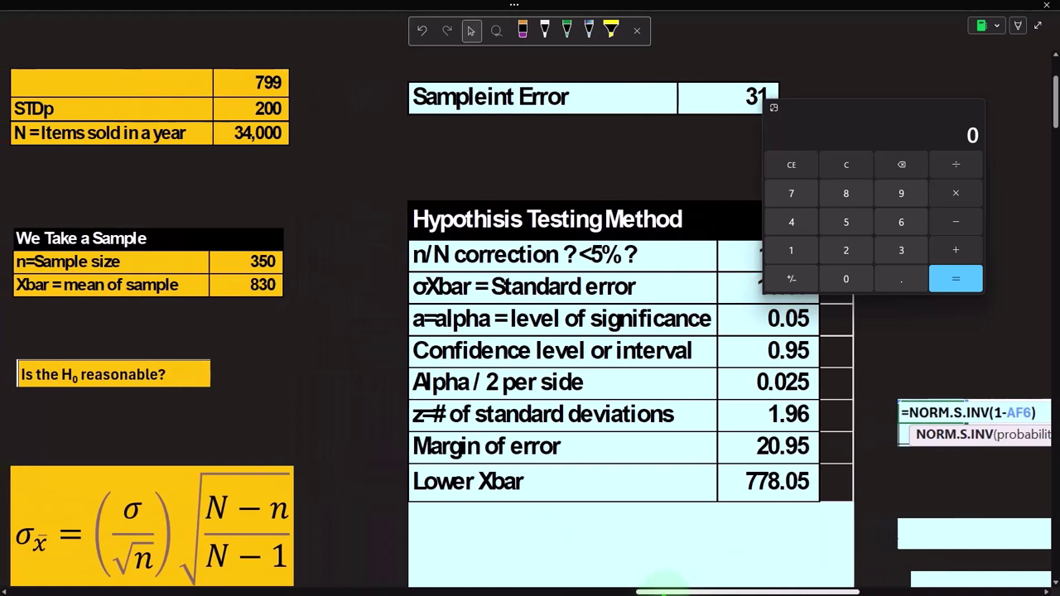
pyautogui.scroll(1, 681, 561)
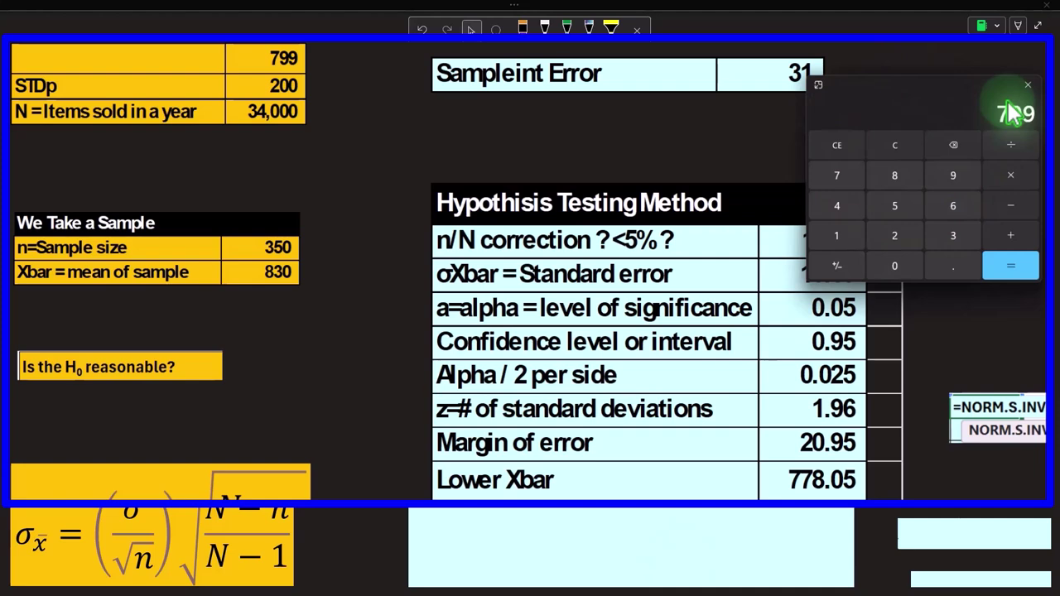
pyautogui.write('20.9')
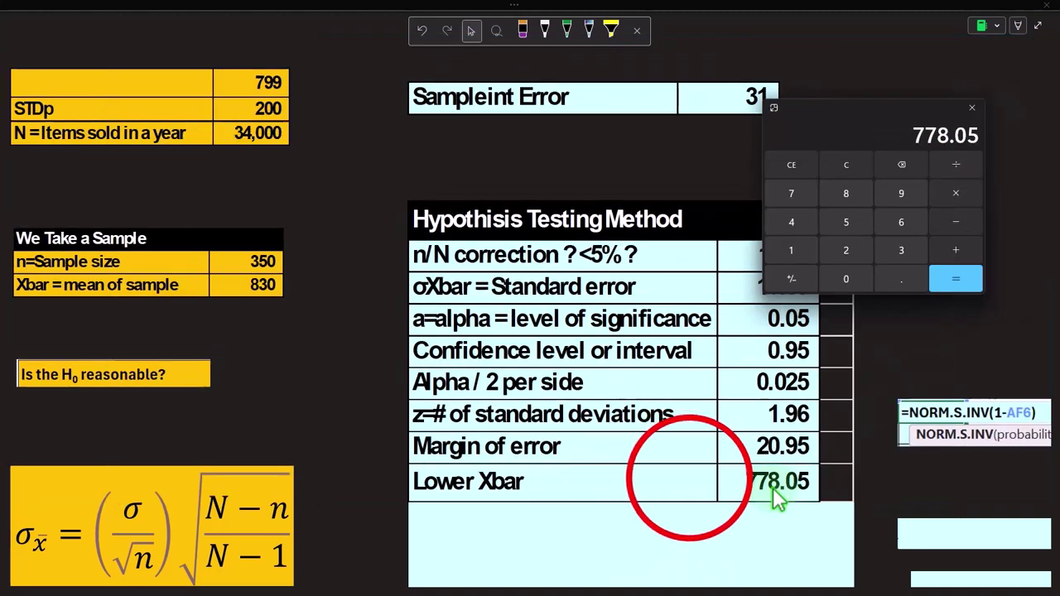
# Step: Uncover the Upper Xbar row of the hypothesis table
pyautogui.scroll(-1, 773, 488)
pyautogui.click(689, 481)
pyautogui.moveTo(634, 416); pyautogui.dragTo(635, 443)
# Step: Clear the calculator and add the 20.95 margin of error to 799 to check the Upper Xbar value
pyautogui.click(846, 165)
pyautogui.scroll(4, 602, 282)
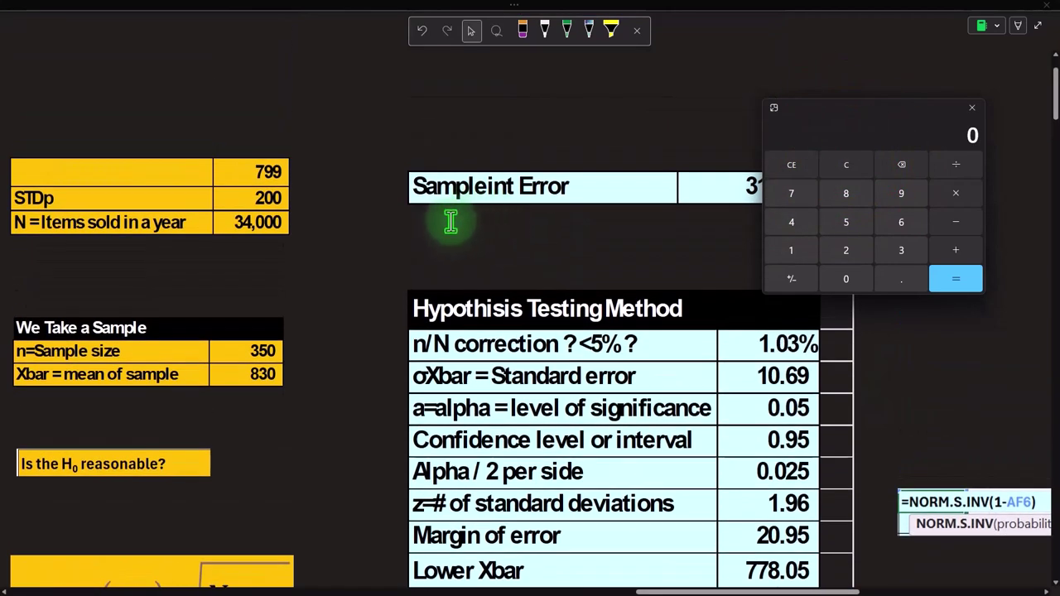
pyautogui.click(849, 168)
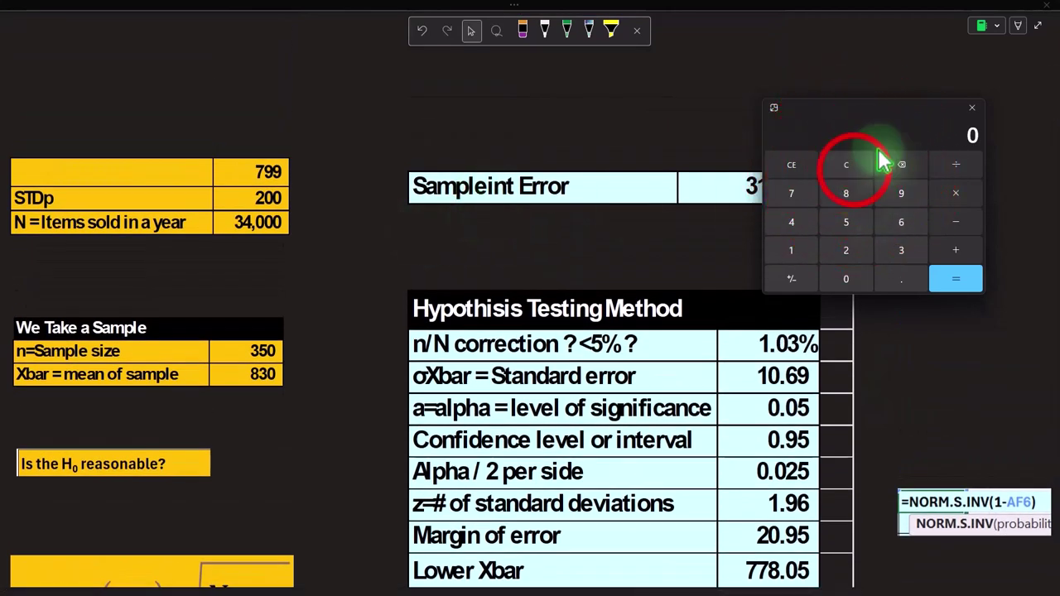
pyautogui.write('799')
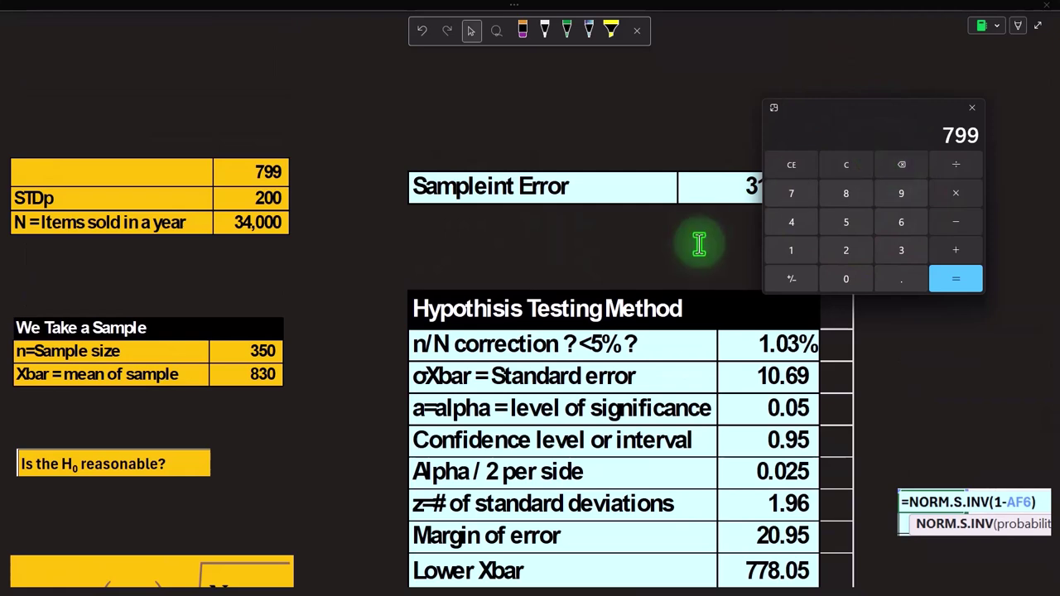
pyautogui.scroll(-2, 698, 244)
pyautogui.click(961, 247)
pyautogui.click(961, 248)
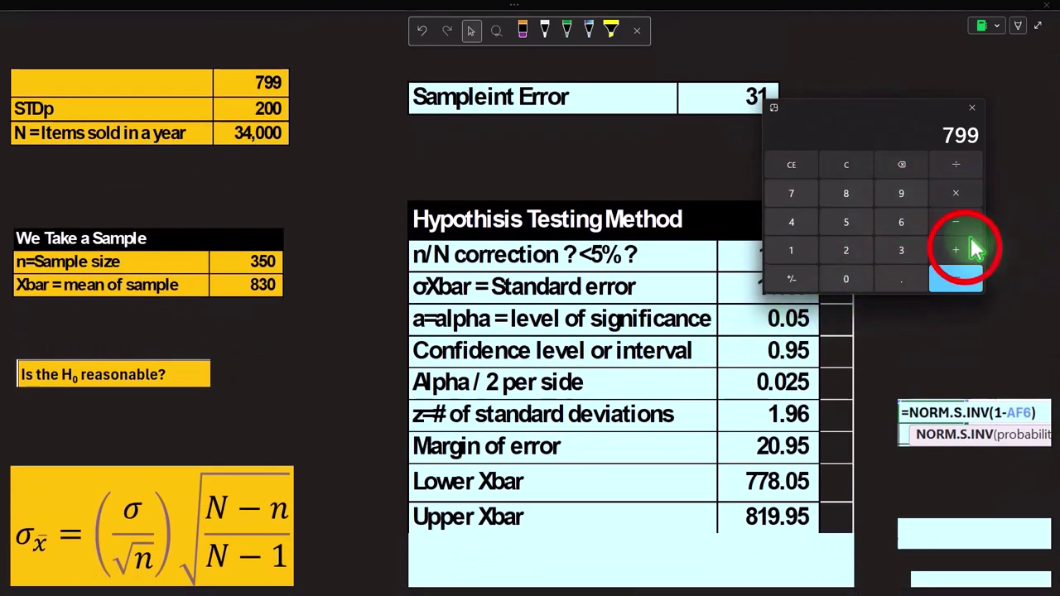
pyautogui.write('20.95')
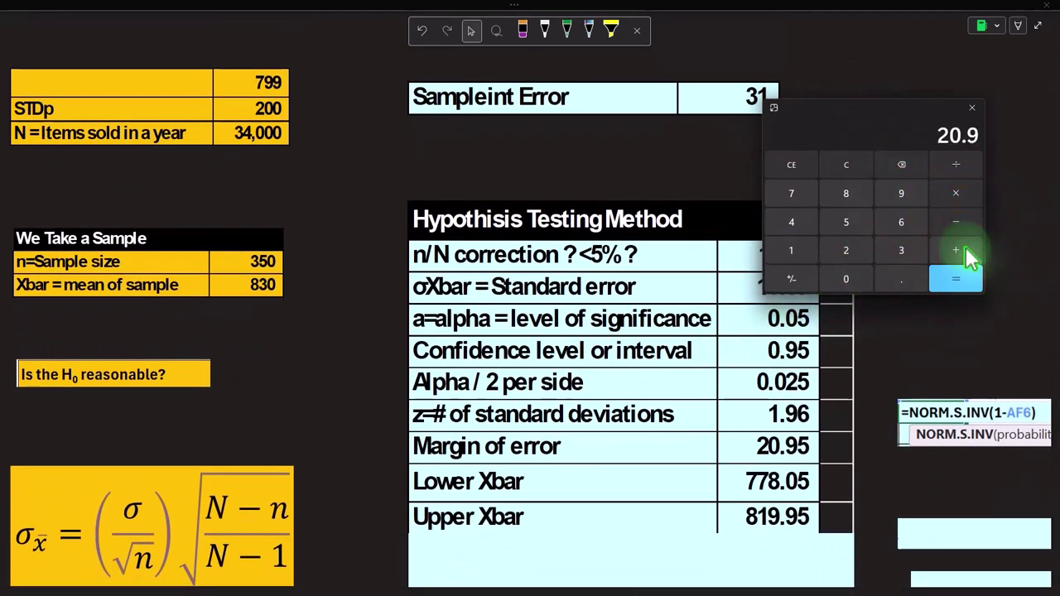
pyautogui.press('Return')
# Step: Move the calculator off the hypothesis table and uncover the Compare sample mean row
pyautogui.scroll(-1, 755, 481)
pyautogui.scroll(-1, 754, 471)
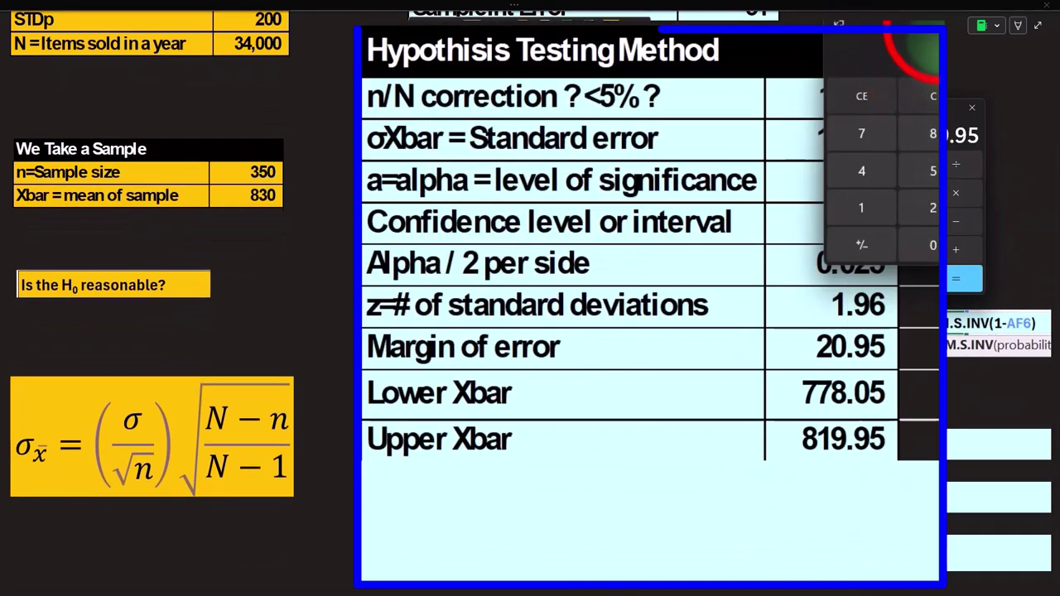
pyautogui.moveTo(852, 108); pyautogui.dragTo(1059, 159)
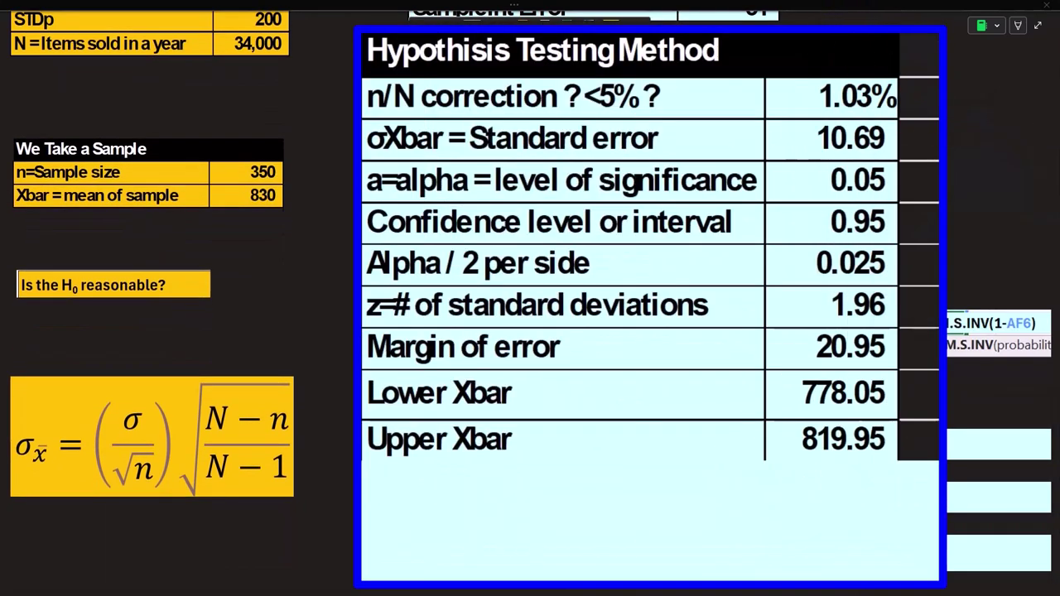
pyautogui.click(595, 489)
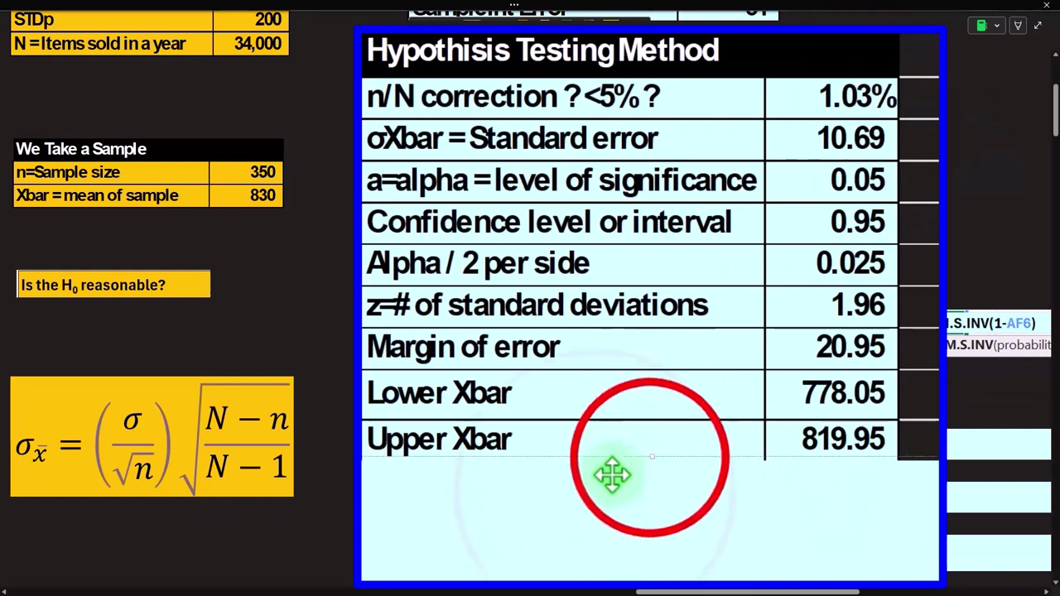
pyautogui.moveTo(651, 458); pyautogui.dragTo(652, 499)
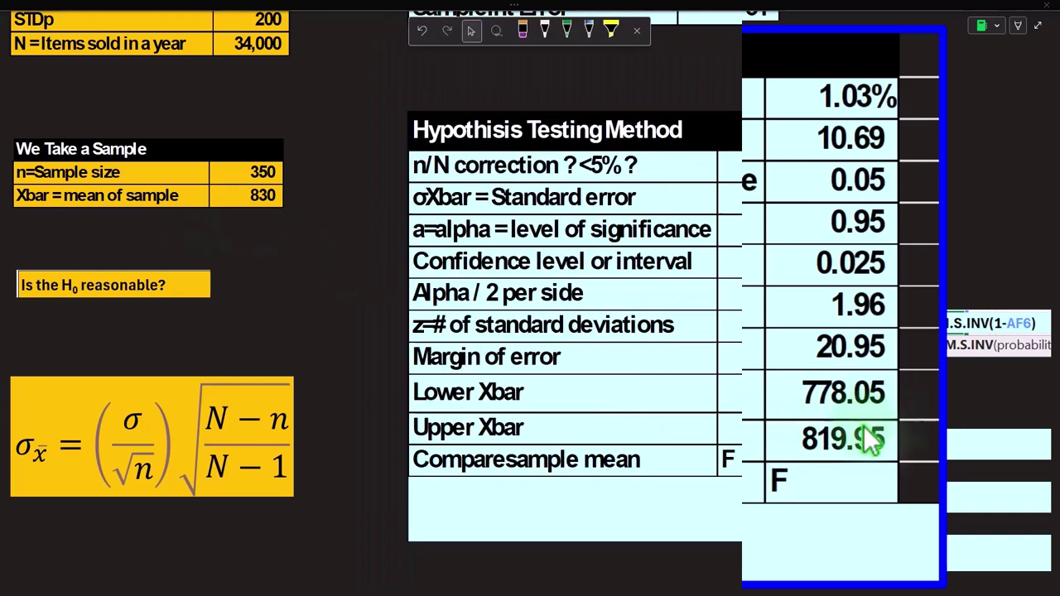
# Step: Remove the cover from the IF(AND(AC7>=AF9,AC7<=AF10),"T","F") formula and bring it into view beside the Compare sample mean row
pyautogui.scroll(2, 516, 421)
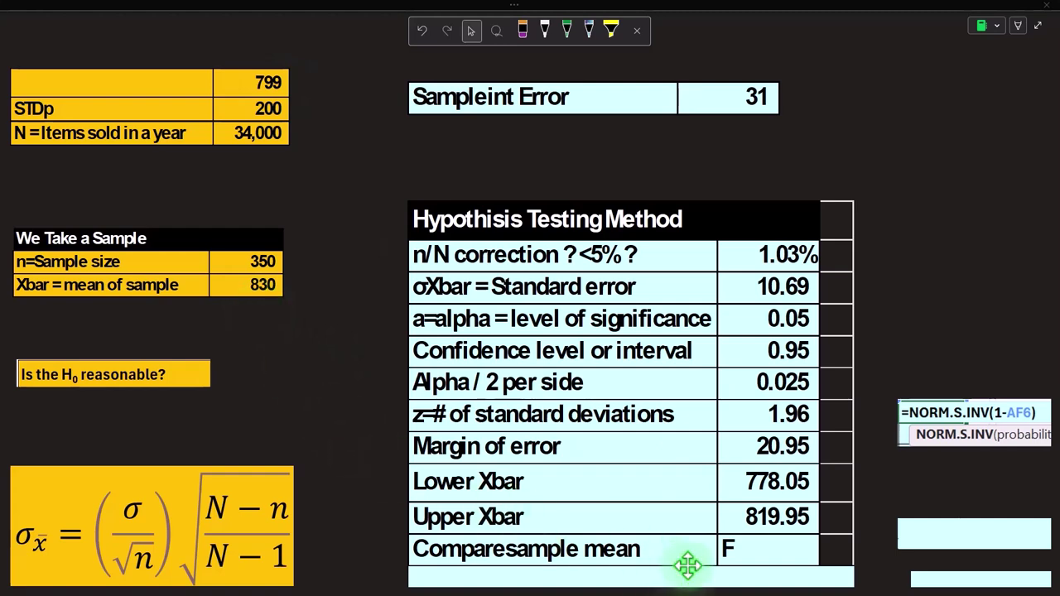
pyautogui.scroll(-2, 791, 431)
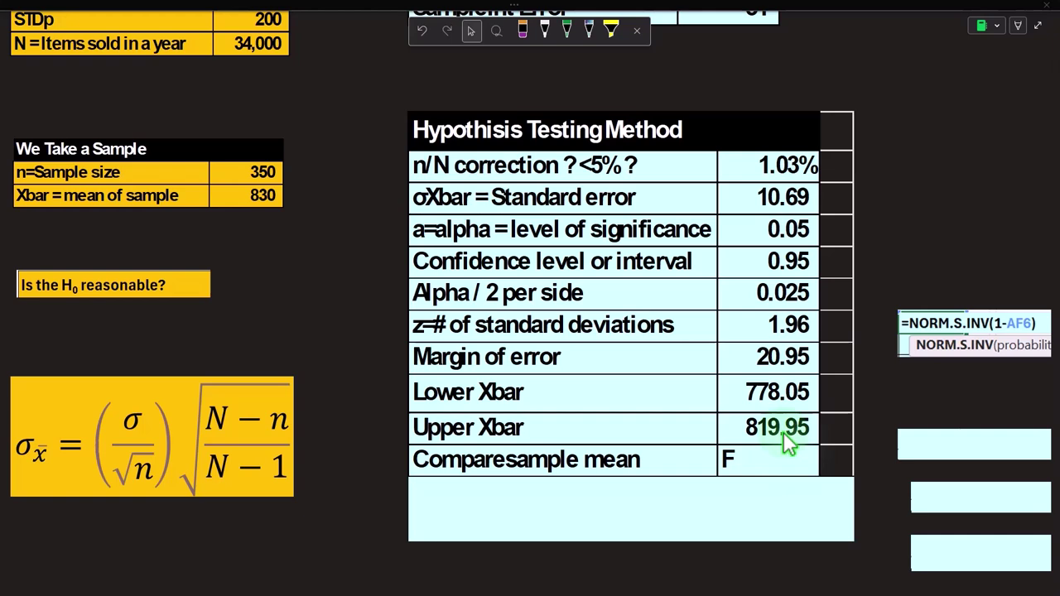
pyautogui.click(922, 443)
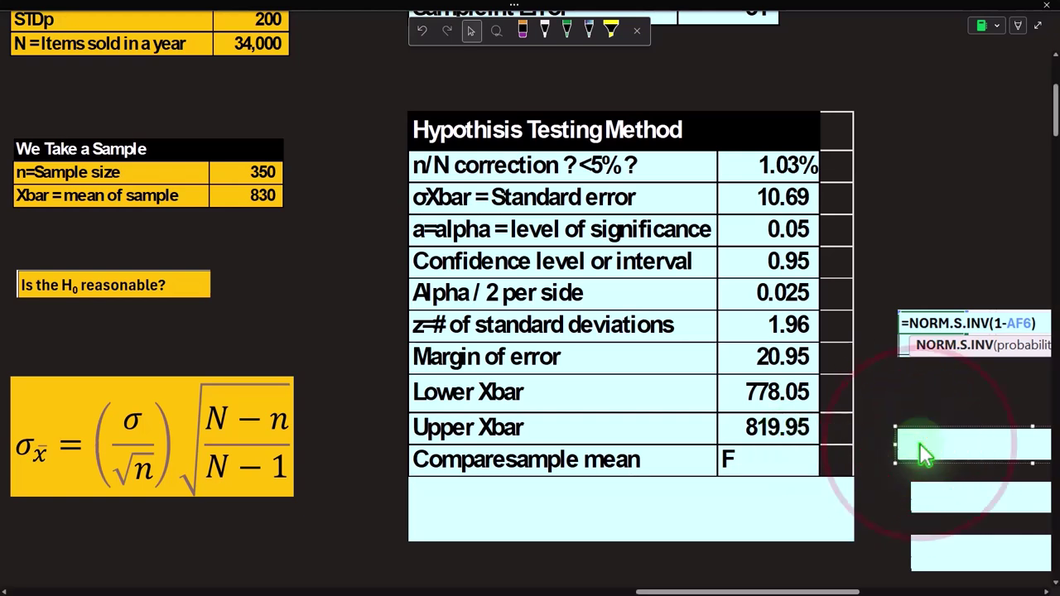
pyautogui.press('Delete')
pyautogui.moveTo(814, 592); pyautogui.dragTo(843, 591)
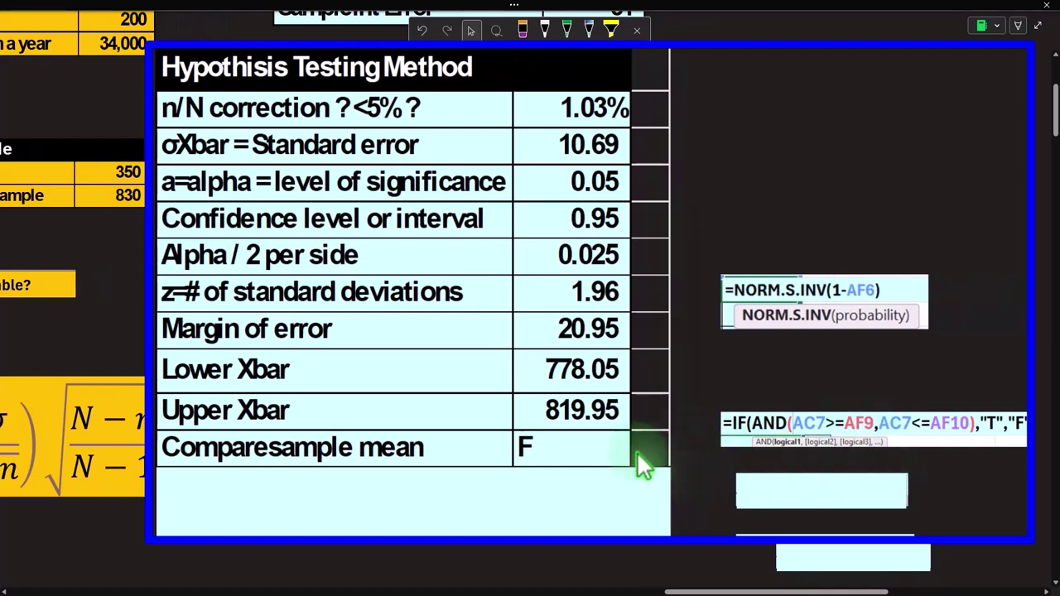
# Step: Uncover the Xbar Z Score row of the hypothesis table
pyautogui.click(626, 491)
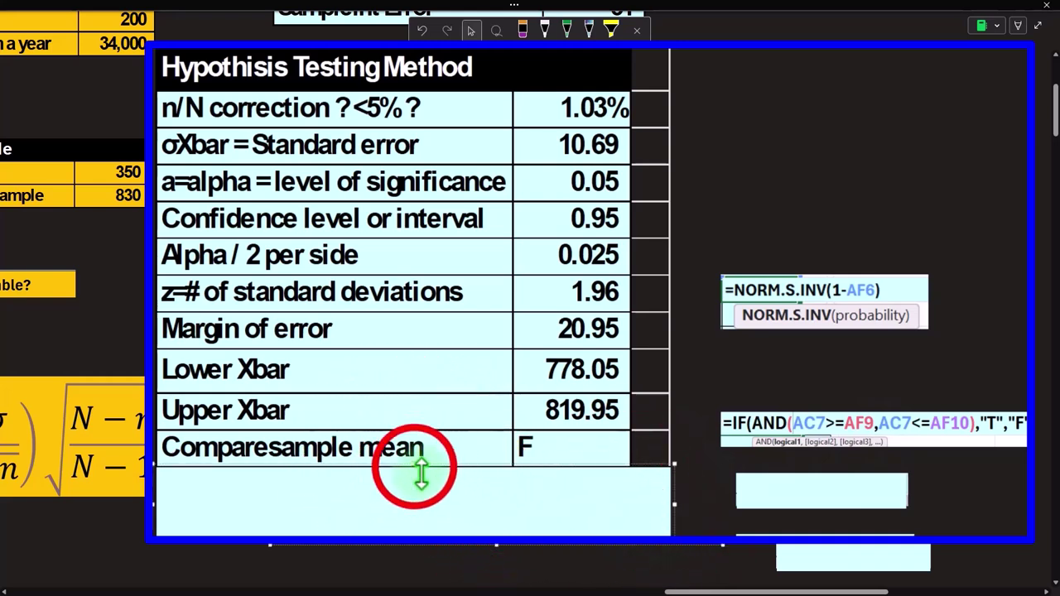
pyautogui.moveTo(422, 474); pyautogui.dragTo(416, 502)
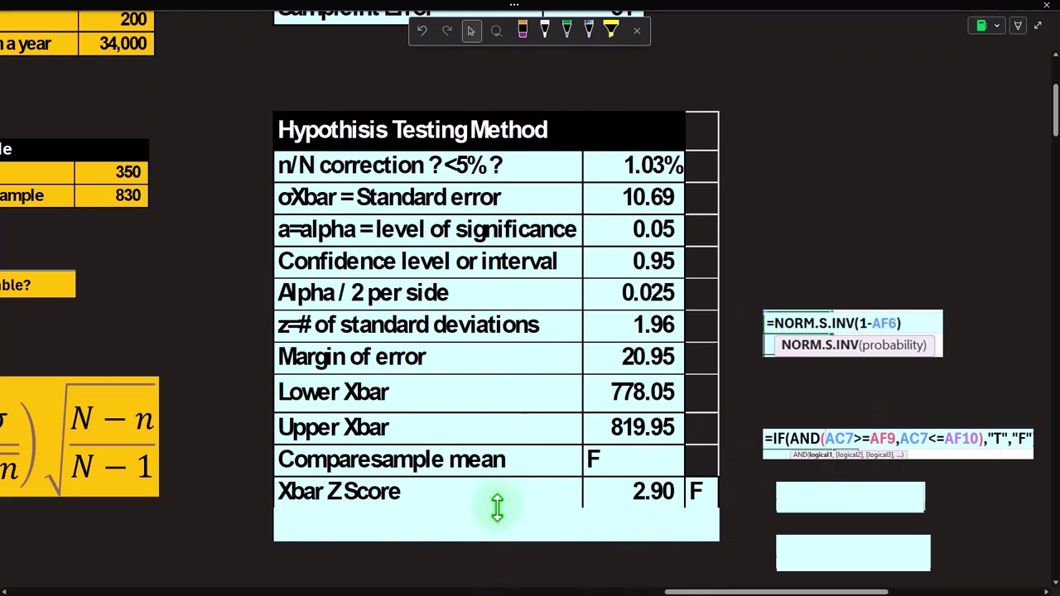
pyautogui.scroll(-1, 494, 482)
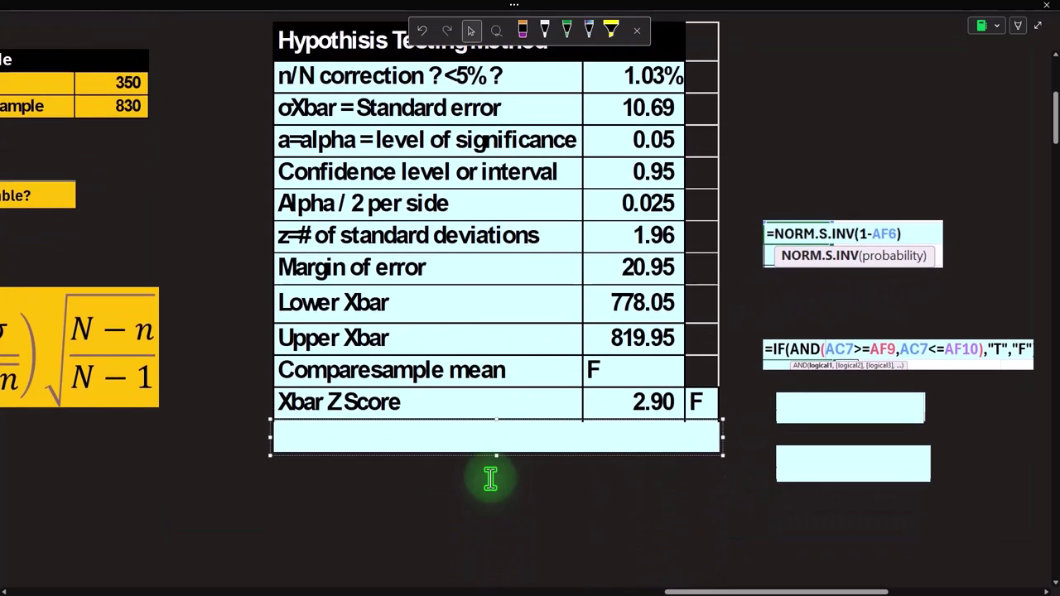
pyautogui.click(536, 502)
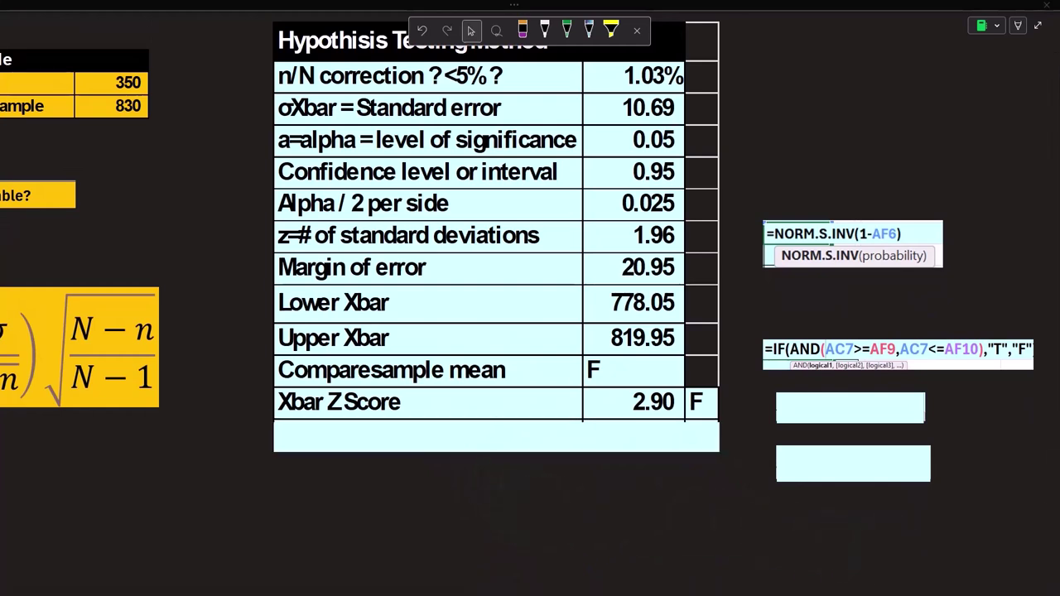
# Step: Bring the calculator back beside the hypothesis table, clear it, and subtract 799 from the sample mean of 830
pyautogui.moveTo(1023, 580); pyautogui.dragTo(887, 355)
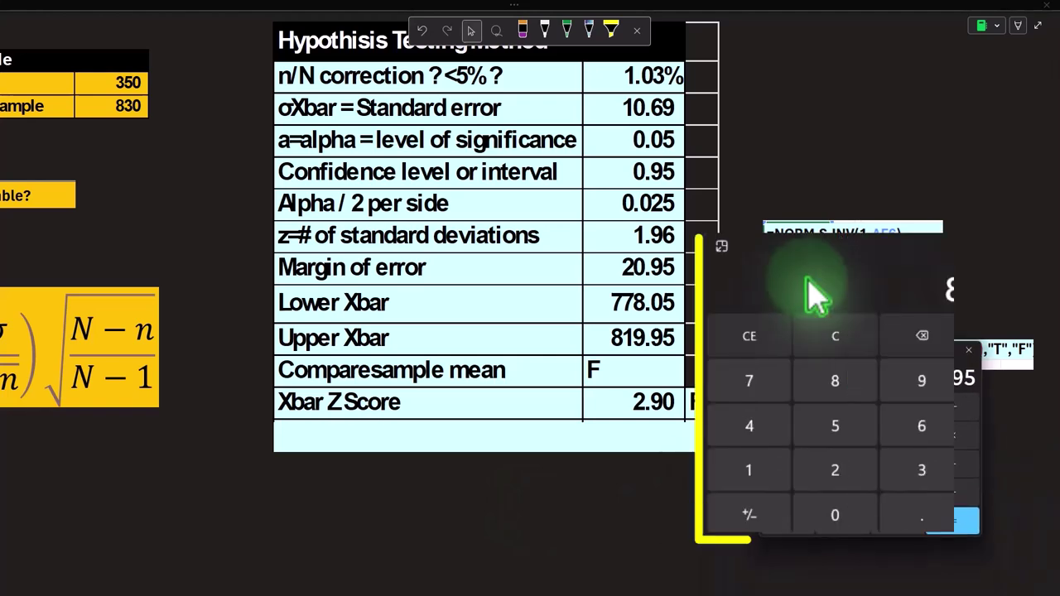
pyautogui.scroll(3, 531, 433)
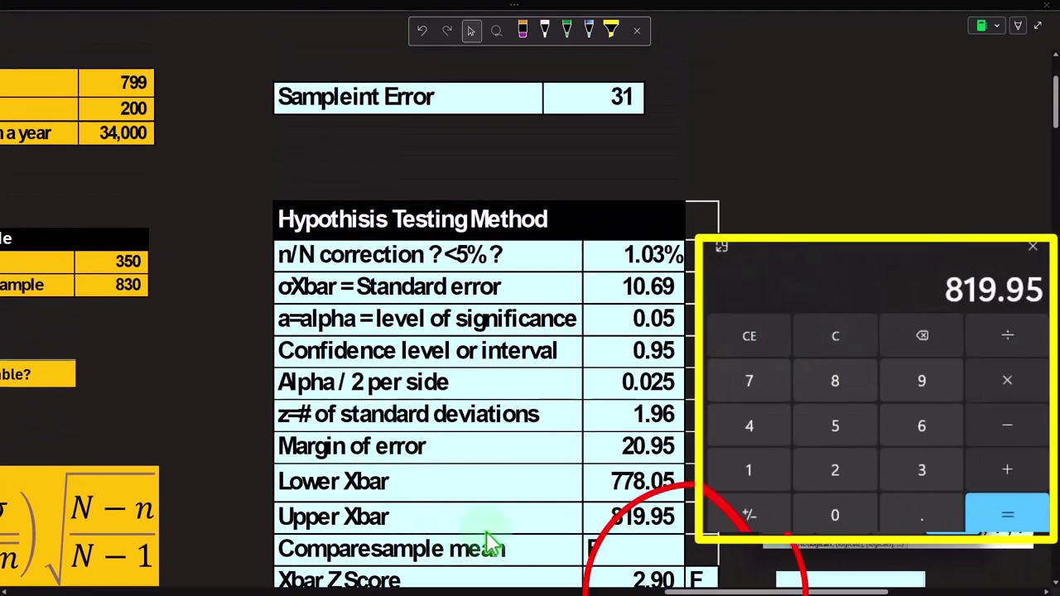
pyautogui.moveTo(692, 589); pyautogui.dragTo(659, 590)
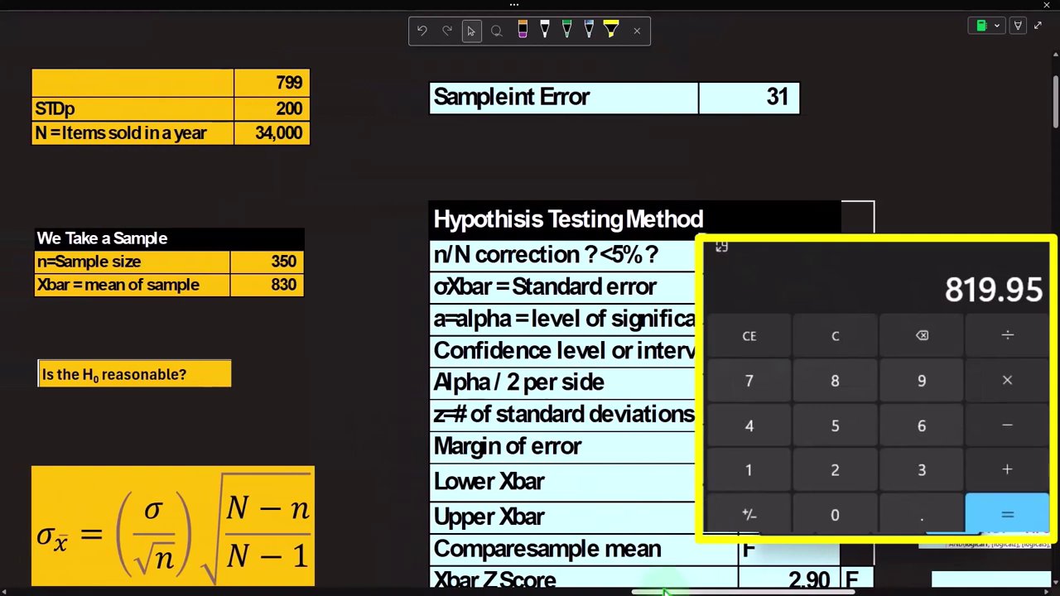
pyautogui.click(835, 335)
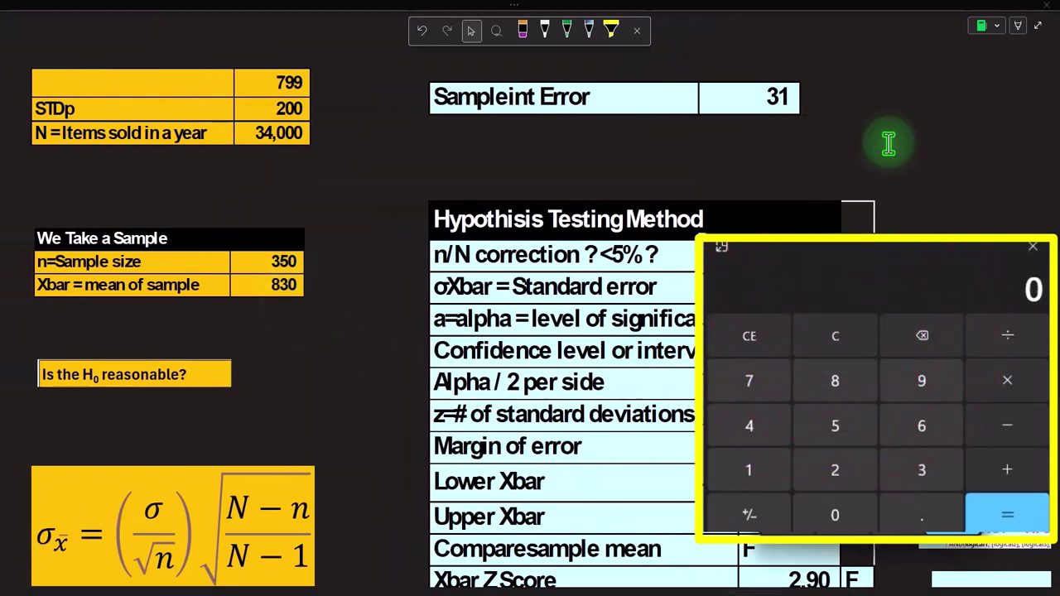
pyautogui.write('830')
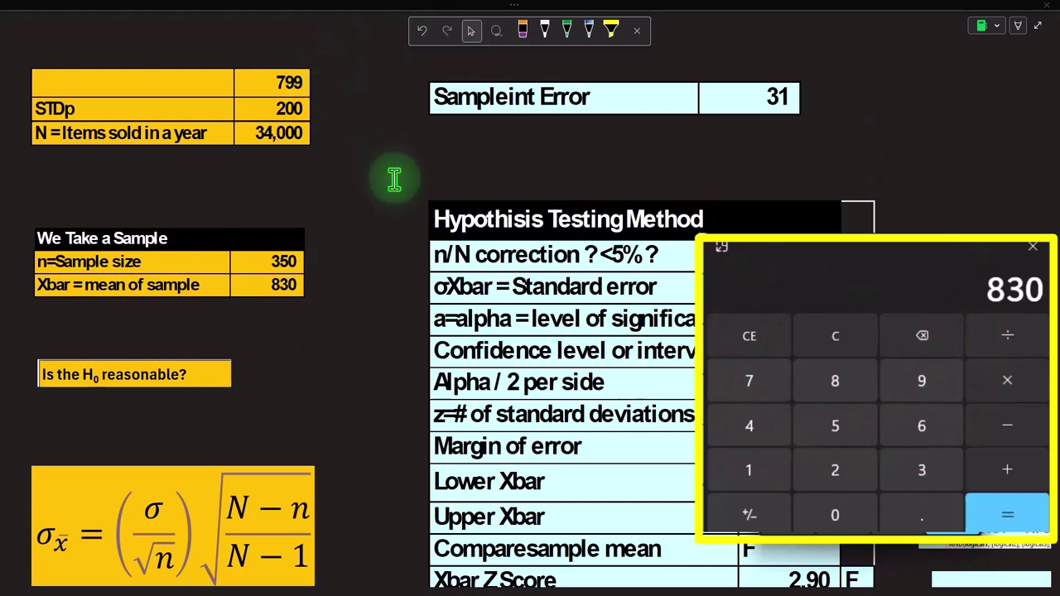
pyautogui.write('799')
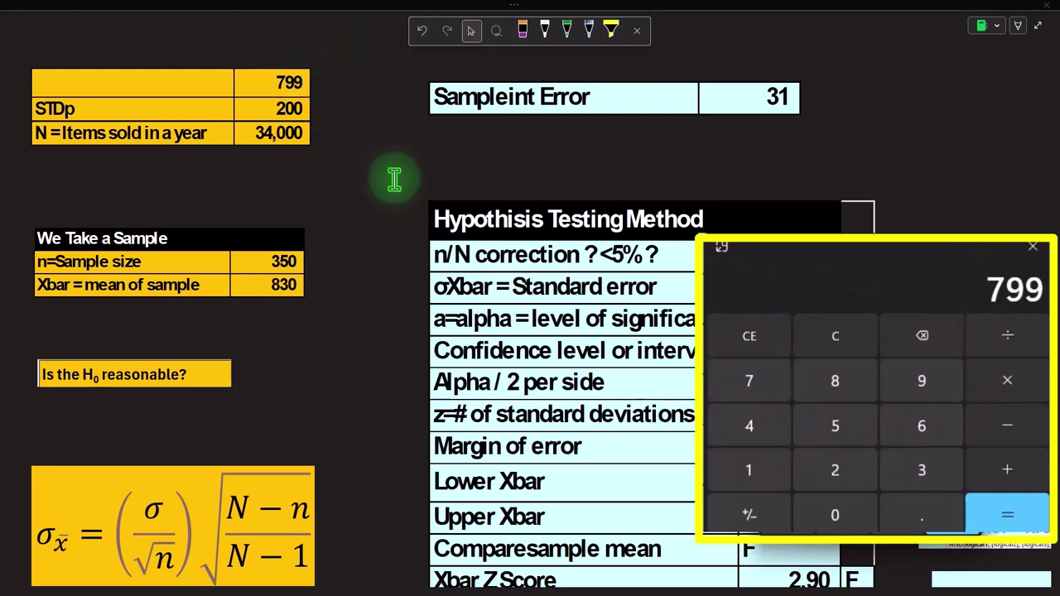
pyautogui.press('Return')
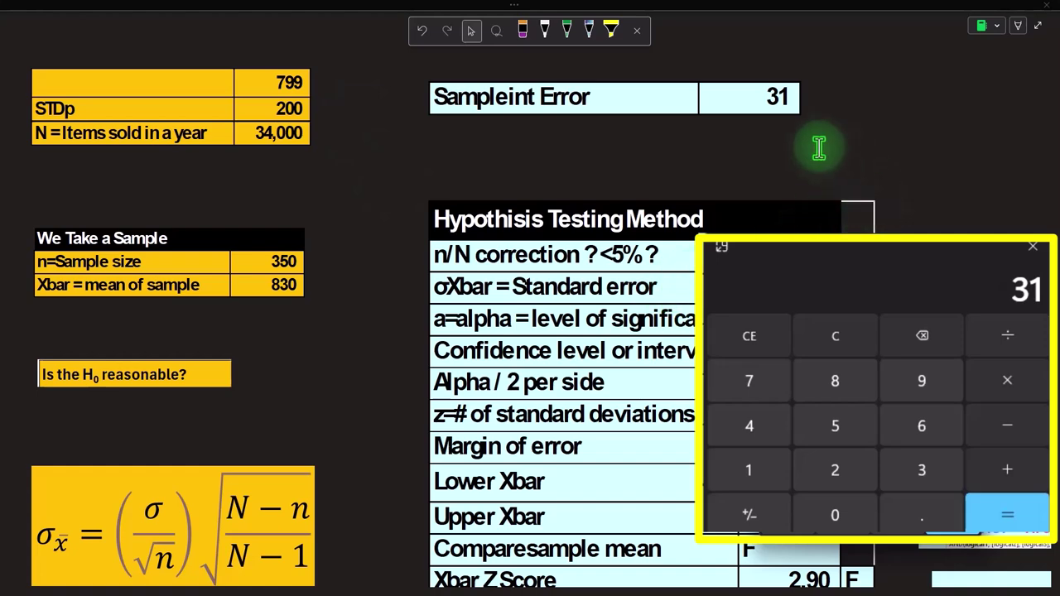
# Step: Divide the 31 difference by the standard error of 10.69 and move the calculator off the hypothesis table
pyautogui.scroll(-3, 647, 207)
pyautogui.click(1010, 328)
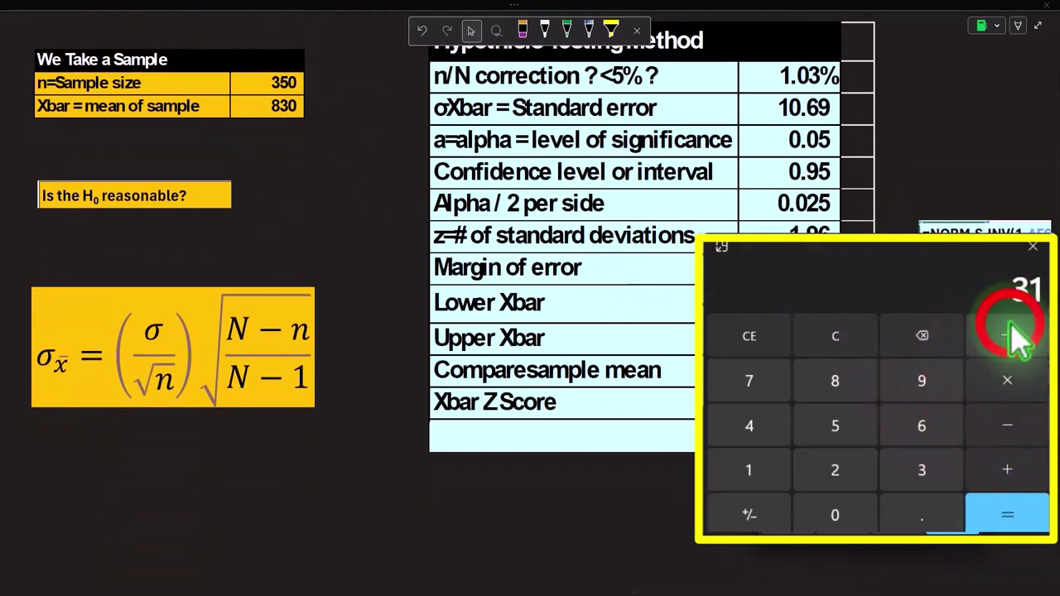
pyautogui.scroll(1, 660, 367)
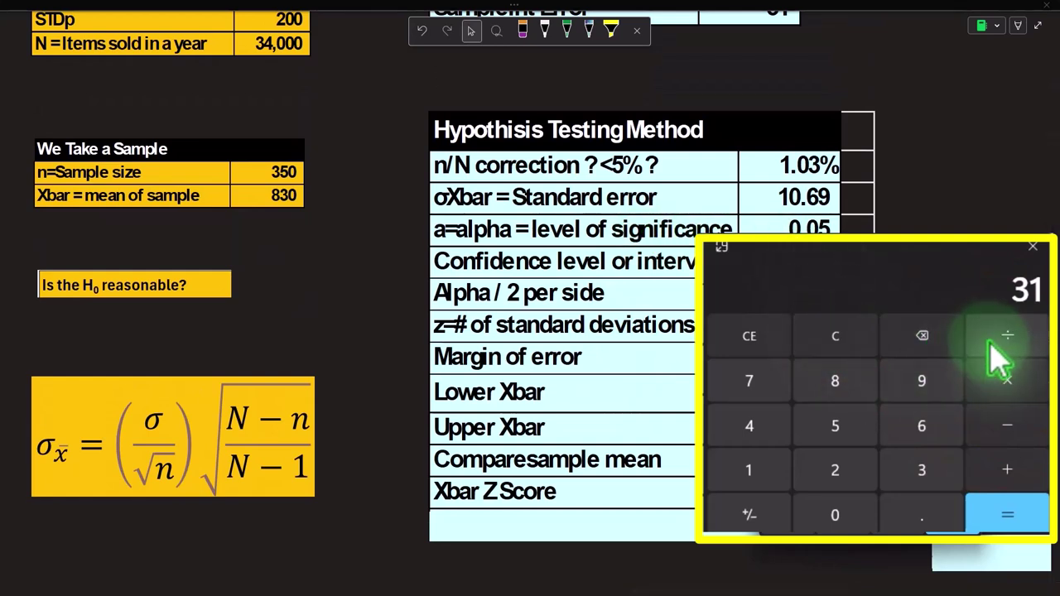
pyautogui.click(1019, 339)
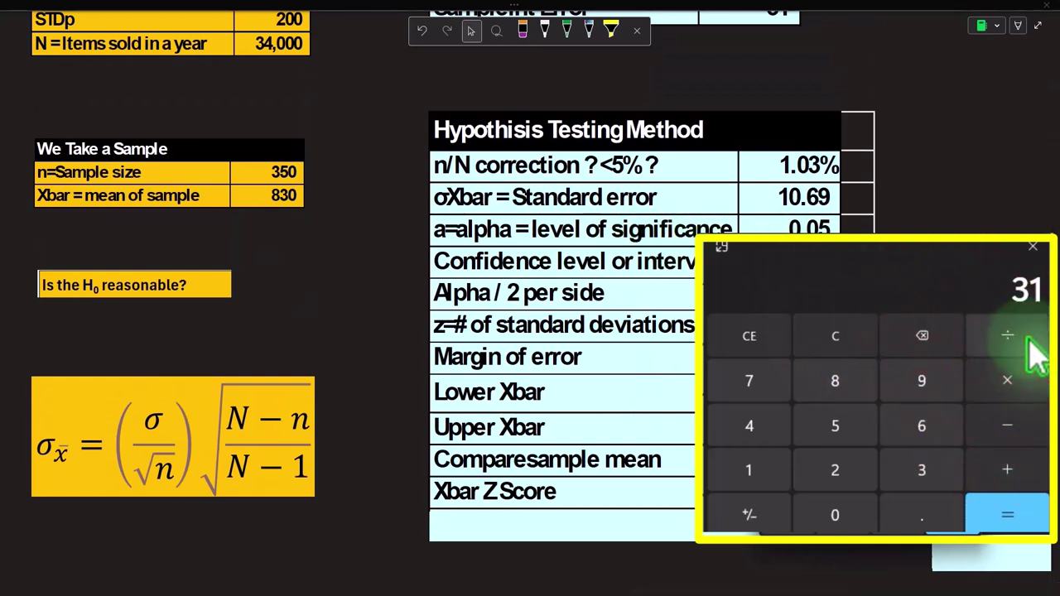
pyautogui.write('10.69')
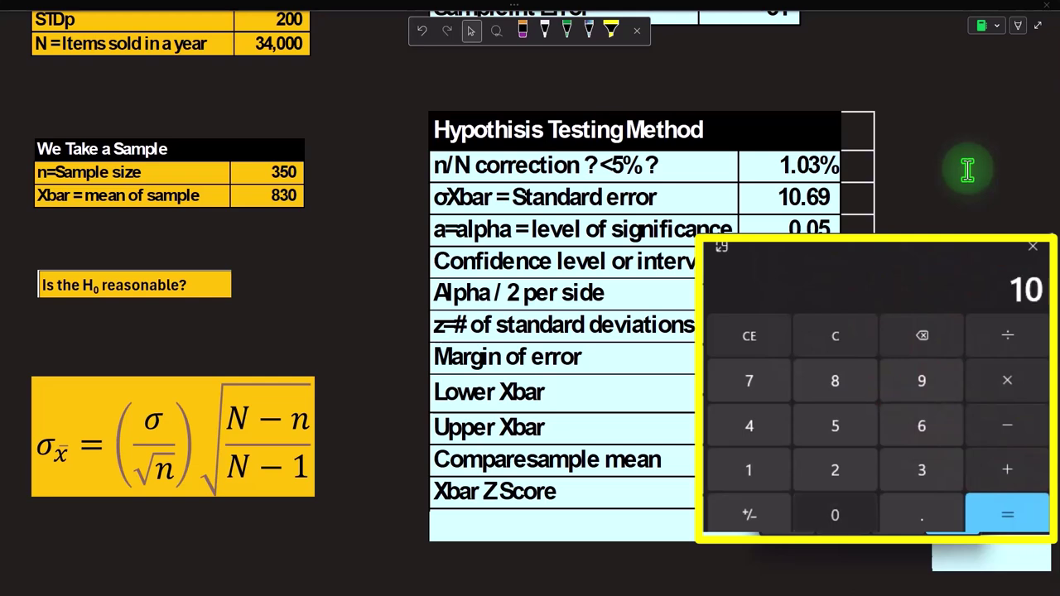
pyautogui.press('Return')
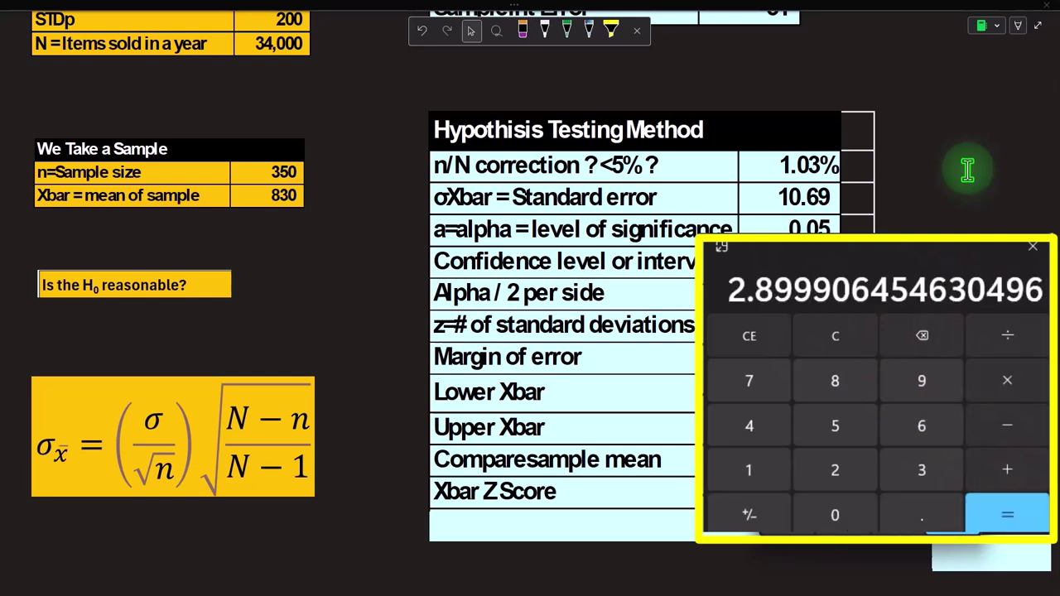
pyautogui.scroll(-1, 968, 170)
pyautogui.moveTo(891, 246); pyautogui.dragTo(885, 483)
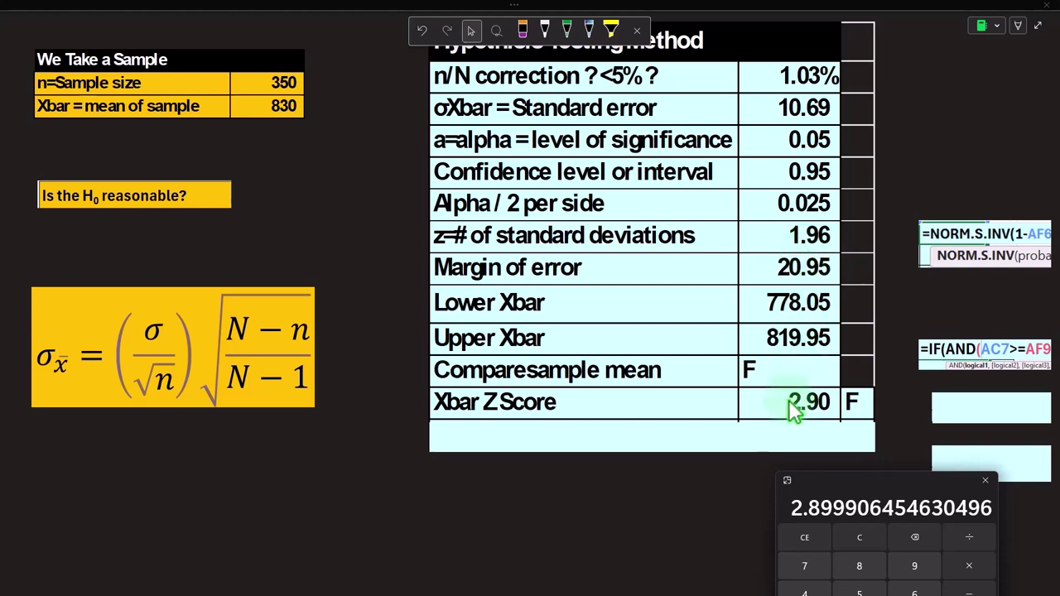
# Step: Examine the P(X) A and P(X) B distribution chart beside the sample data
pyautogui.click(594, 516)
pyautogui.click(661, 592)
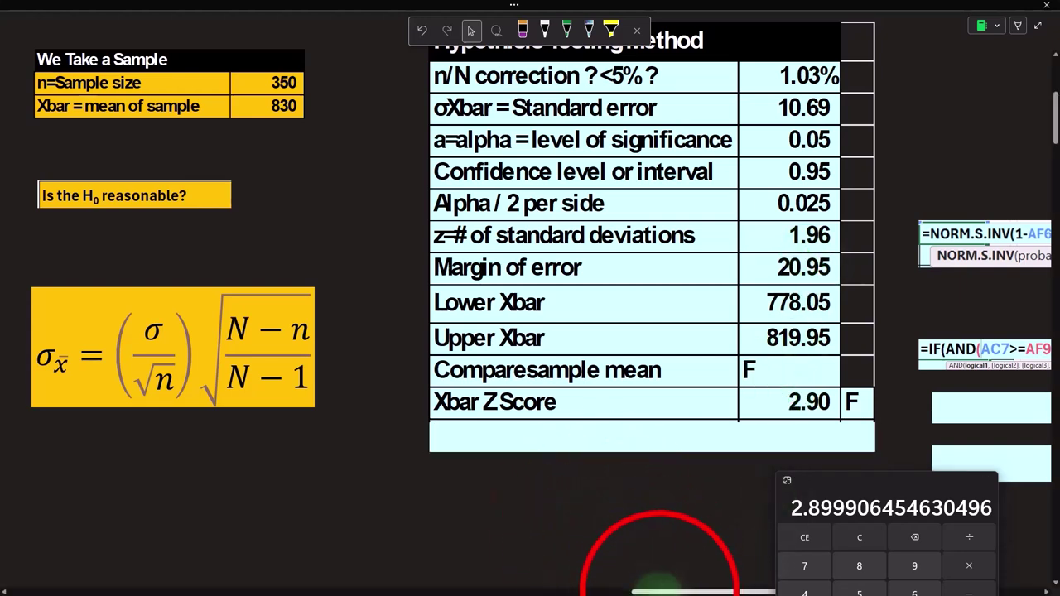
pyautogui.moveTo(659, 588); pyautogui.dragTo(355, 580)
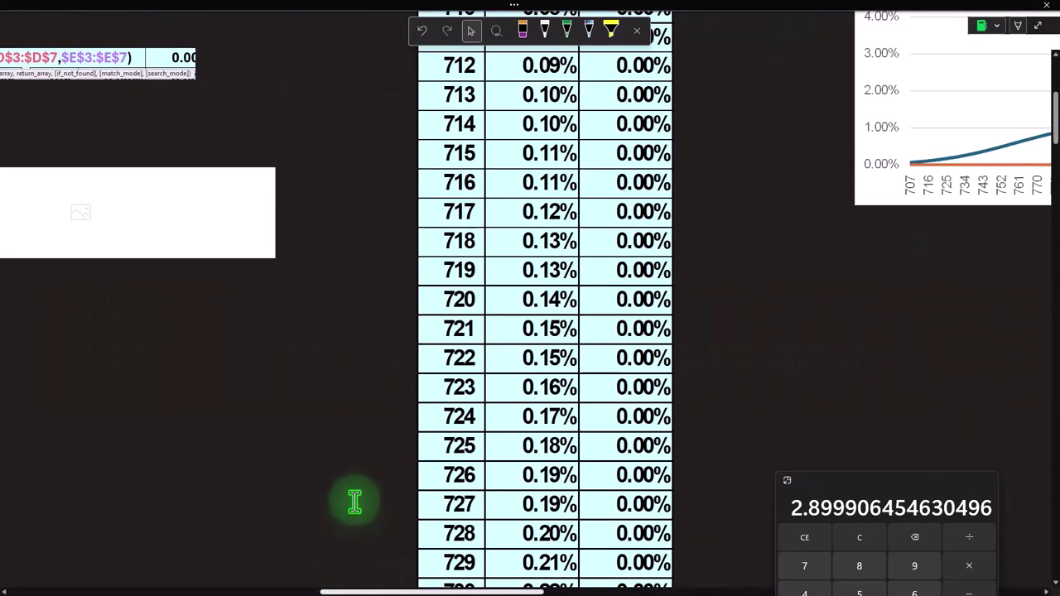
pyautogui.moveTo(480, 591); pyautogui.dragTo(614, 588)
pyautogui.scroll(2, 353, 425)
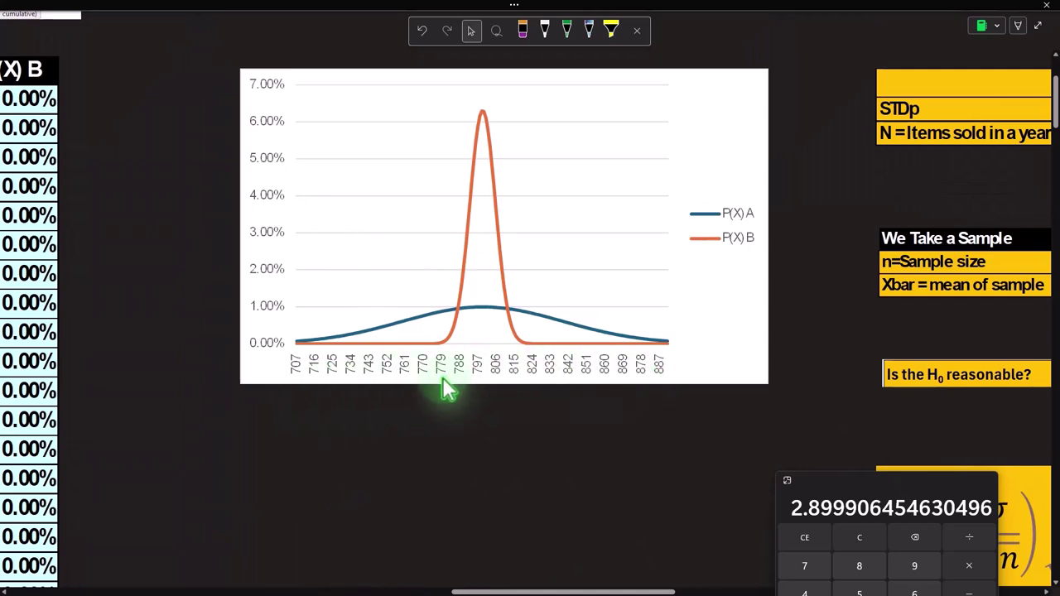
# Step: Uncover the =IF(AF12<AF7,"T","F") formula and the P-value row of the hypothesis table
pyautogui.moveTo(531, 590); pyautogui.dragTo(802, 562)
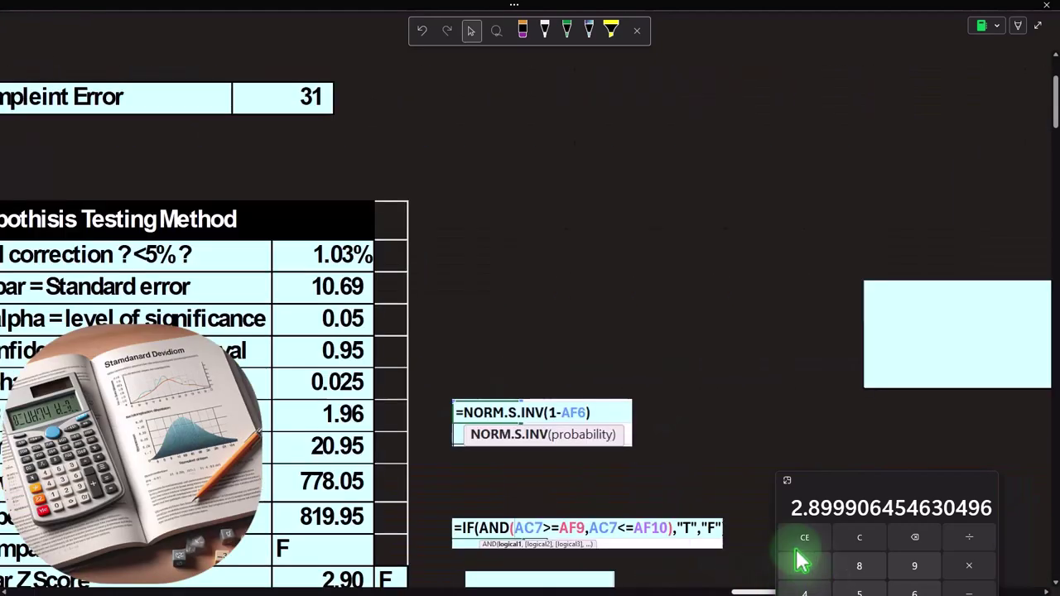
pyautogui.moveTo(742, 590); pyautogui.dragTo(708, 590)
pyautogui.scroll(-3, 497, 440)
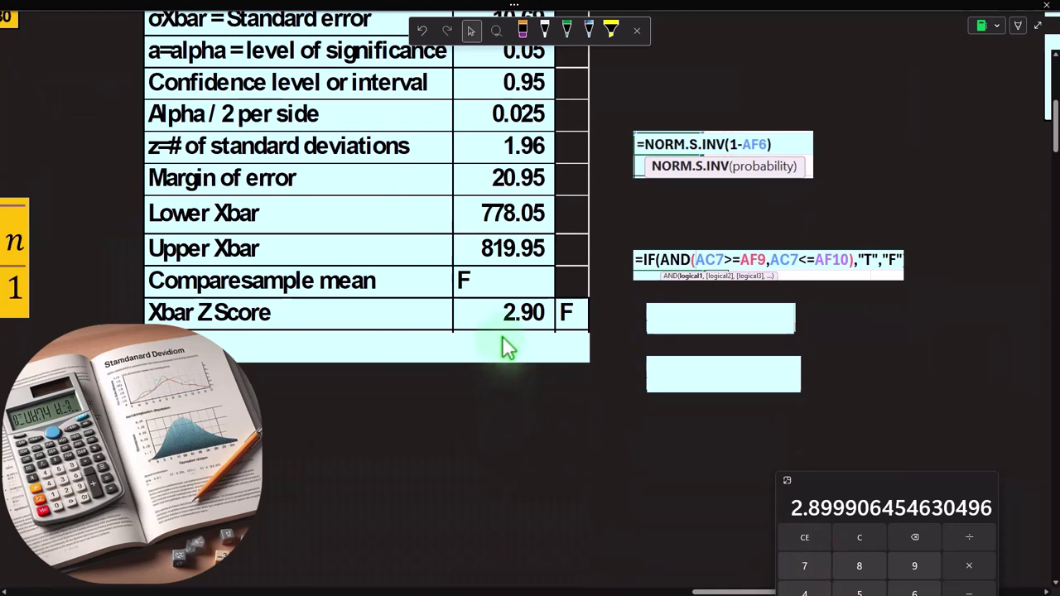
pyautogui.click(677, 320)
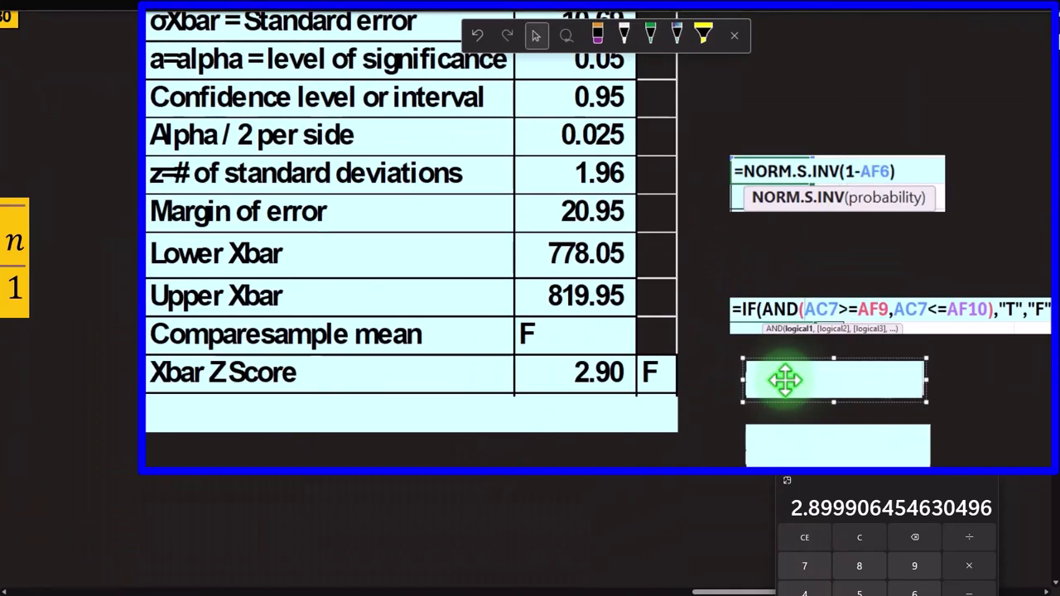
pyautogui.click(365, 419)
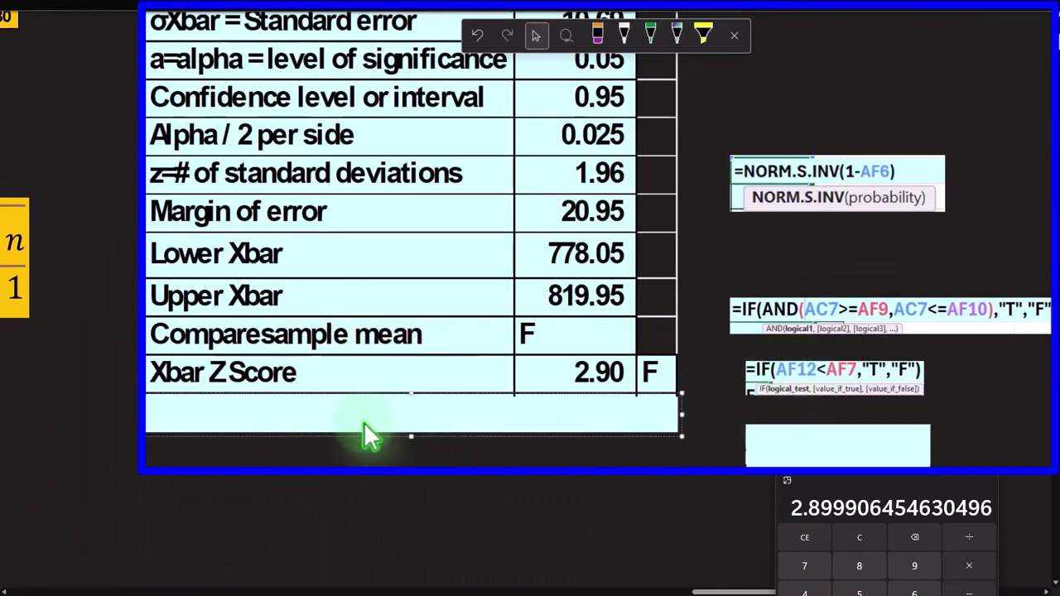
pyautogui.press('Delete')
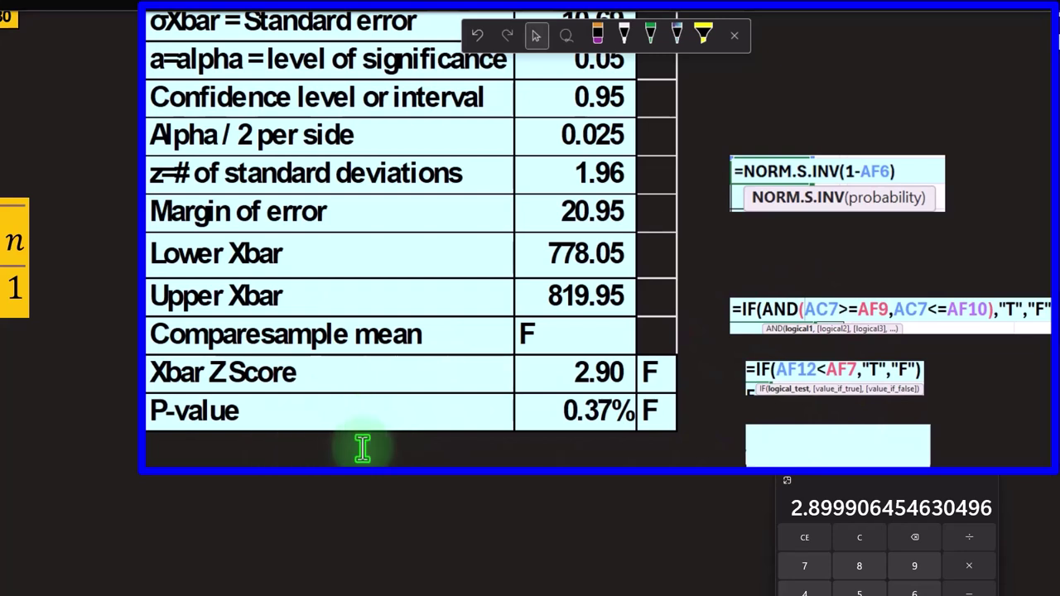
# Step: Remove the cover below the =IF(AF12<AF7,"T","F") formula and reveal the =(1-NORM.S.DIST(AF12,1))*2 formula
pyautogui.click(772, 437)
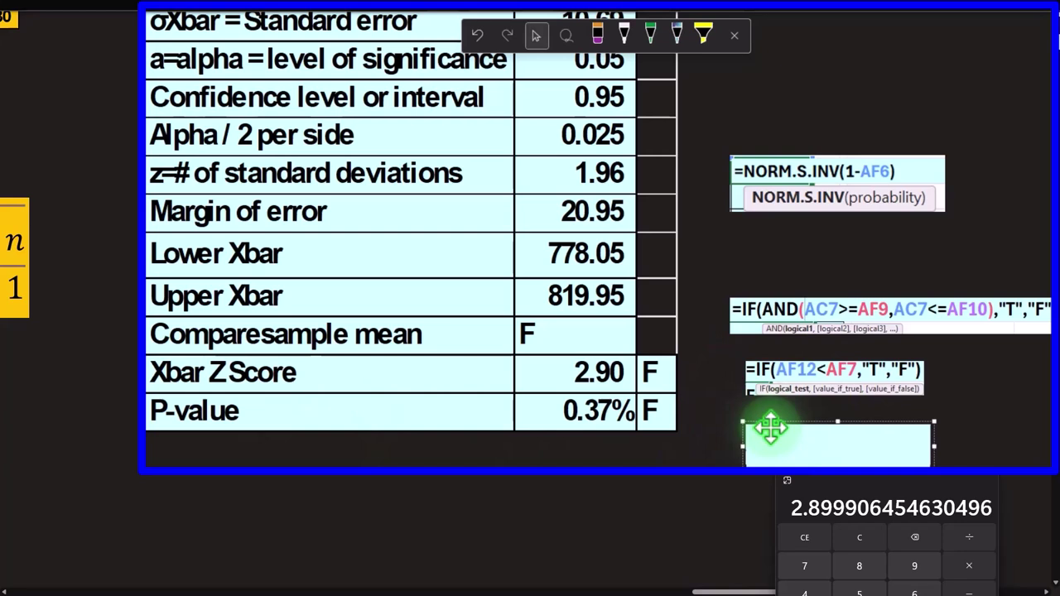
pyautogui.press('Delete')
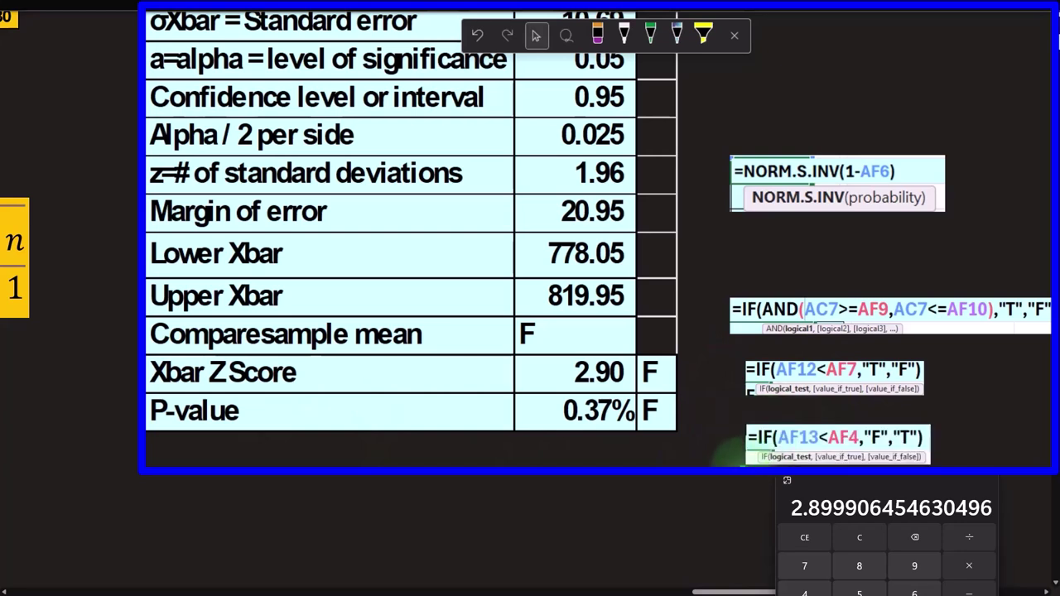
pyautogui.hotkey('ctrl', 'z')
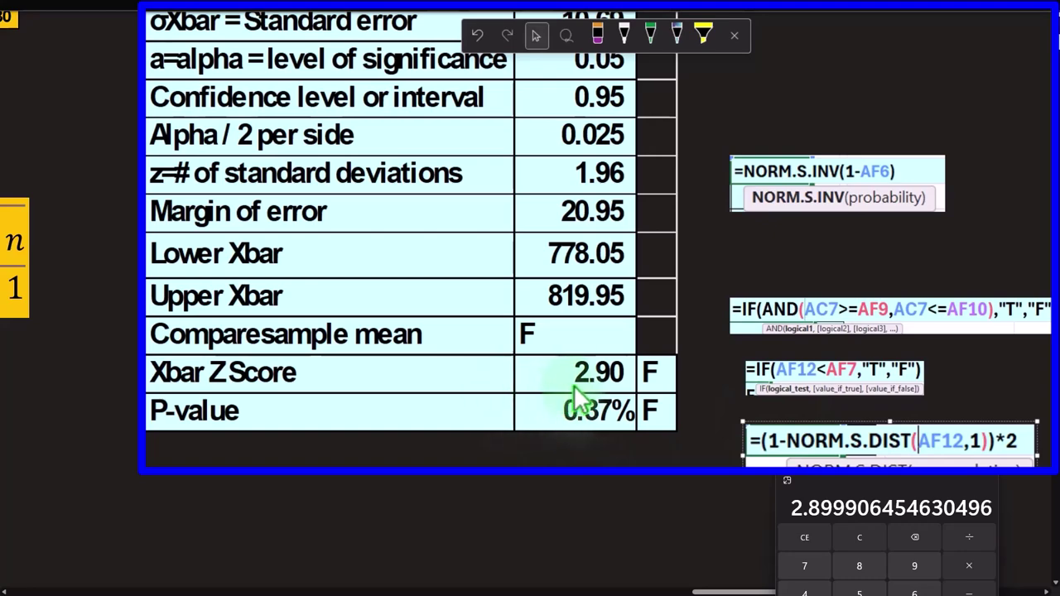
# Step: Compare the tails of the distribution chart with the P-value row and its NORM.S.DIST formula
pyautogui.moveTo(701, 592); pyautogui.dragTo(414, 588)
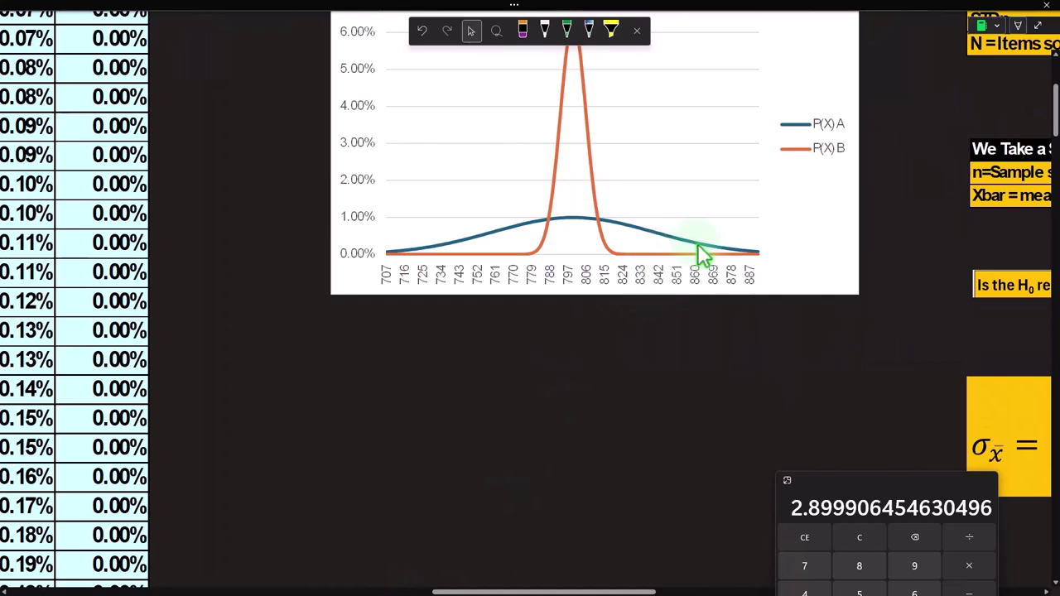
pyautogui.hotkey('ctrl', '1')
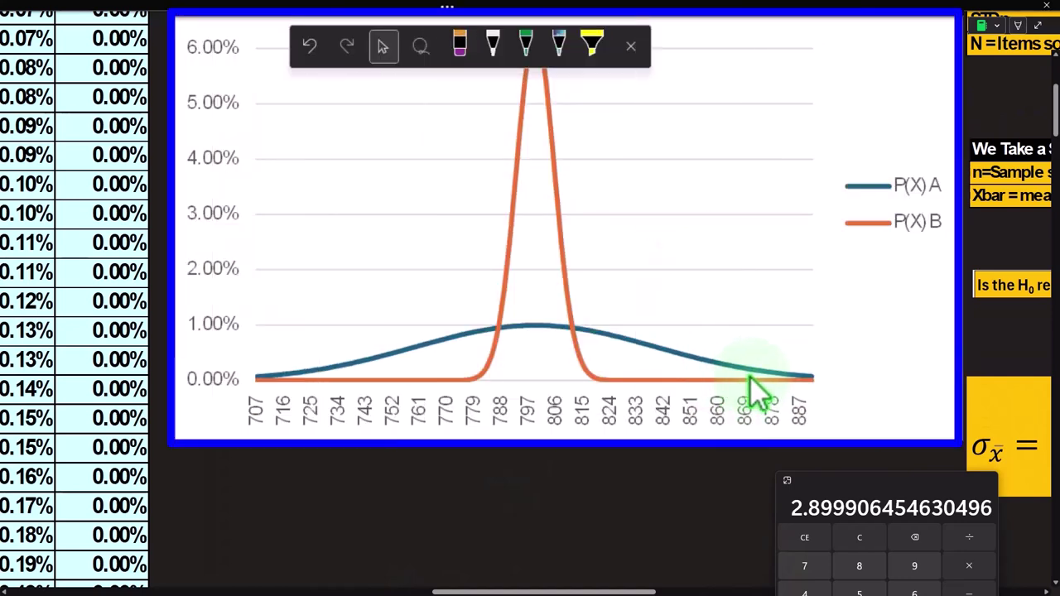
pyautogui.moveTo(534, 592); pyautogui.dragTo(870, 592)
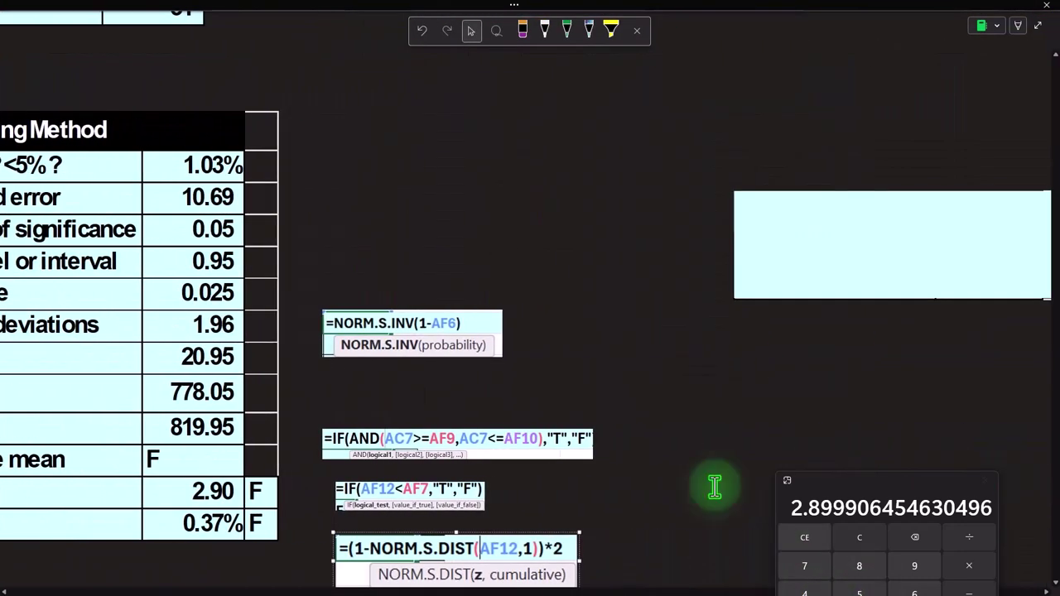
pyautogui.scroll(-1, 660, 429)
pyautogui.moveTo(764, 591); pyautogui.dragTo(721, 589)
pyautogui.scroll(-1, 584, 464)
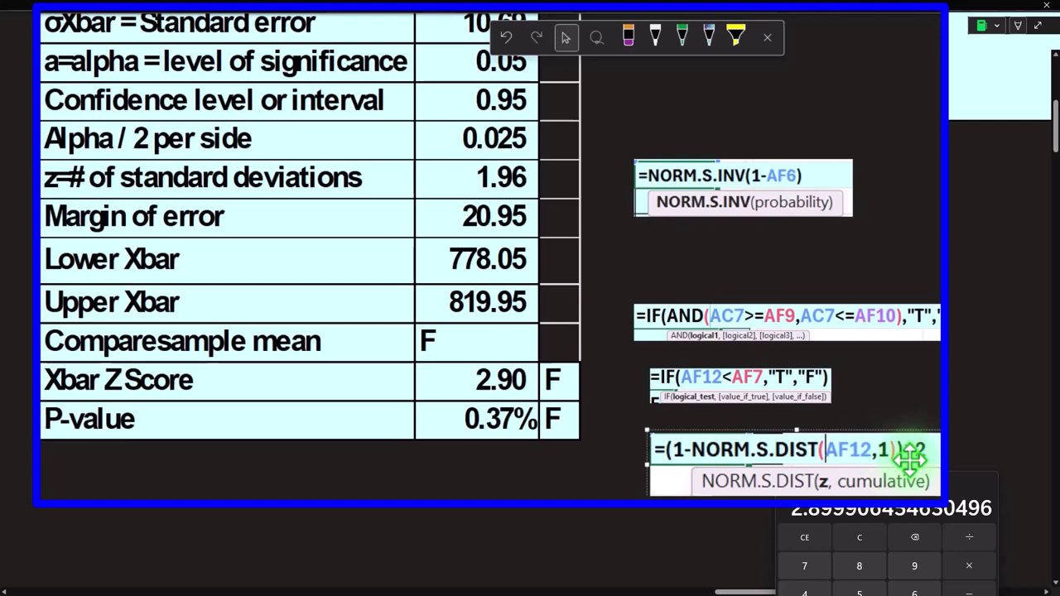
# Step: Review the completed hypothesis testing table against the distribution chart, the sample data and the standard error formula
pyautogui.moveTo(732, 591); pyautogui.dragTo(485, 590)
pyautogui.scroll(2, 495, 248)
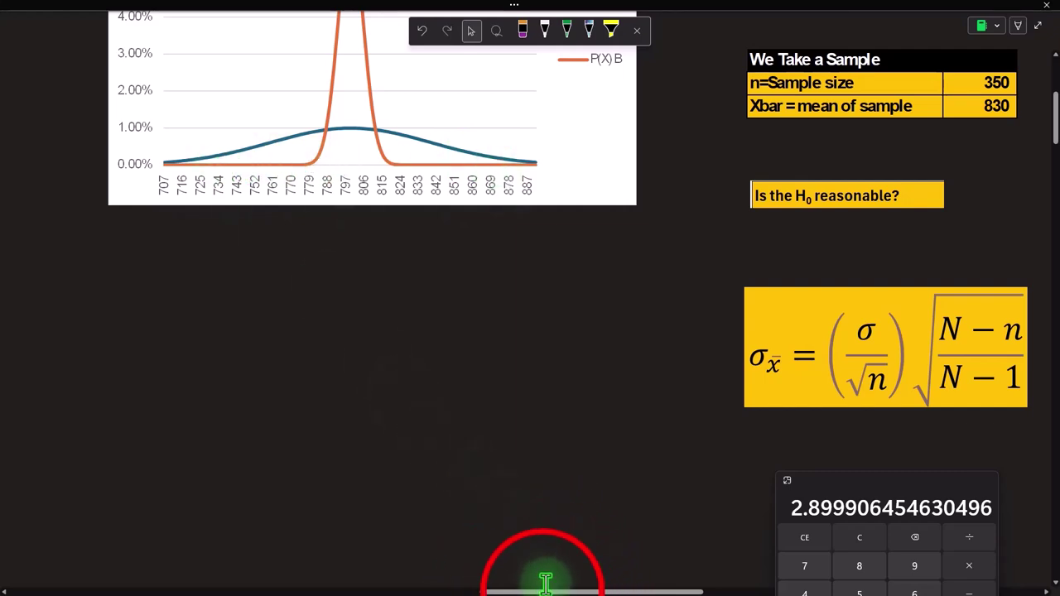
pyautogui.moveTo(545, 590); pyautogui.dragTo(791, 592)
pyautogui.scroll(-1, 696, 448)
pyautogui.scroll(-1, 696, 448)
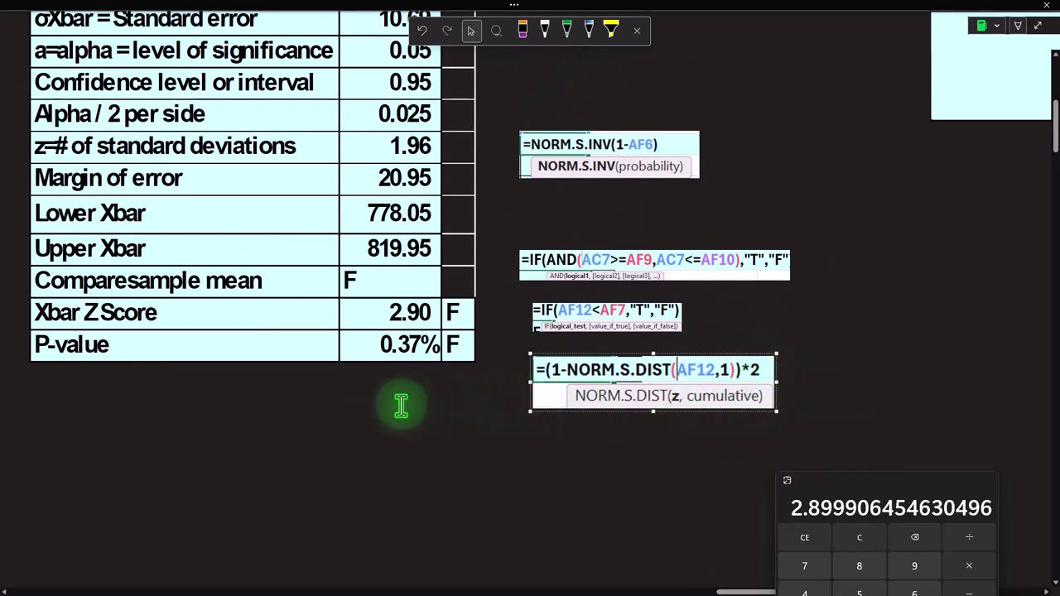
pyautogui.scroll(2, 398, 415)
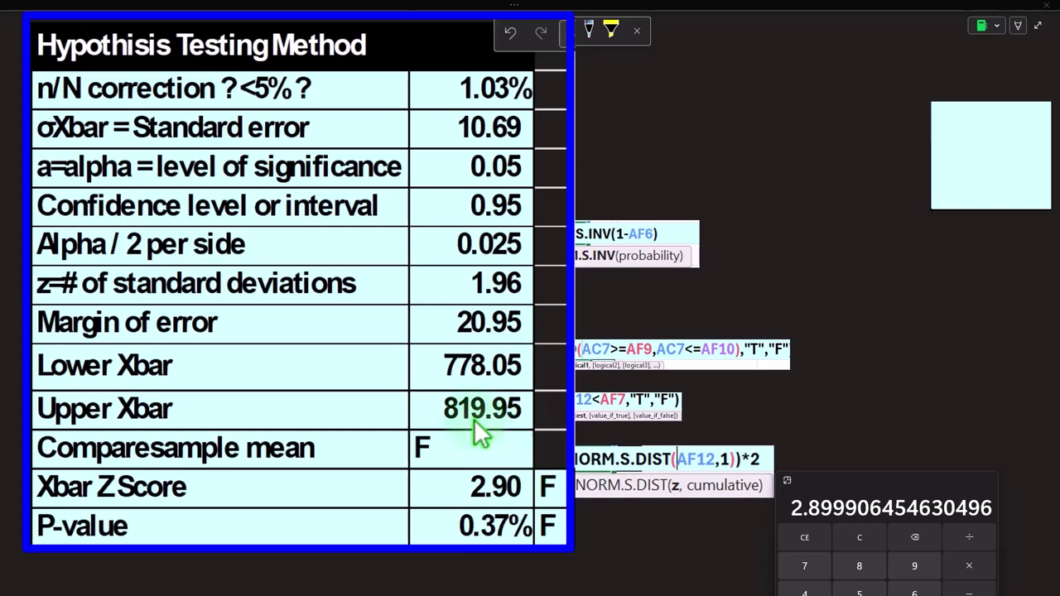
pyautogui.moveTo(742, 592); pyautogui.dragTo(658, 590)
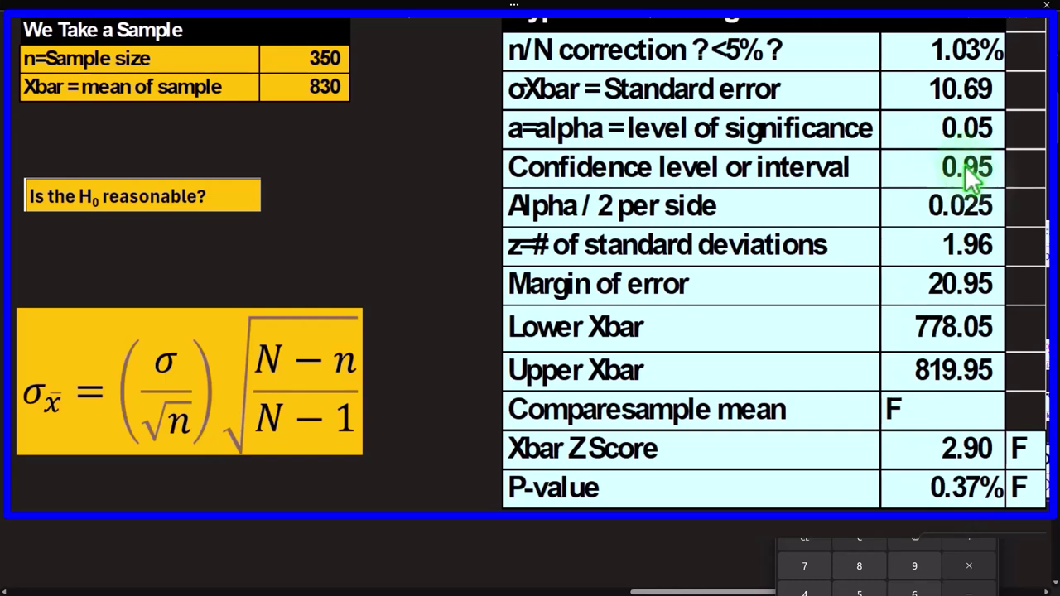
pyautogui.click(671, 513)
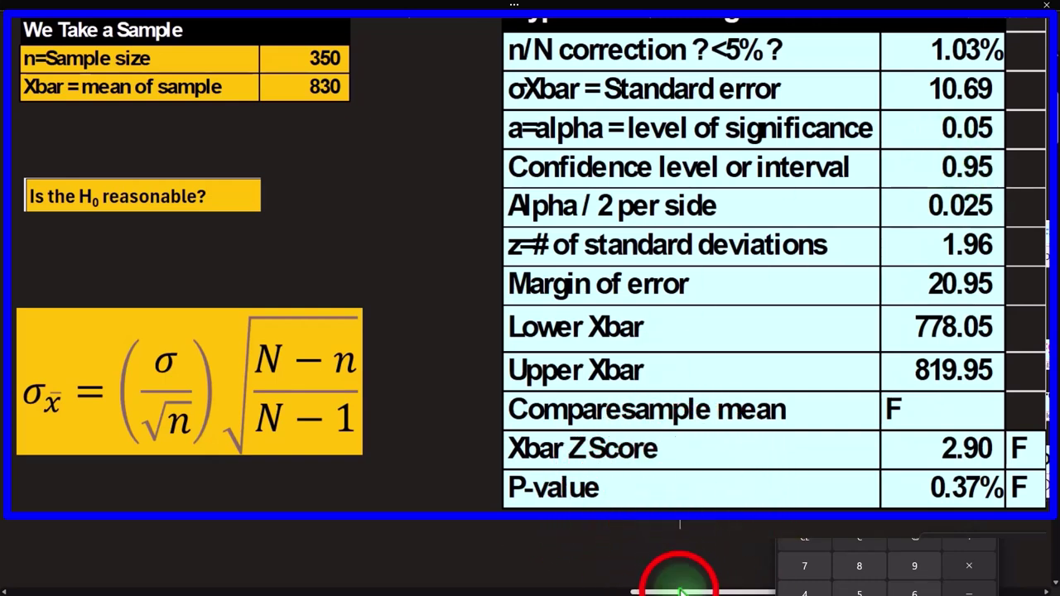
# Step: Move the calculator beneath the covered table and uncover the Confidence Interval Method table with its lower and upper Xbar rows
pyautogui.moveTo(682, 591); pyautogui.dragTo(853, 593)
pyautogui.scroll(3, 652, 471)
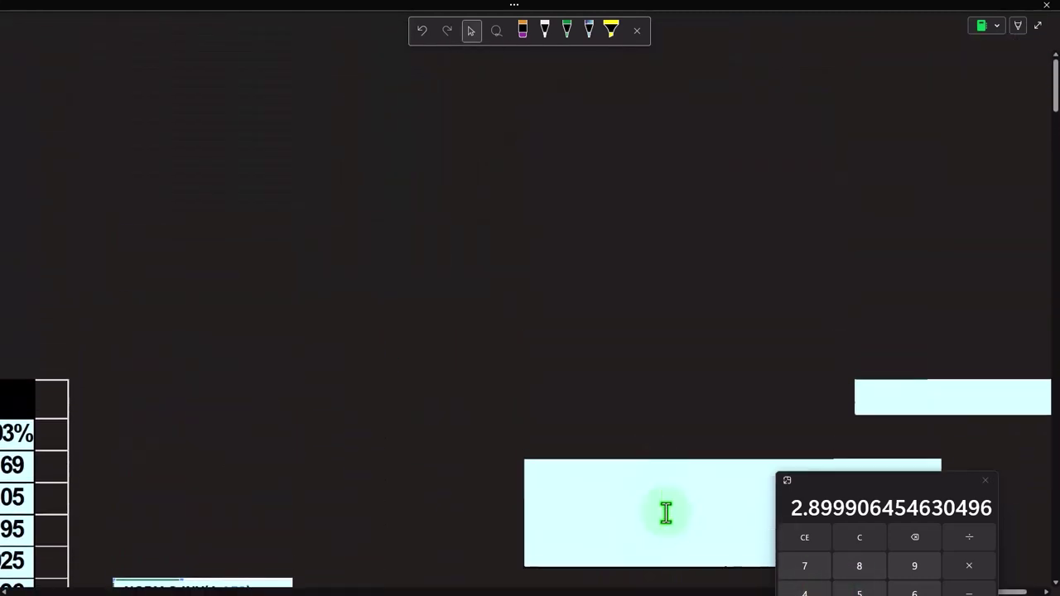
pyautogui.scroll(-4, 666, 514)
pyautogui.scroll(-2, 638, 514)
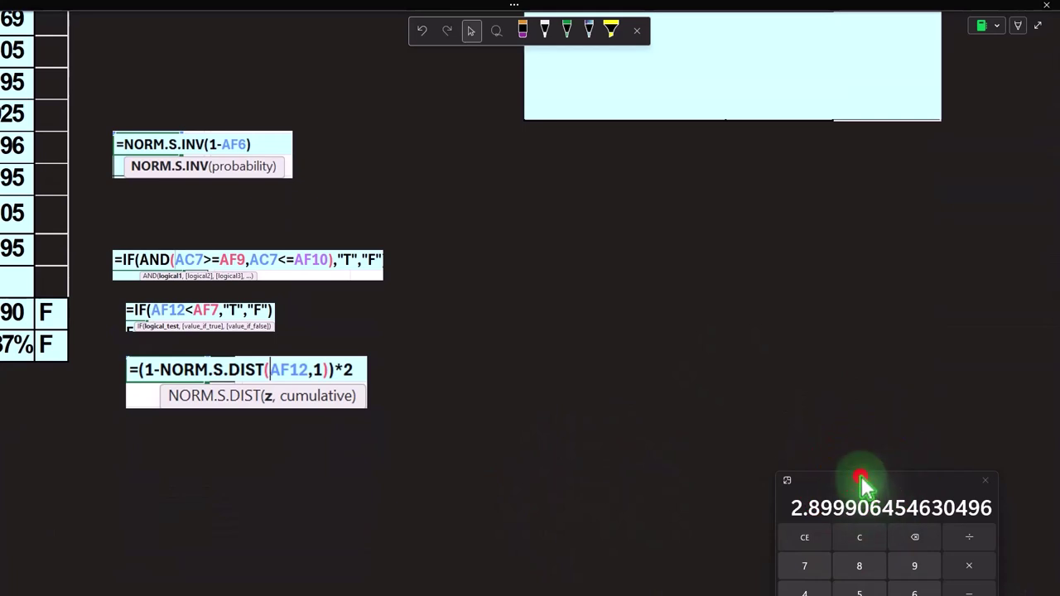
pyautogui.moveTo(865, 485); pyautogui.dragTo(595, 448)
pyautogui.scroll(7, 829, 228)
pyautogui.click(792, 230)
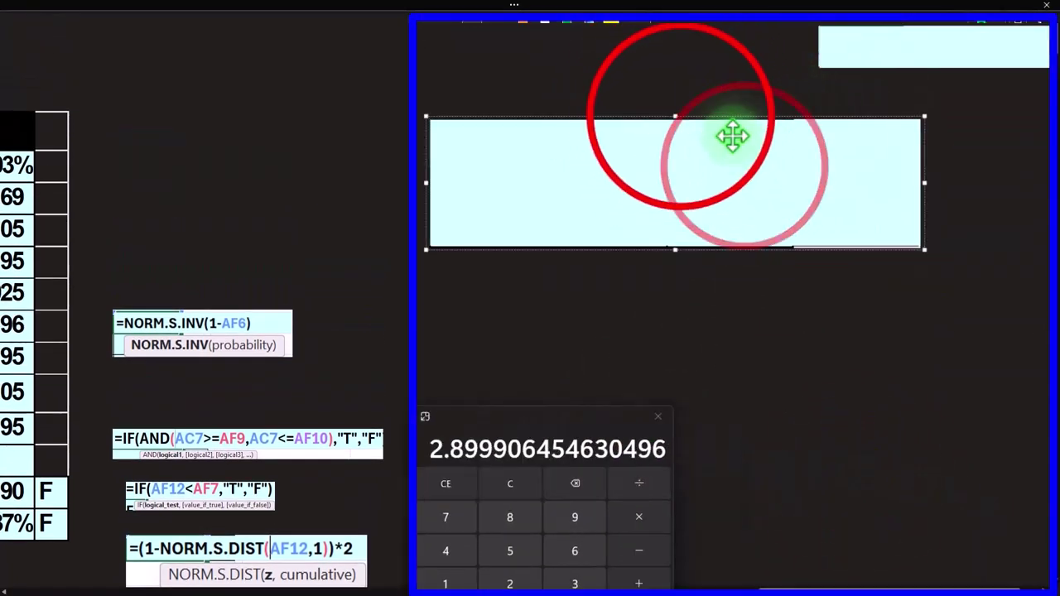
pyautogui.moveTo(738, 190); pyautogui.dragTo(735, 247)
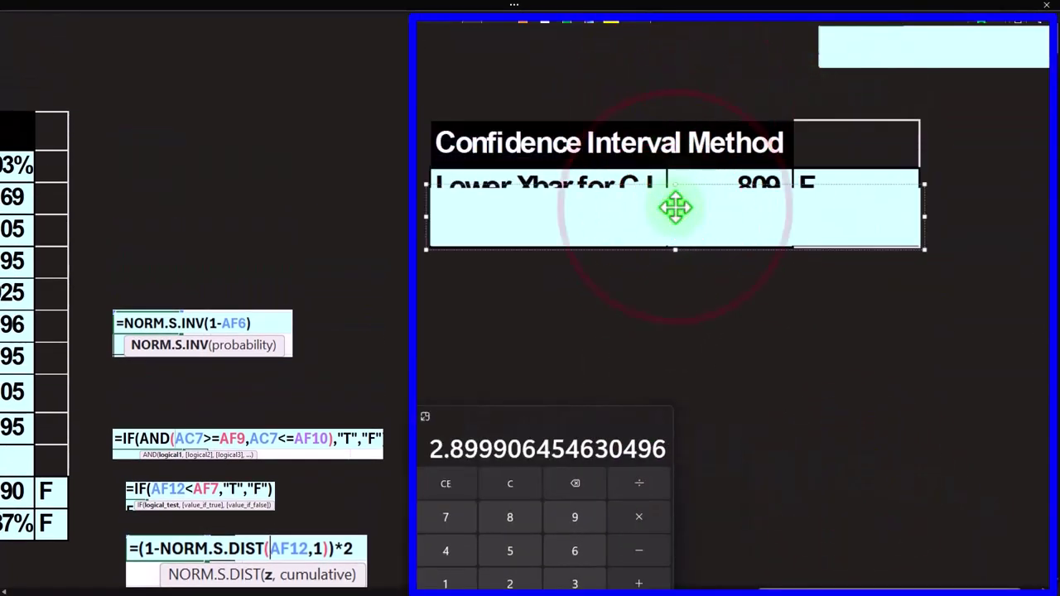
pyautogui.press('Delete')
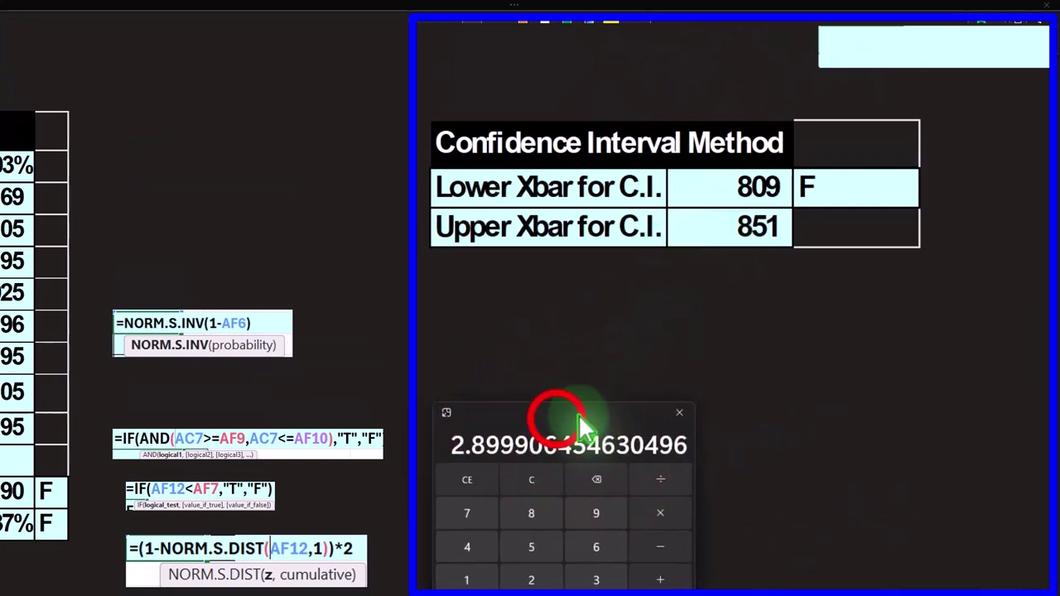
# Step: Reposition the calculator below the Confidence Interval Method table and uncover the IF(AND(AC1>=AJ2 formula above it
pyautogui.moveTo(568, 415); pyautogui.dragTo(753, 343)
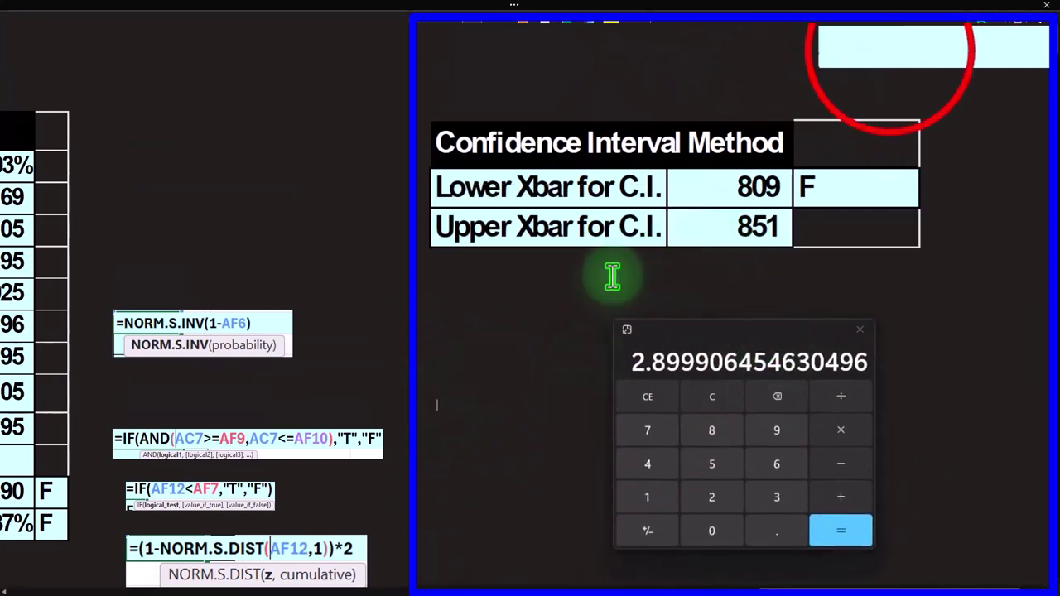
pyautogui.click(891, 49)
pyautogui.press('Delete')
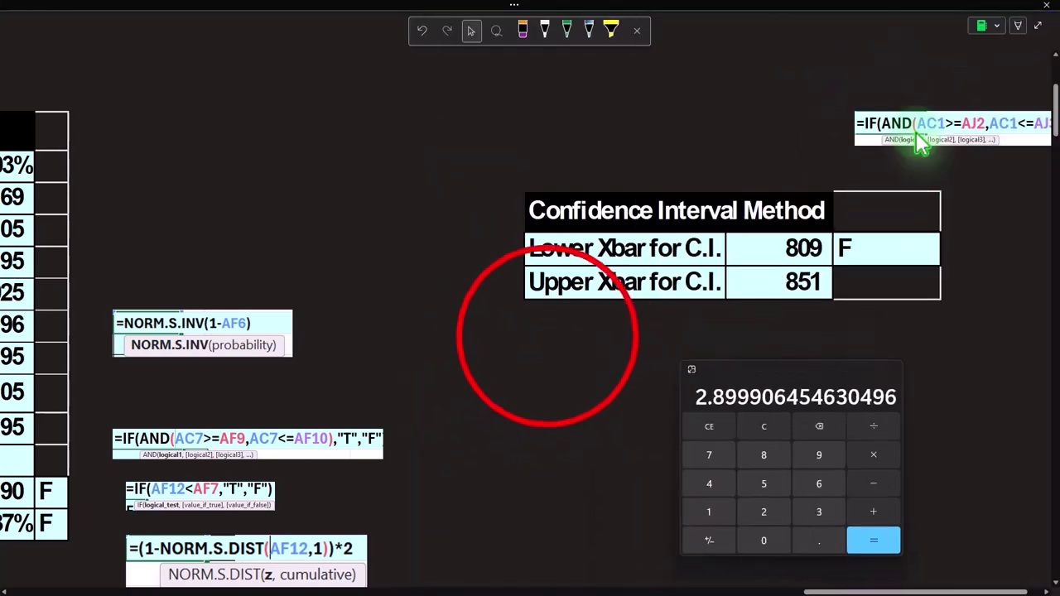
pyautogui.click(548, 338)
# Step: Bring up the distribution chart and examine its center in relation to the sample mean of 830
pyautogui.moveTo(824, 592); pyautogui.dragTo(518, 590)
pyautogui.click(254, 257)
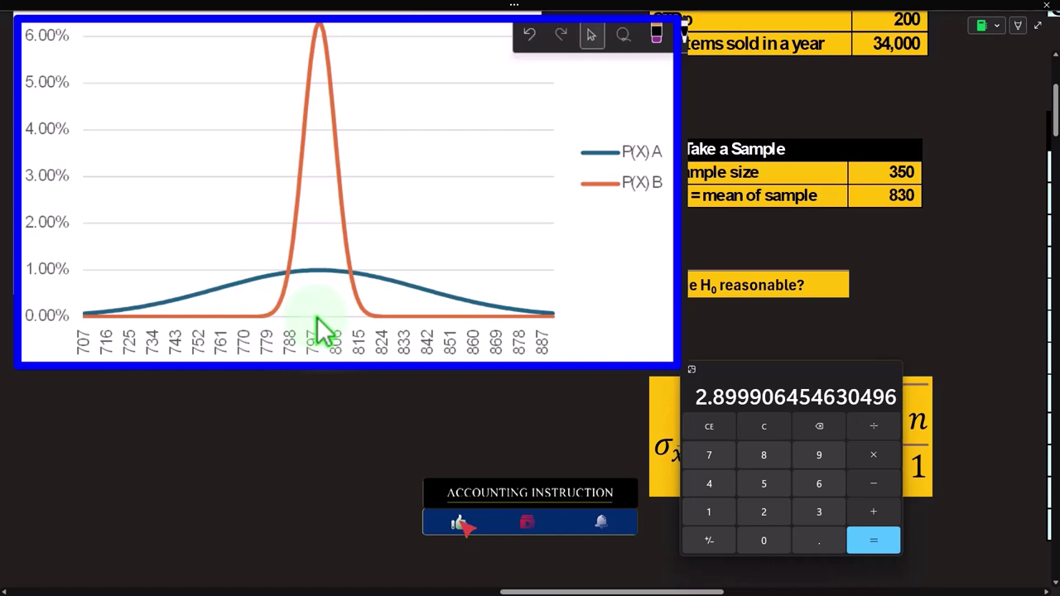
pyautogui.click(317, 318)
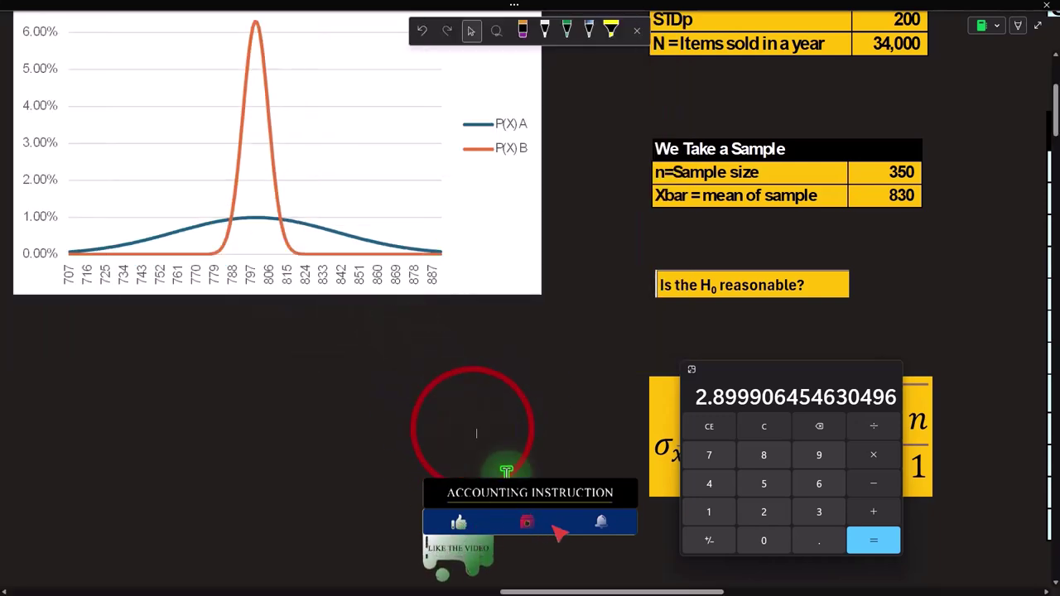
# Step: Compare the sample mean with the lower and upper bounds in the Confidence Interval Method table and with the 799 value in the population data
pyautogui.moveTo(551, 590); pyautogui.dragTo(688, 593)
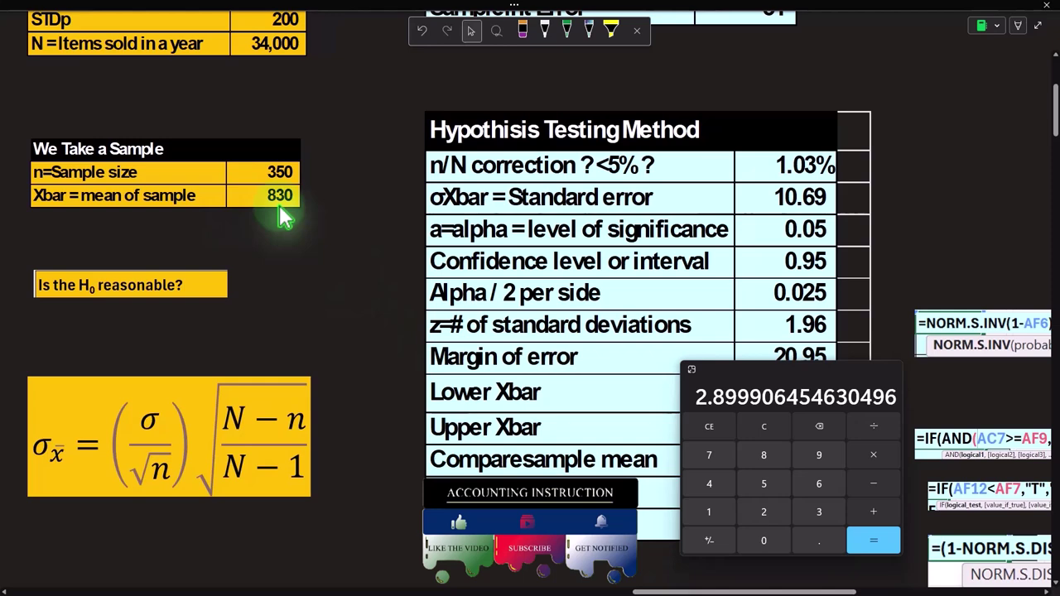
pyautogui.moveTo(682, 593); pyautogui.dragTo(869, 591)
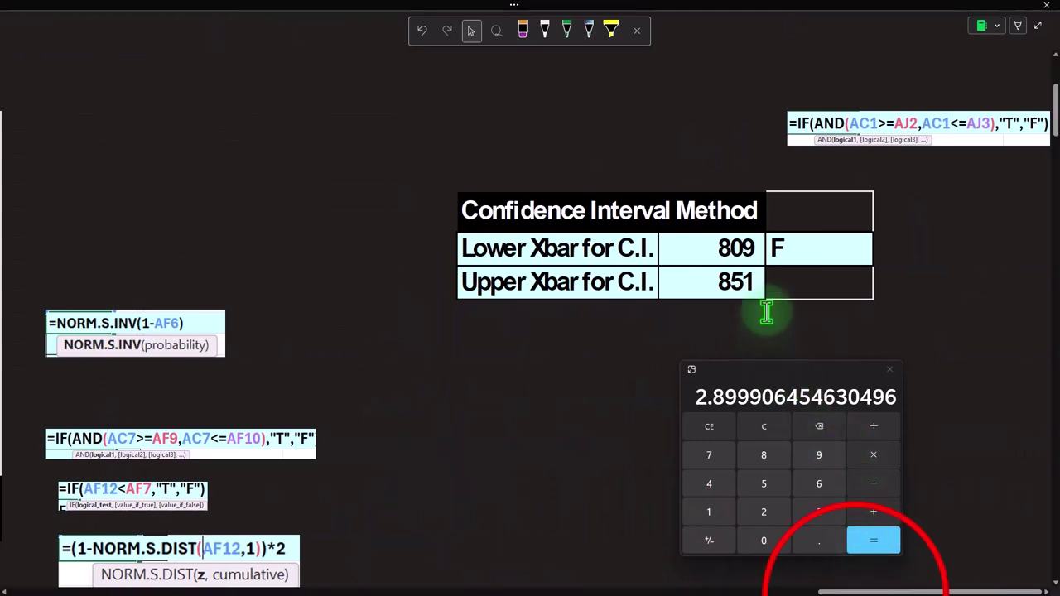
pyautogui.moveTo(858, 594); pyautogui.dragTo(662, 593)
pyautogui.scroll(2, 480, 490)
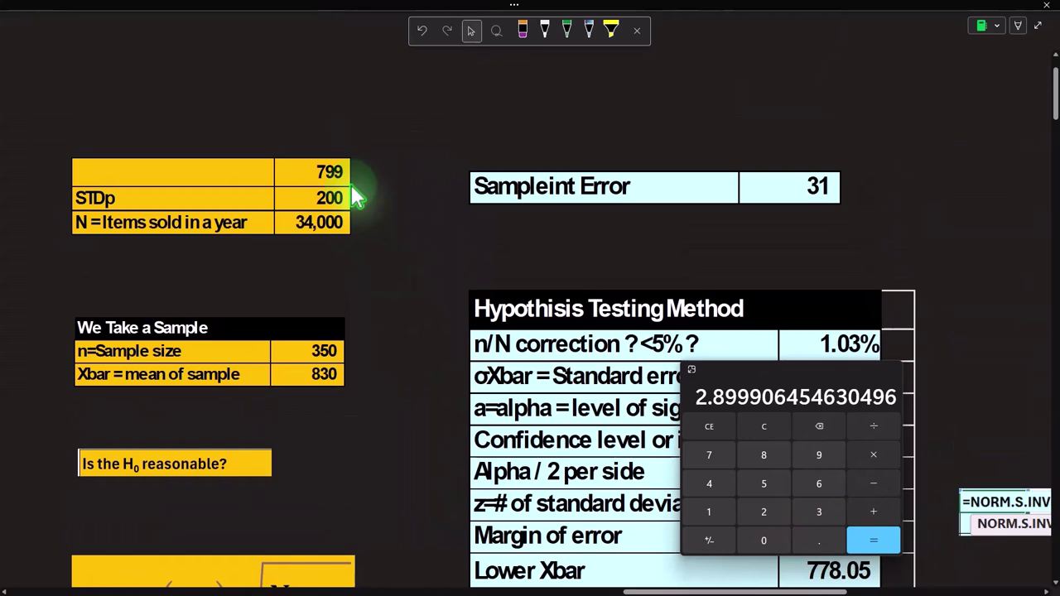
pyautogui.scroll(-1, 356, 195)
pyautogui.scroll(-1, 487, 274)
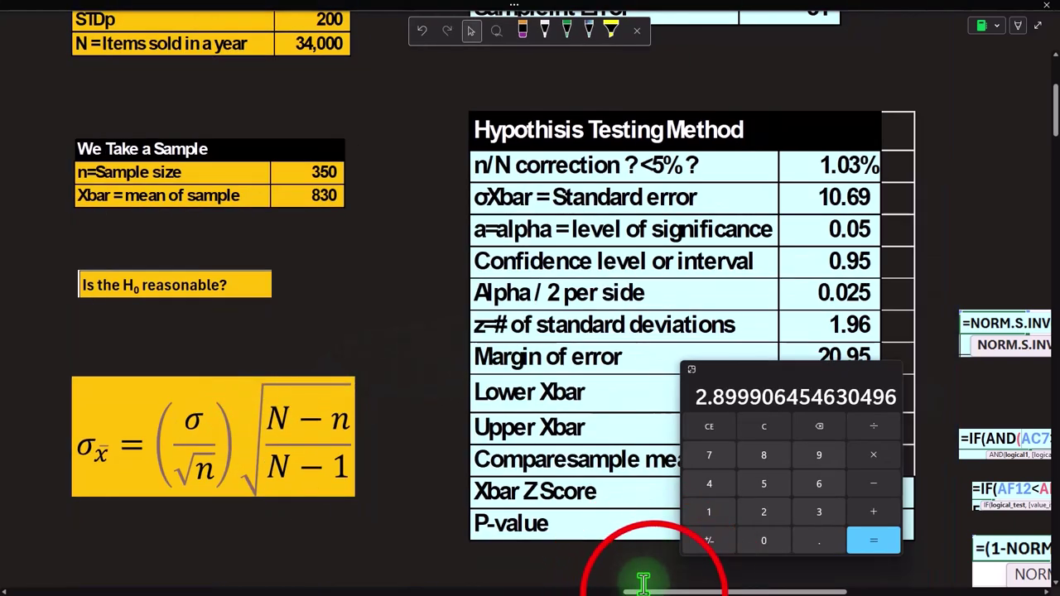
# Step: Calculate the confidence interval's lower bound as 830 minus 20.95, moving the calculator off the Hypothesis Testing table's values
pyautogui.moveTo(654, 592); pyautogui.dragTo(688, 590)
pyautogui.click(763, 427)
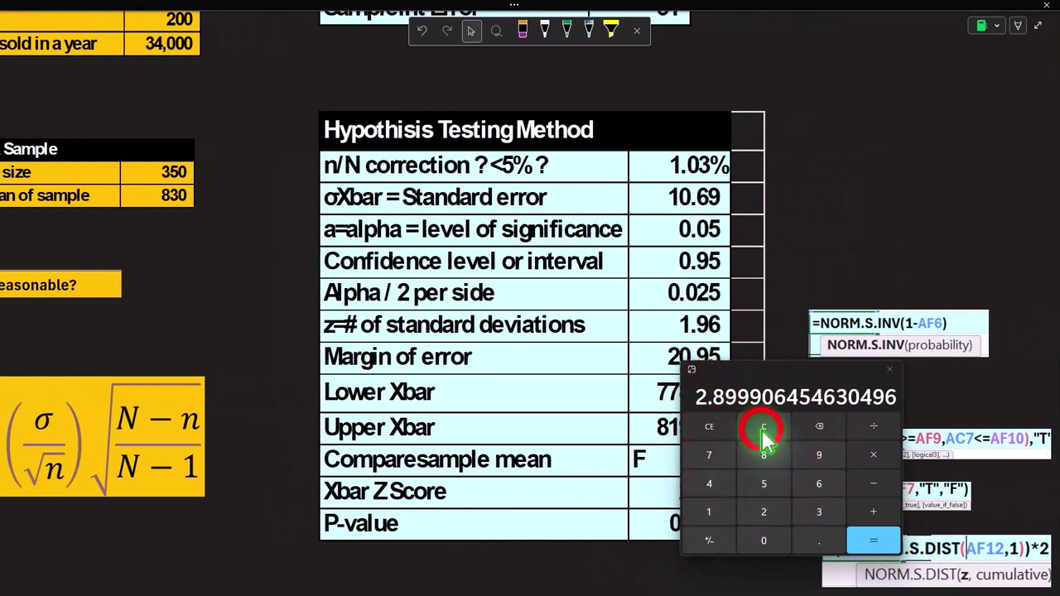
pyautogui.write('830')
pyautogui.moveTo(754, 362); pyautogui.dragTo(805, 296)
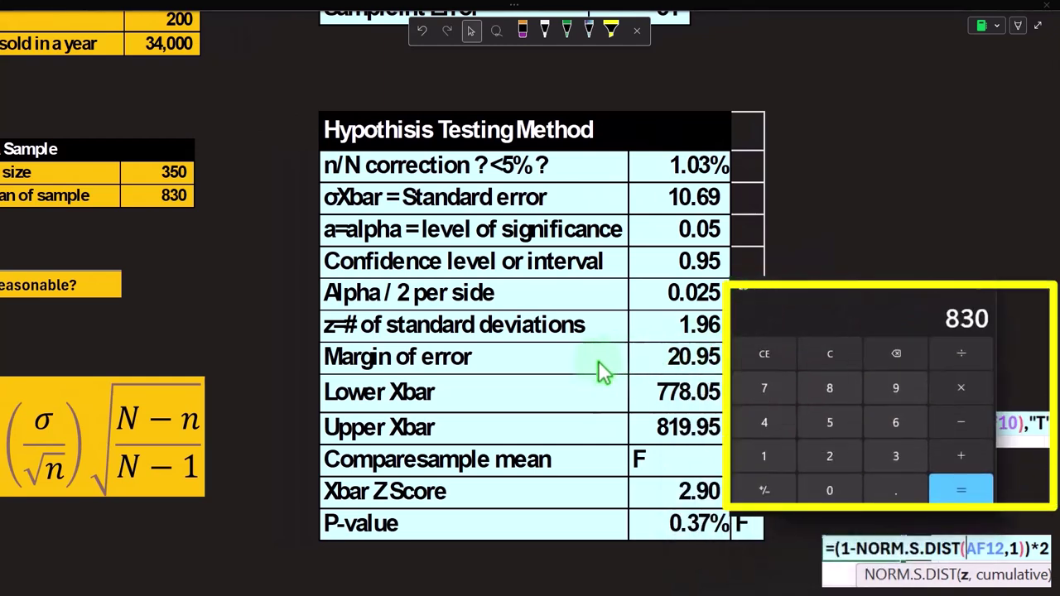
pyautogui.click(969, 425)
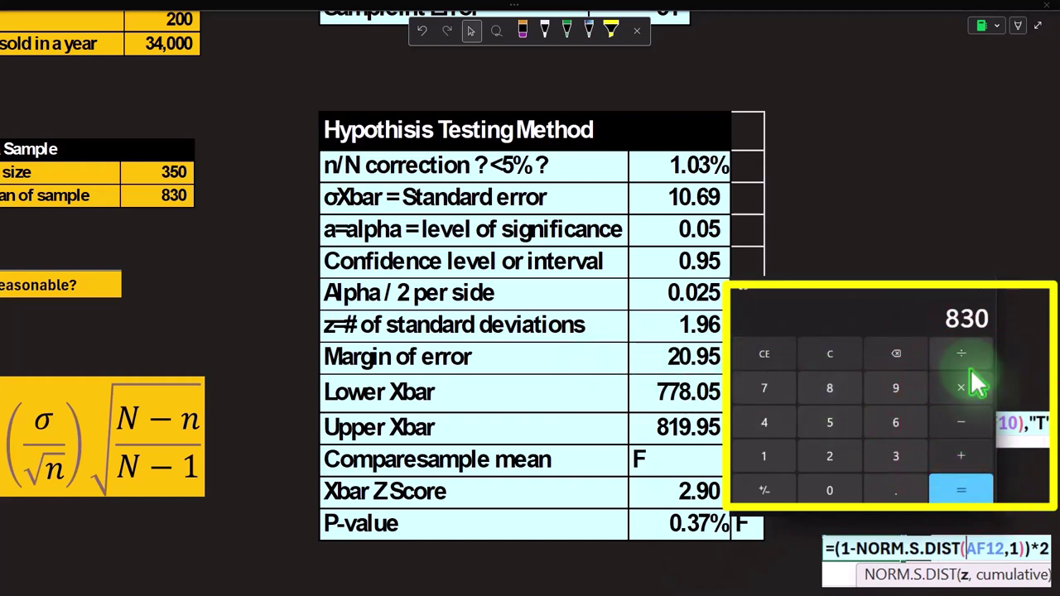
pyautogui.write('20.95')
pyautogui.press('Return')
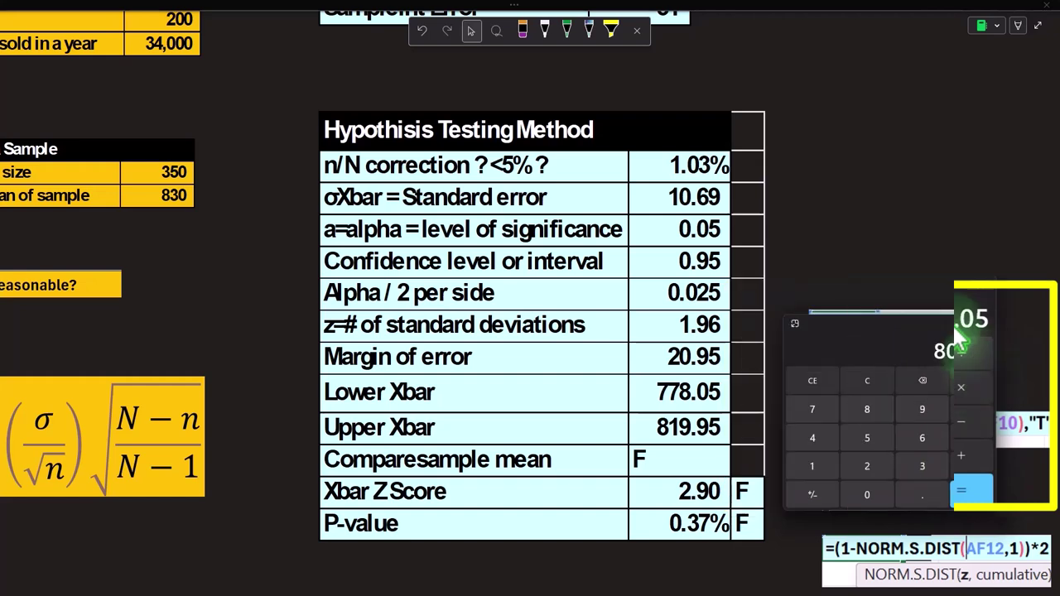
# Step: Clear the calculator and compute the confidence interval's upper bound as 830 plus the 20.95 margin of error
pyautogui.scroll(3, 834, 407)
pyautogui.click(772, 589)
pyautogui.moveTo(770, 591); pyautogui.dragTo(681, 590)
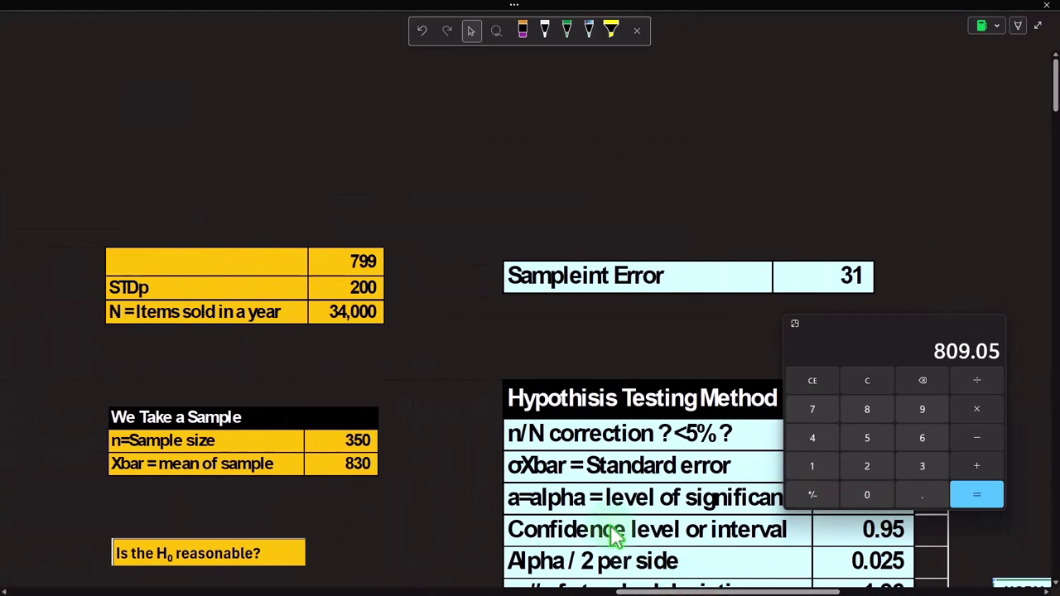
pyautogui.scroll(-1, 588, 485)
pyautogui.click(878, 379)
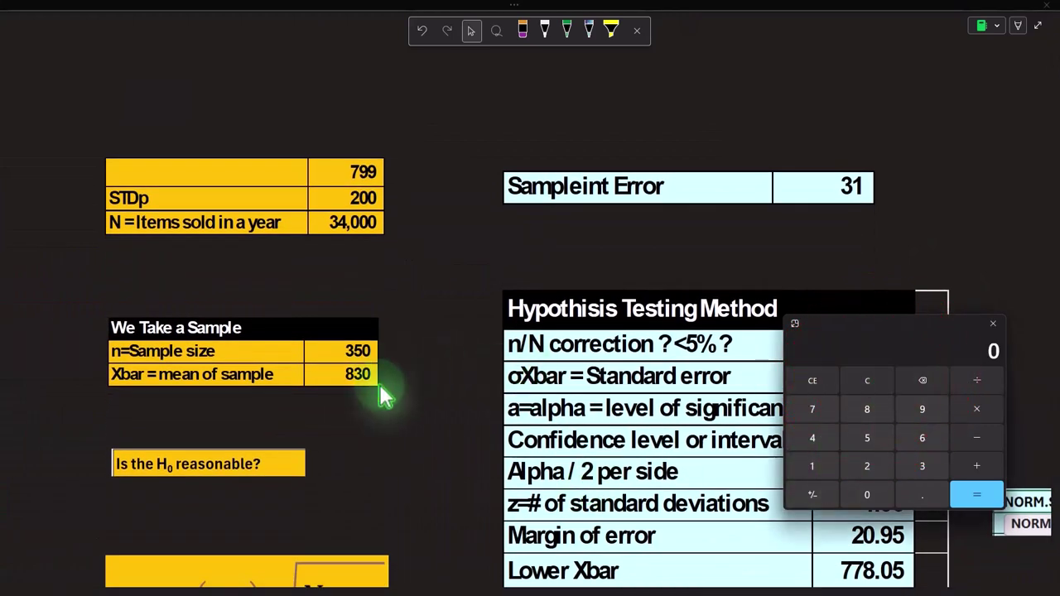
pyautogui.write('830')
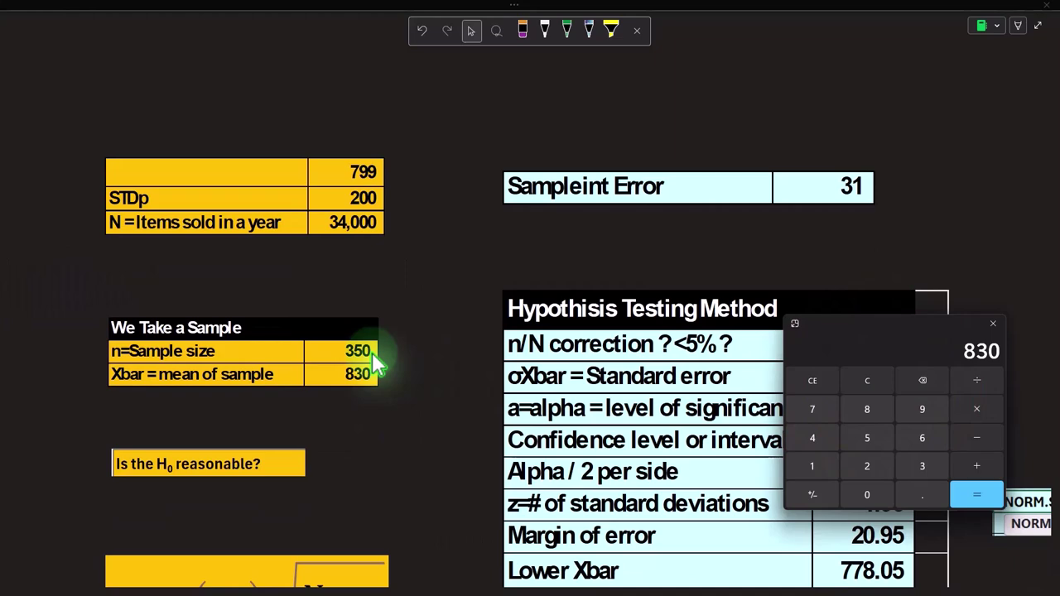
pyautogui.scroll(-3, 549, 367)
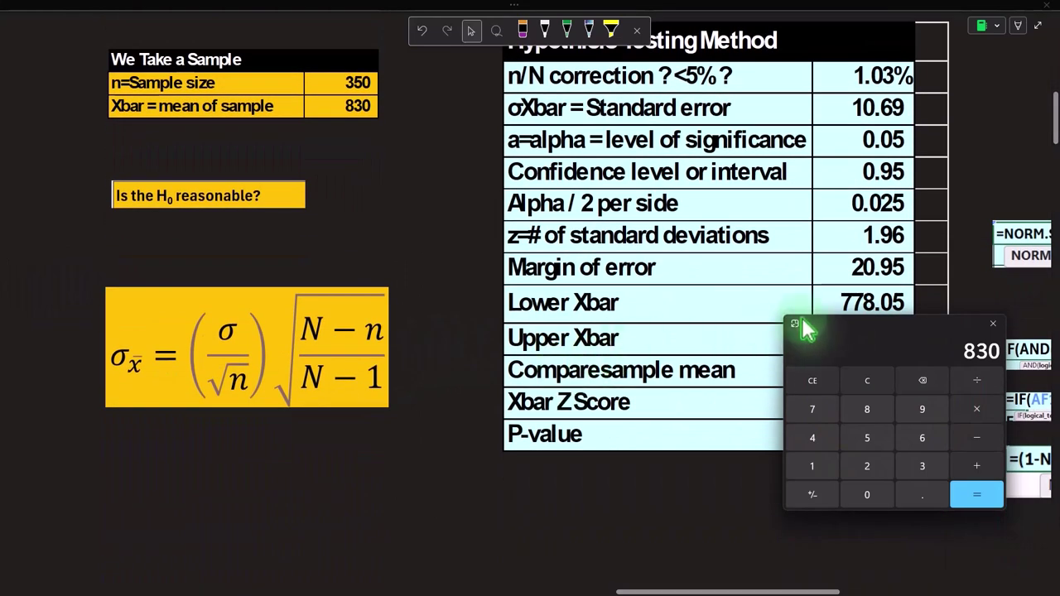
pyautogui.click(977, 468)
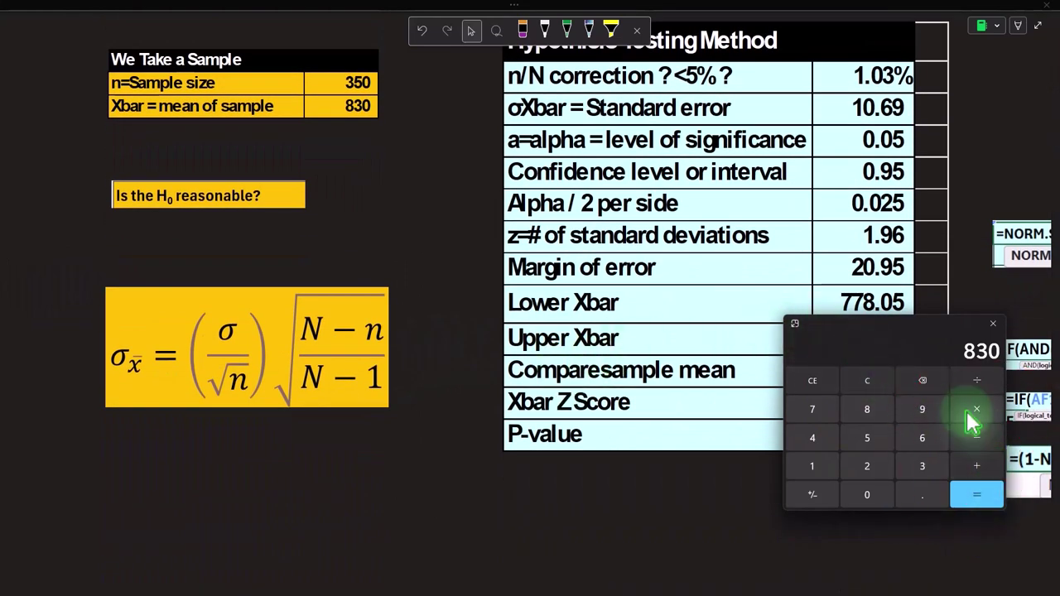
pyautogui.write('20.95')
pyautogui.press('Return')
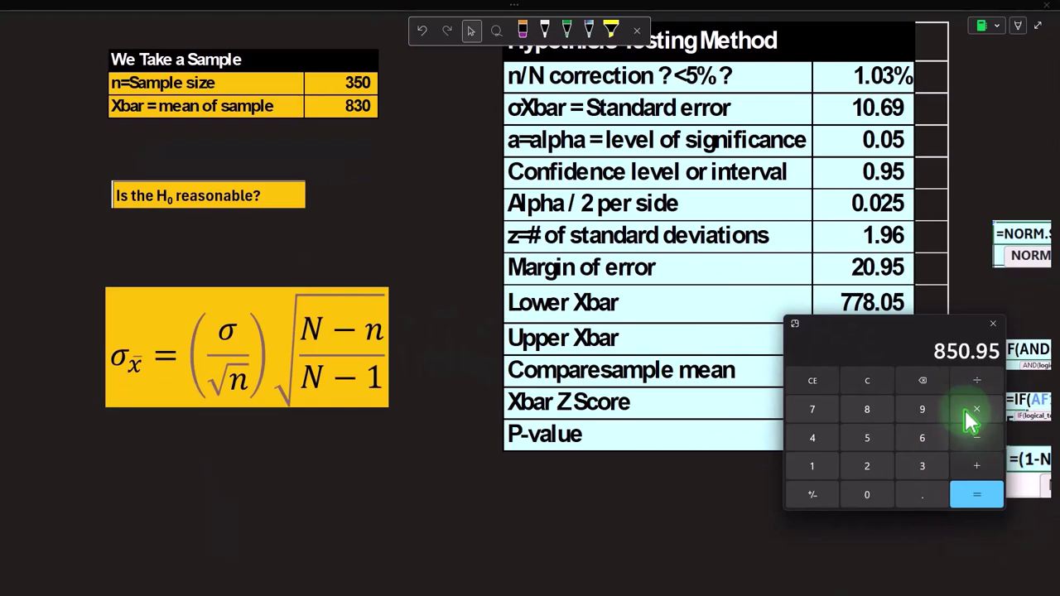
# Step: Bring up the Confidence Interval Method table and move the calculator out of view to expose the IF(AND(AC1>=AJ2 formula
pyautogui.scroll(4, 634, 461)
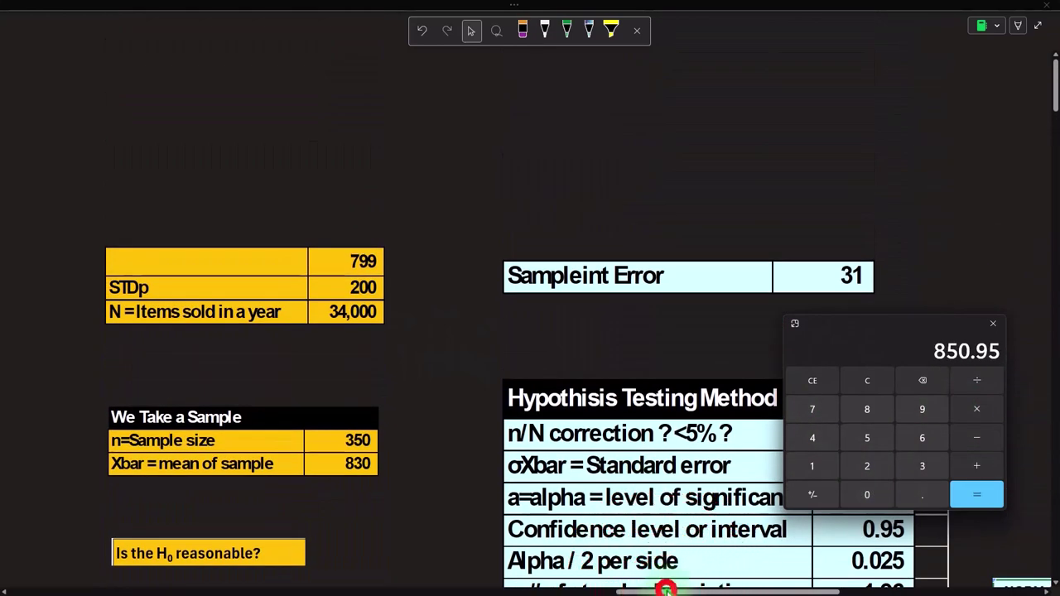
pyautogui.moveTo(665, 590); pyautogui.dragTo(840, 565)
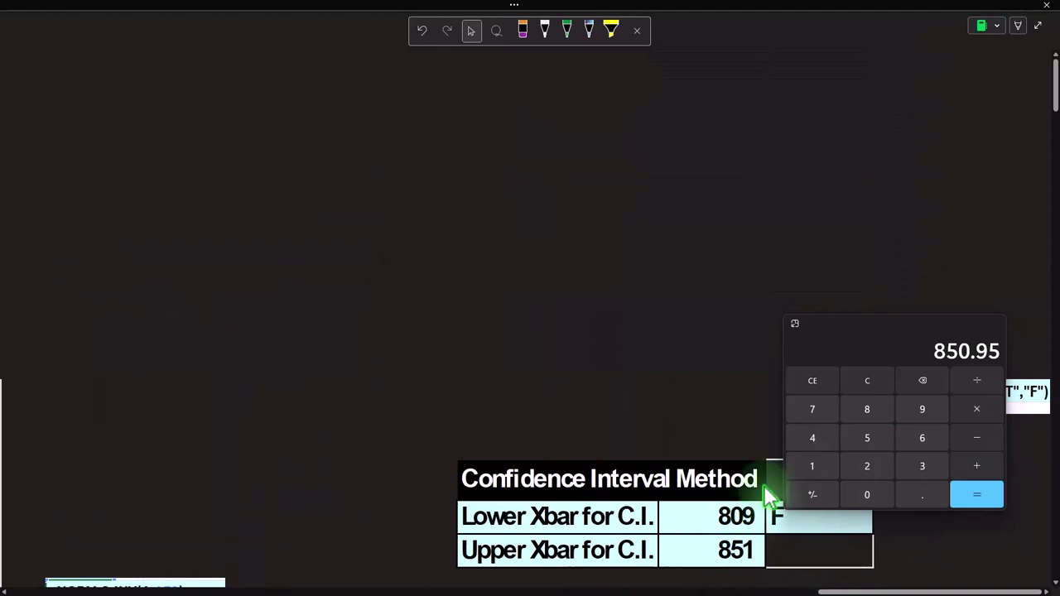
pyautogui.scroll(-1, 740, 517)
pyautogui.moveTo(864, 331); pyautogui.dragTo(1059, 240)
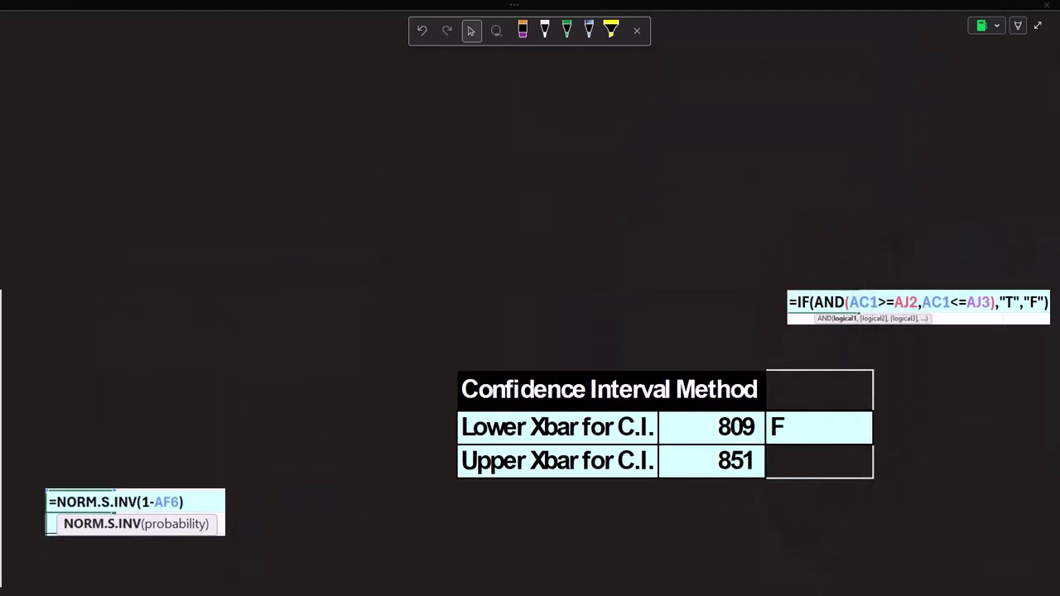
# Step: Examine whether the population table's 799 value lies within the Confidence Interval Method table's lower and upper Xbar bounds
pyautogui.click(798, 469)
pyautogui.moveTo(851, 591); pyautogui.dragTo(643, 590)
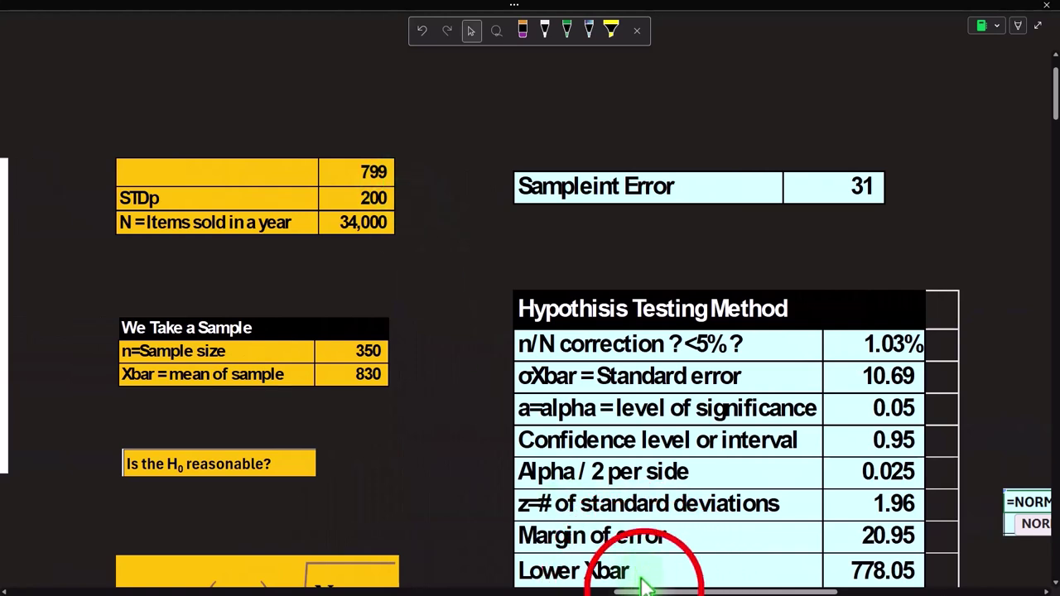
pyautogui.moveTo(650, 591); pyautogui.dragTo(849, 582)
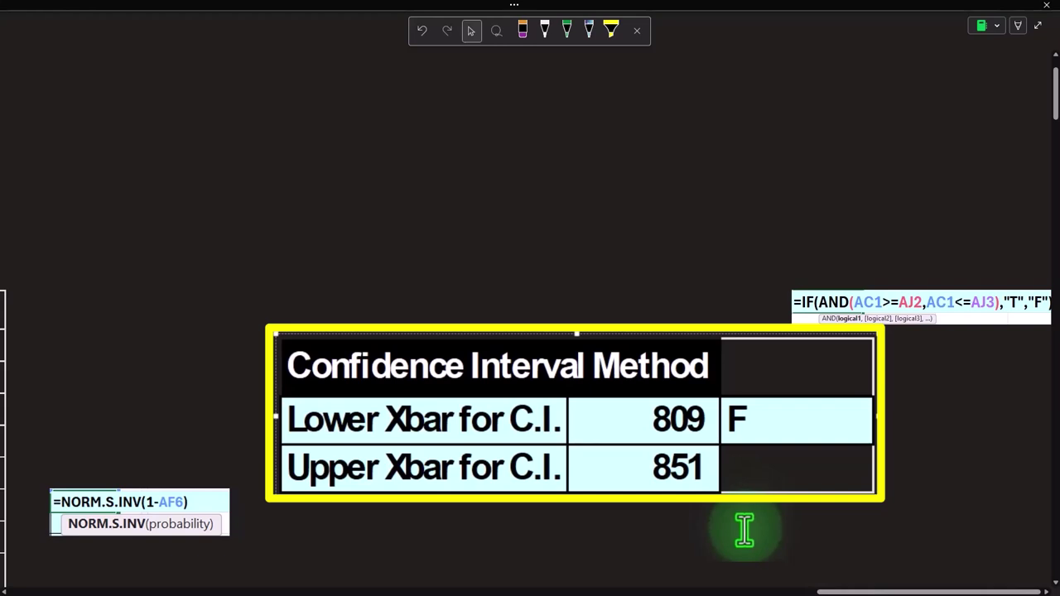
pyautogui.hscroll(1, 745, 532)
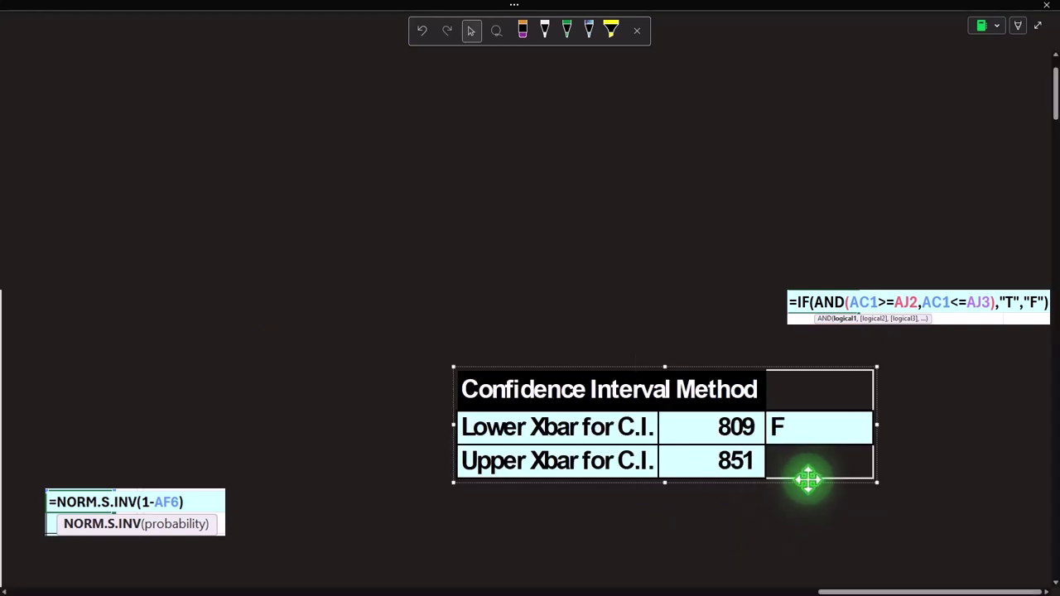
pyautogui.scroll(-1, 795, 477)
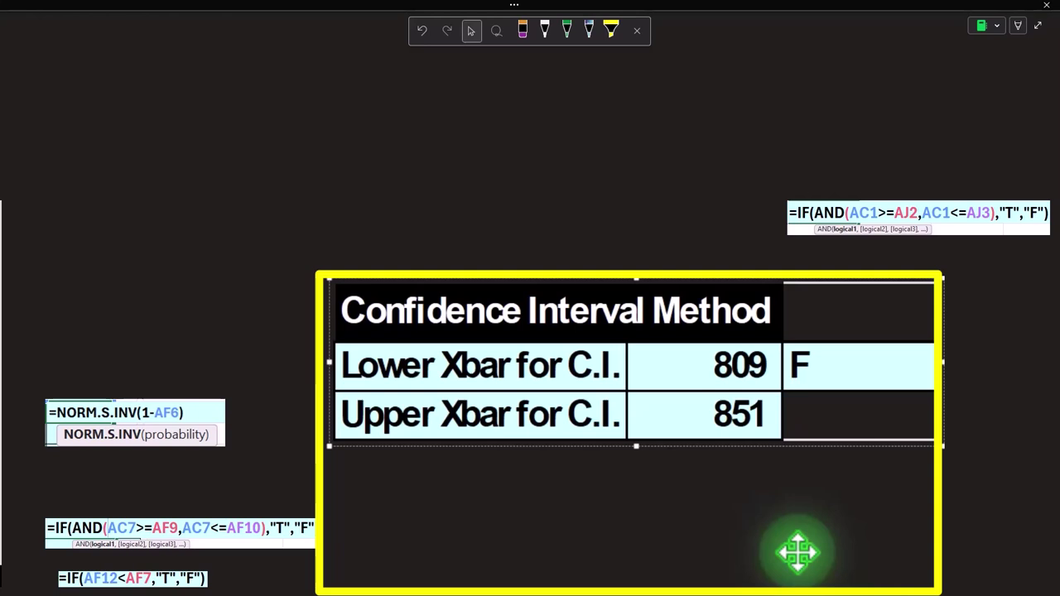
pyautogui.click(798, 553)
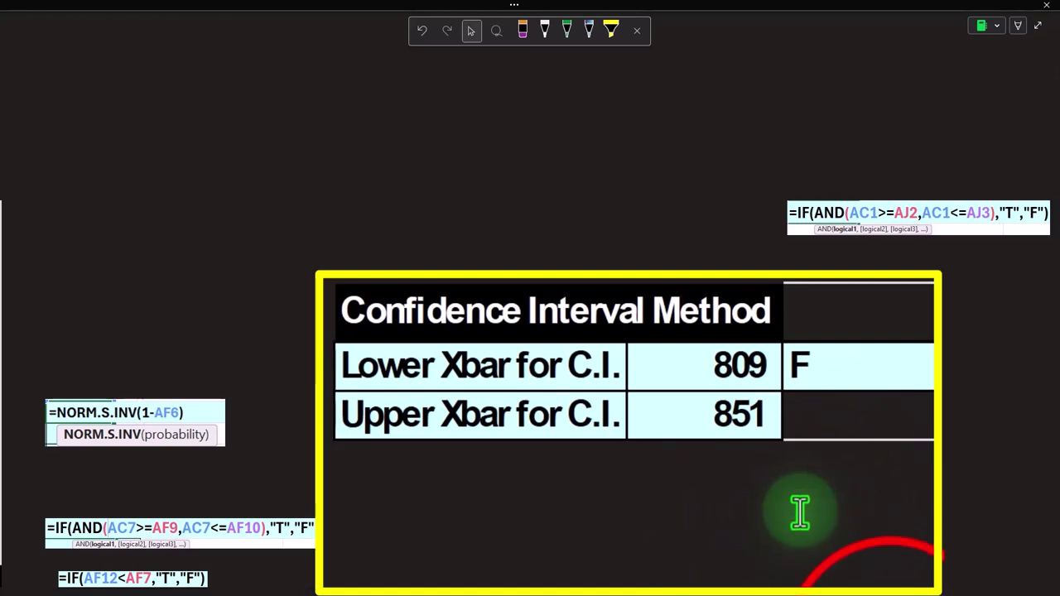
pyautogui.click(852, 585)
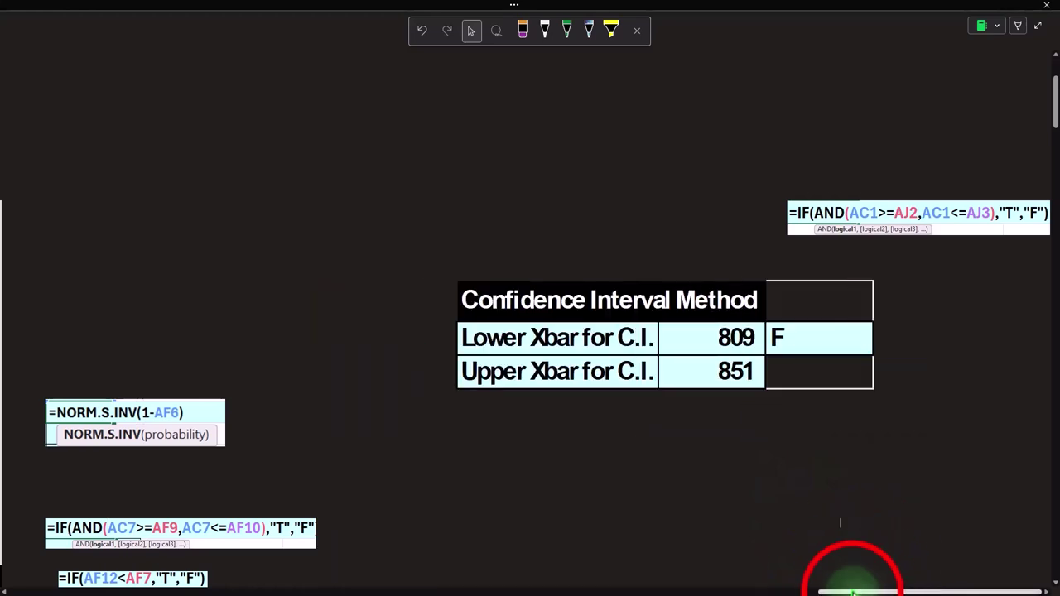
# Step: Review the population and sample data tables and bring up the distribution chart for comparison
pyautogui.moveTo(851, 585); pyautogui.dragTo(627, 585)
pyautogui.scroll(2, 580, 492)
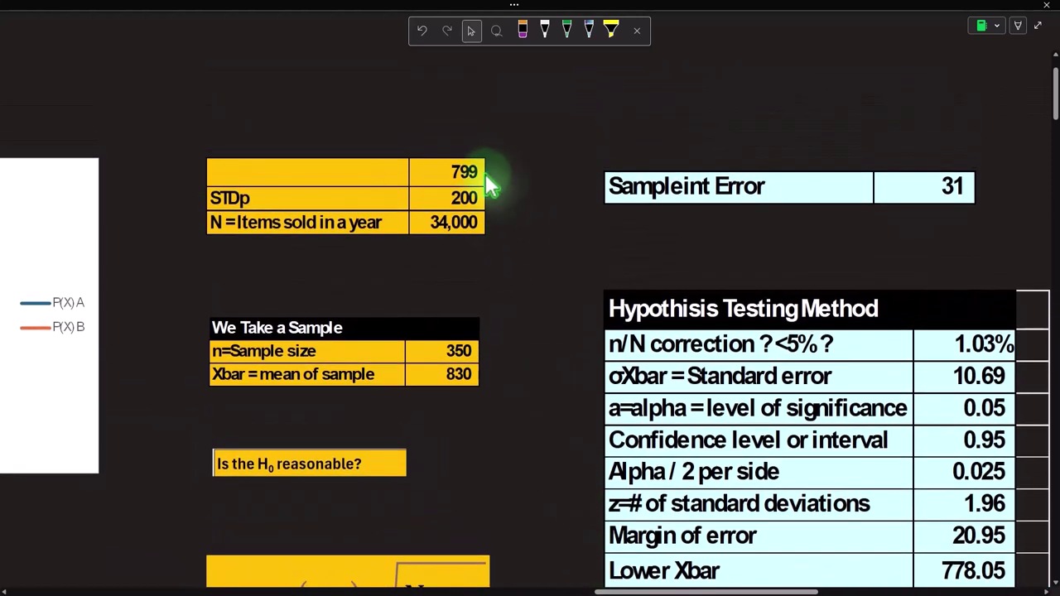
pyautogui.moveTo(629, 590); pyautogui.dragTo(505, 590)
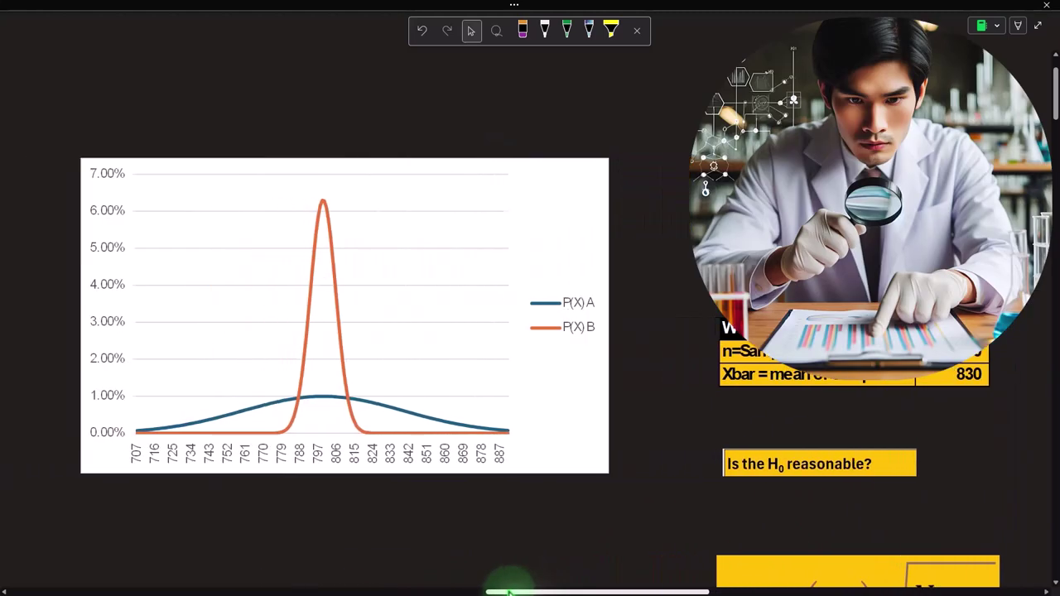